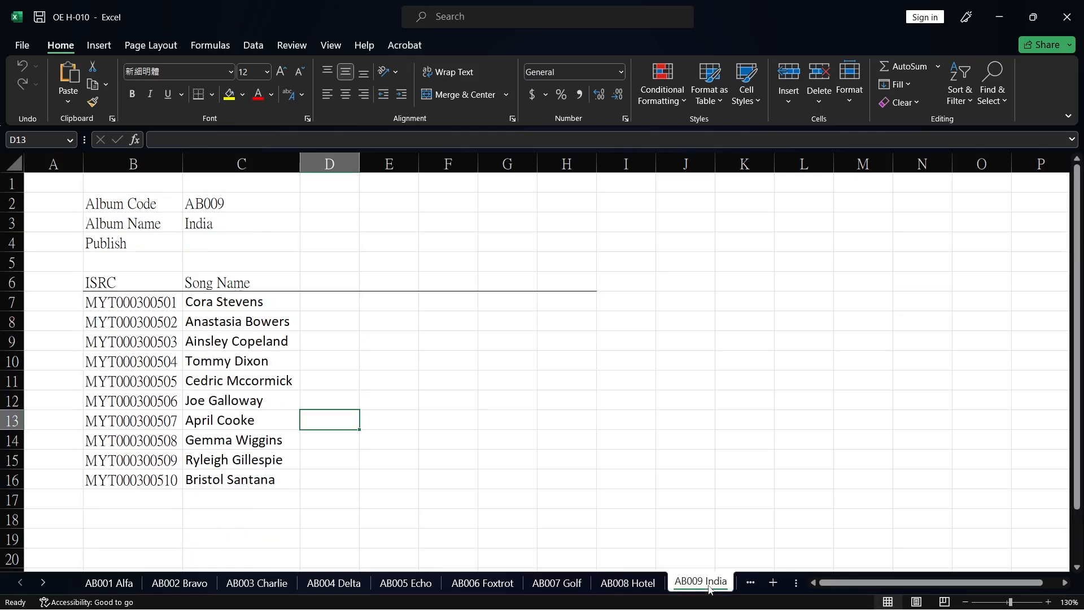
# - Browse the album worksheets from AB010 Juliett through AB013 Mike to review their layout
pyautogui.click(745, 586)
pyautogui.click(745, 586)
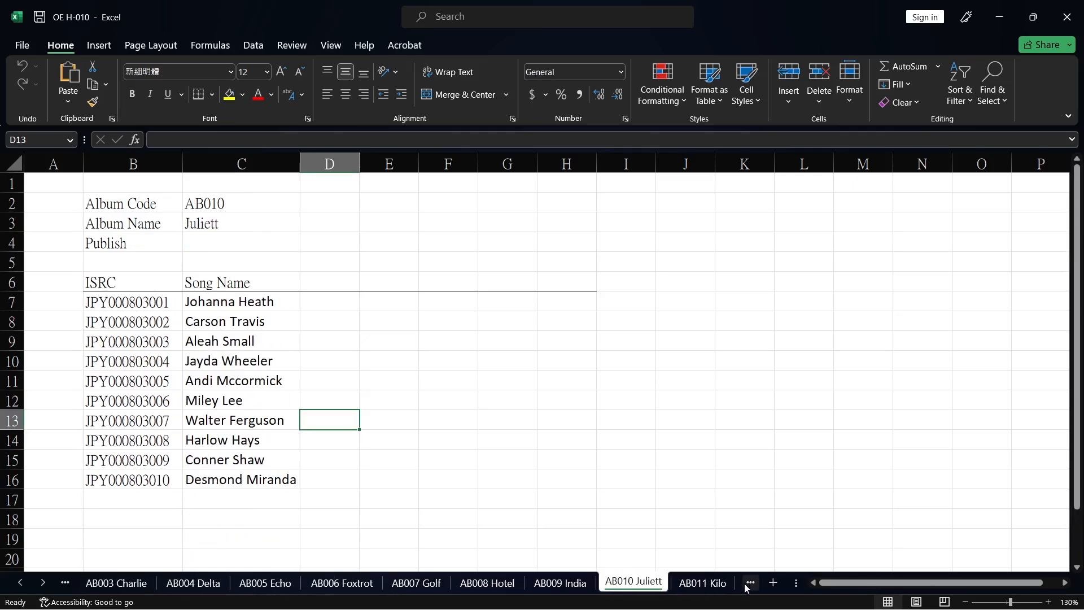
pyautogui.click(745, 586)
pyautogui.click(745, 586)
pyautogui.click(745, 587)
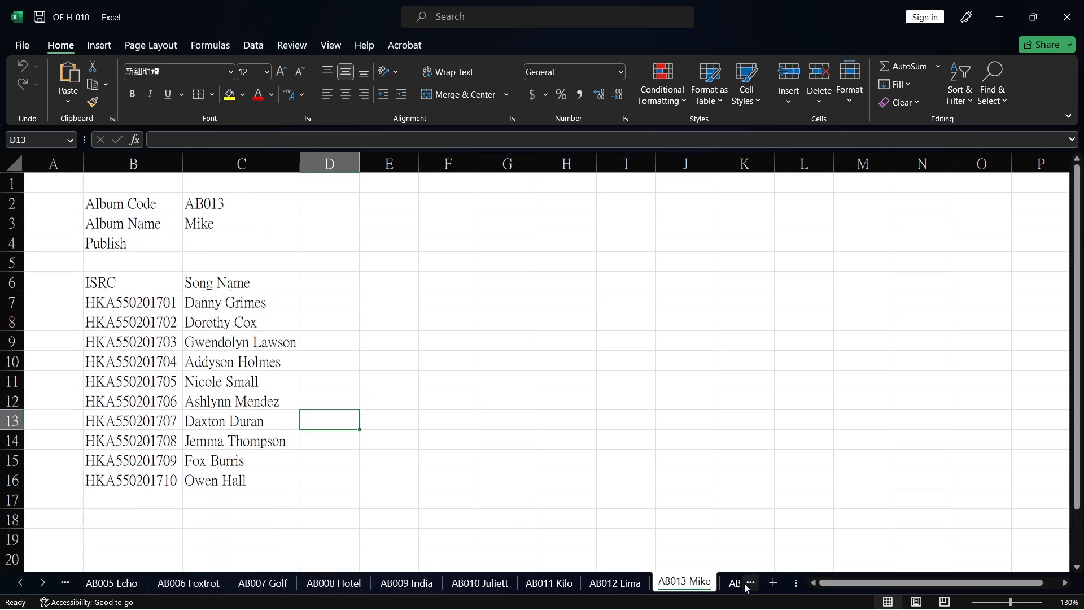
pyautogui.click(539, 455)
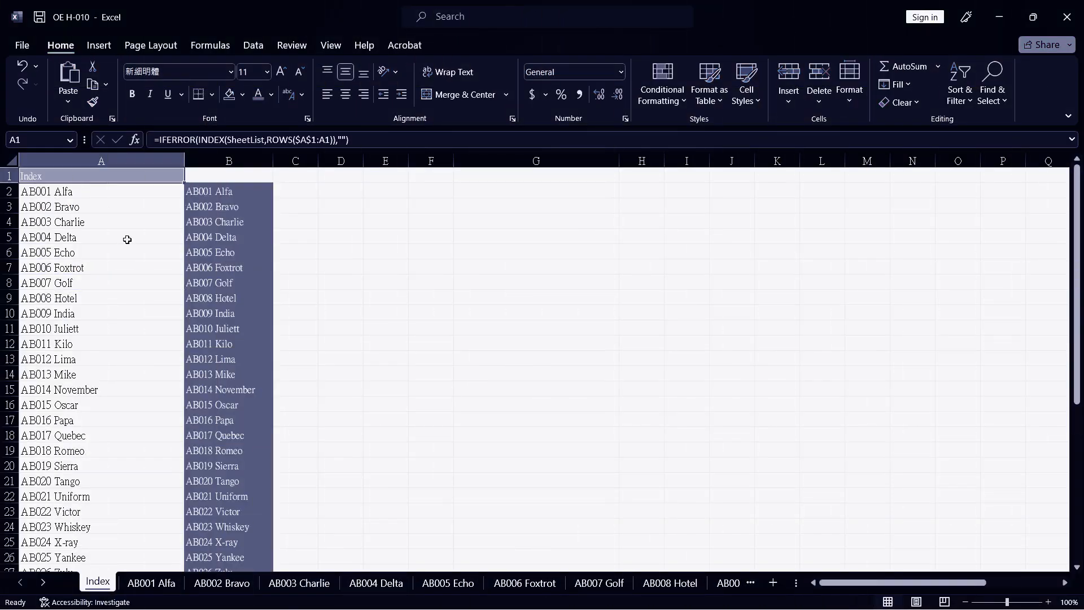
# - Test the finished index by following the AB003 Charlie, AB018 Romeo and AB021 Uniform links, returning through Go Back Index in between
pyautogui.click(126, 239)
pyautogui.click(366, 207)
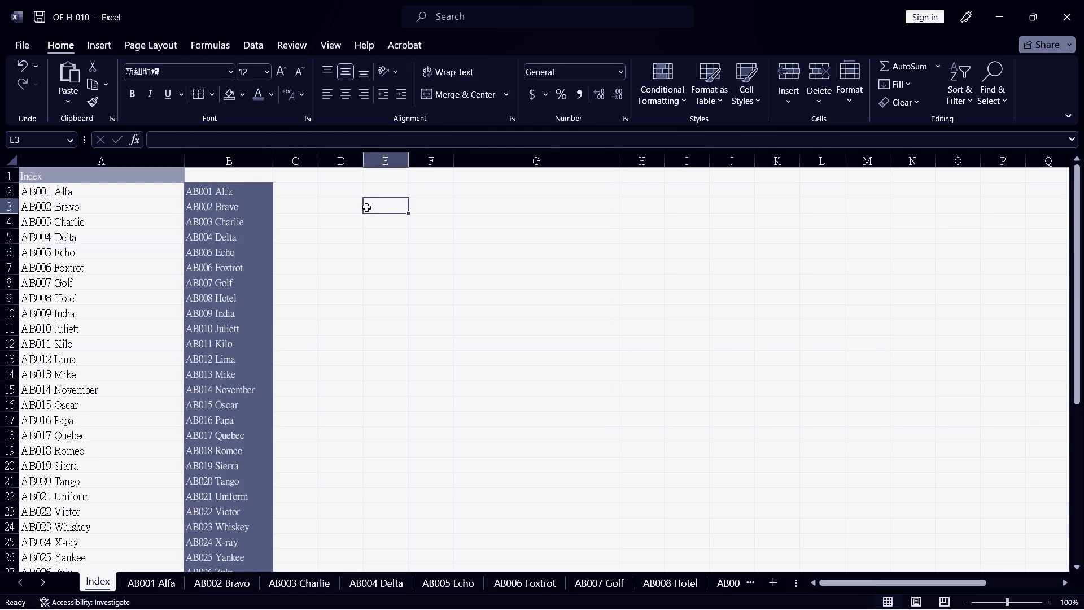
pyautogui.click(215, 223)
pyautogui.click(82, 184)
pyautogui.click(226, 449)
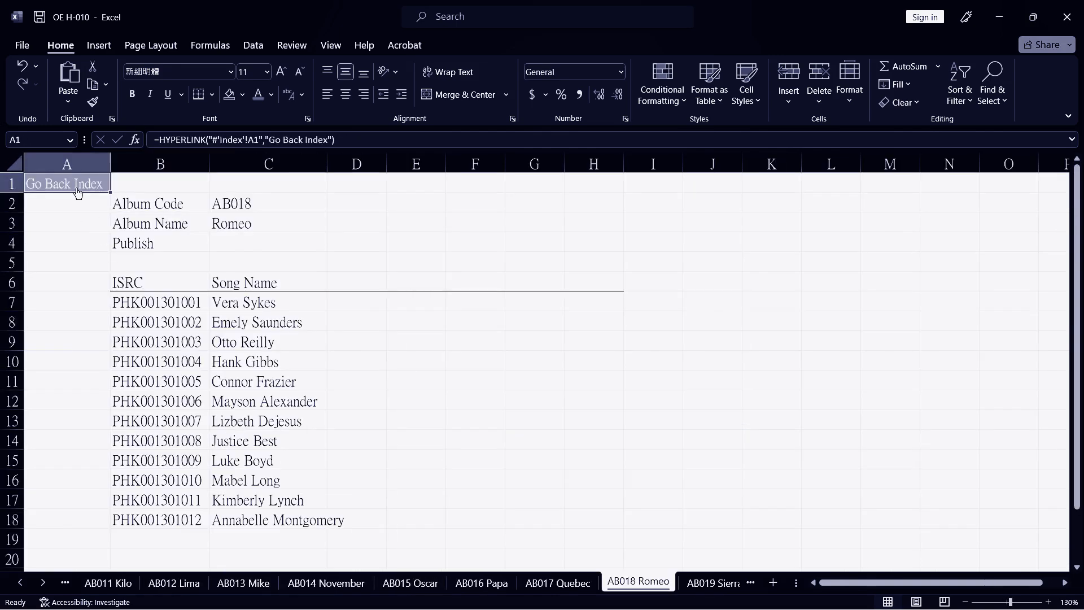
pyautogui.click(78, 191)
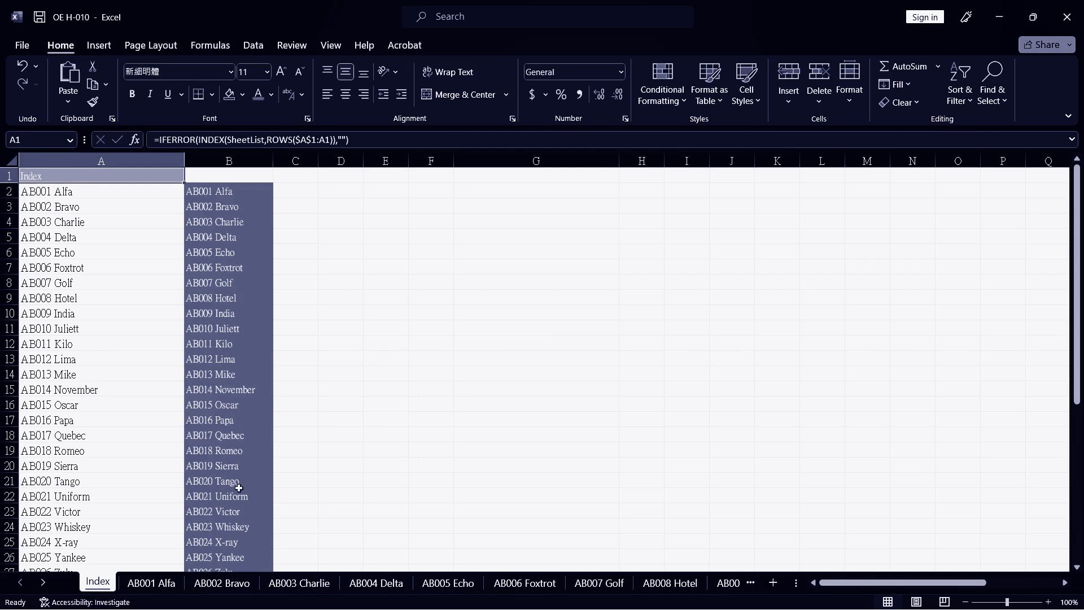
pyautogui.click(229, 497)
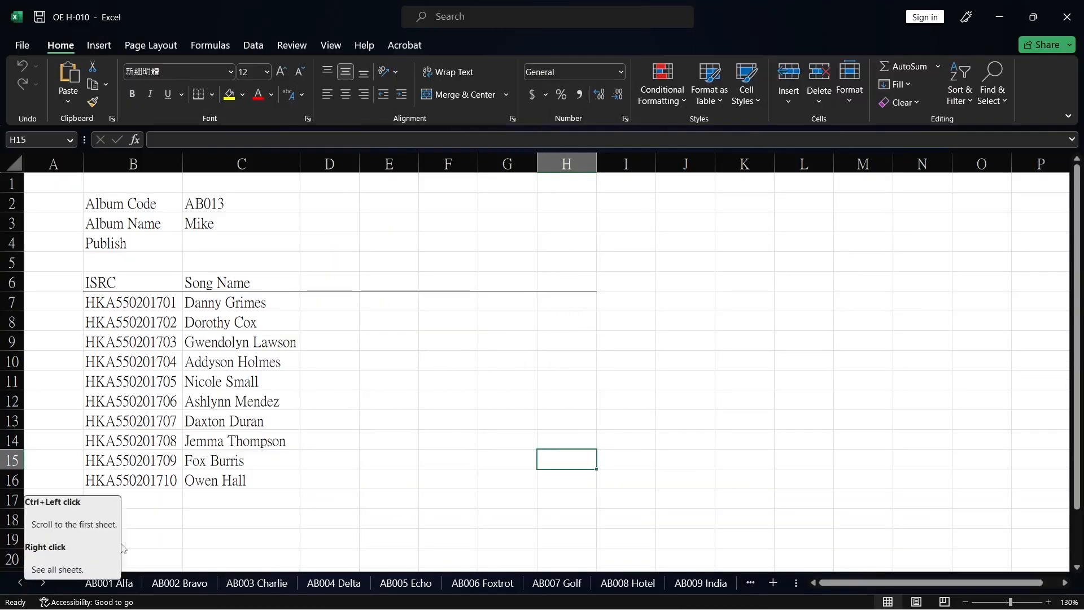
# - Insert a new blank worksheet in front of the AB001 Alfa sheet
pyautogui.click(296, 477)
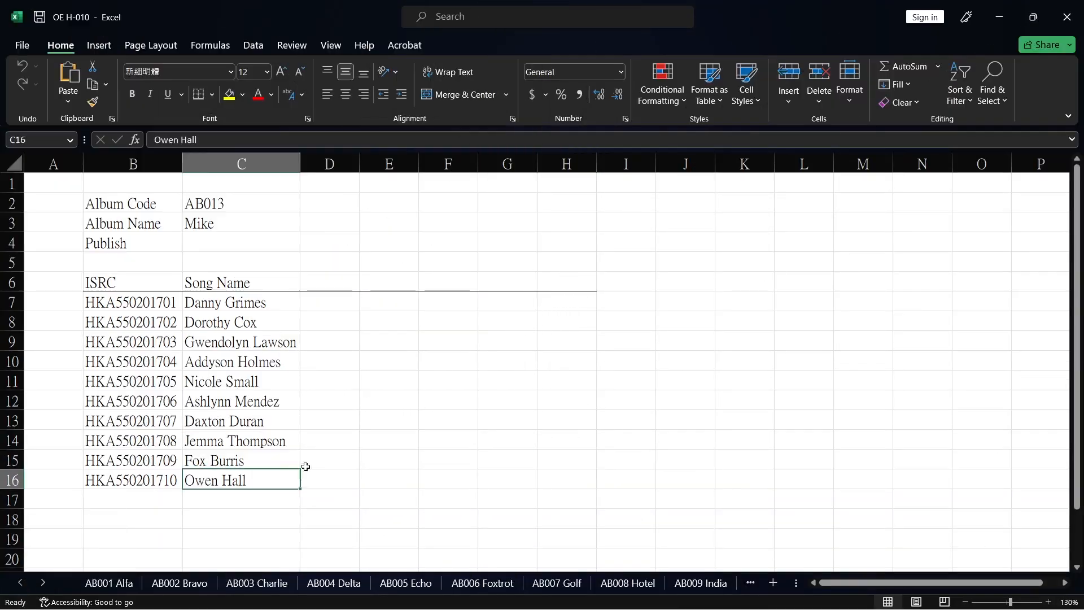
pyautogui.click(102, 583)
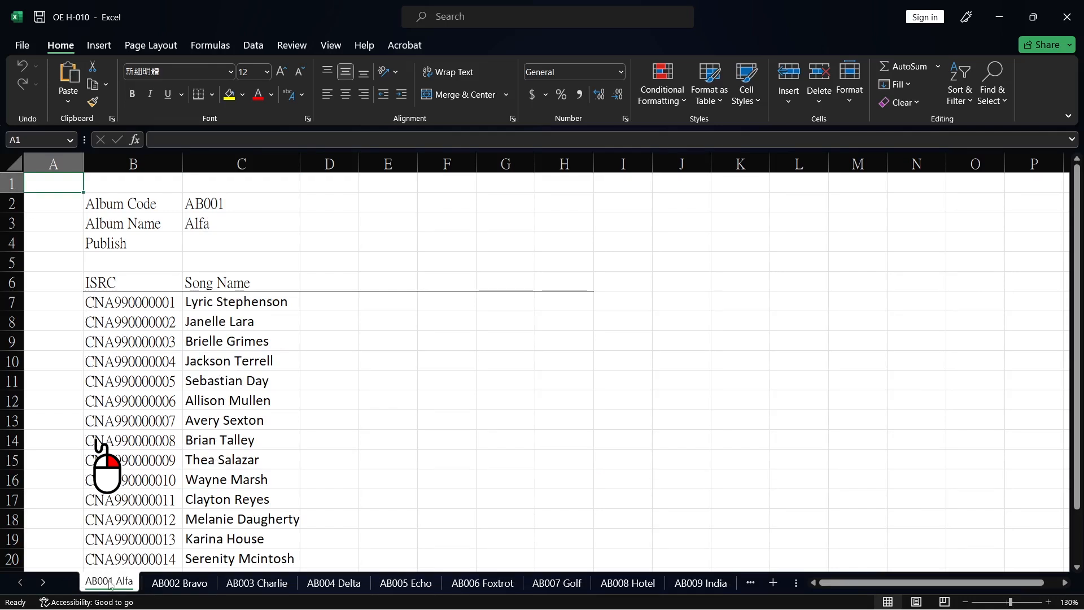
pyautogui.rightClick(109, 585)
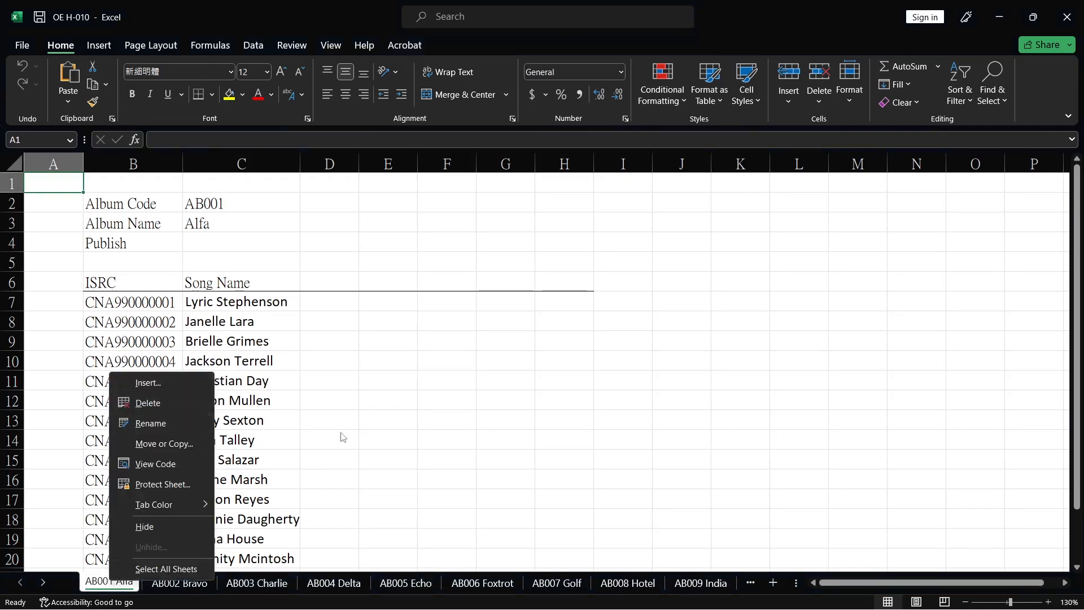
pyautogui.click(471, 308)
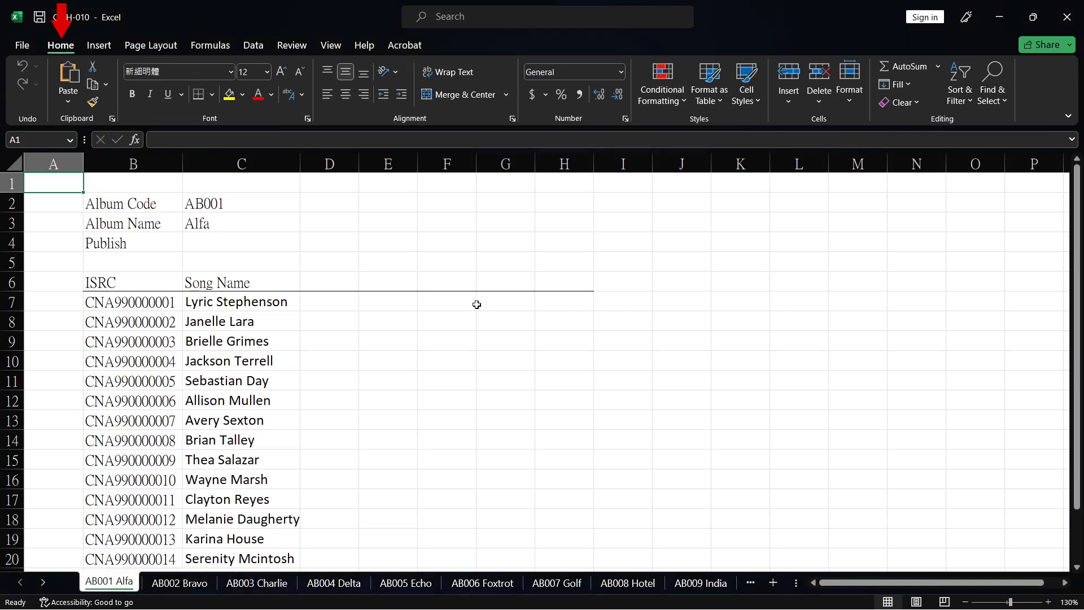
pyautogui.click(789, 98)
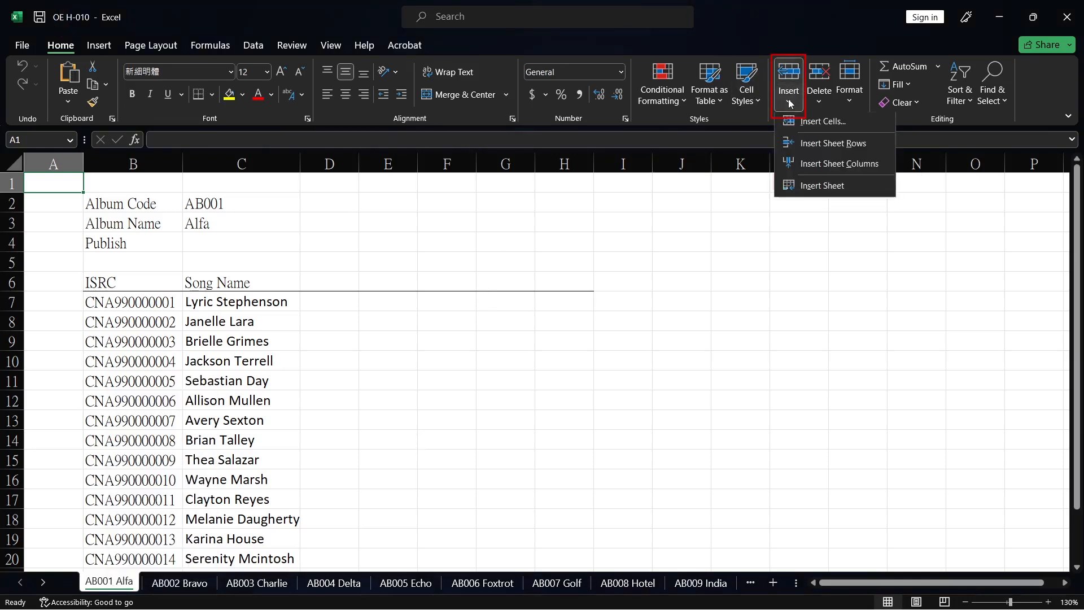
pyautogui.click(805, 189)
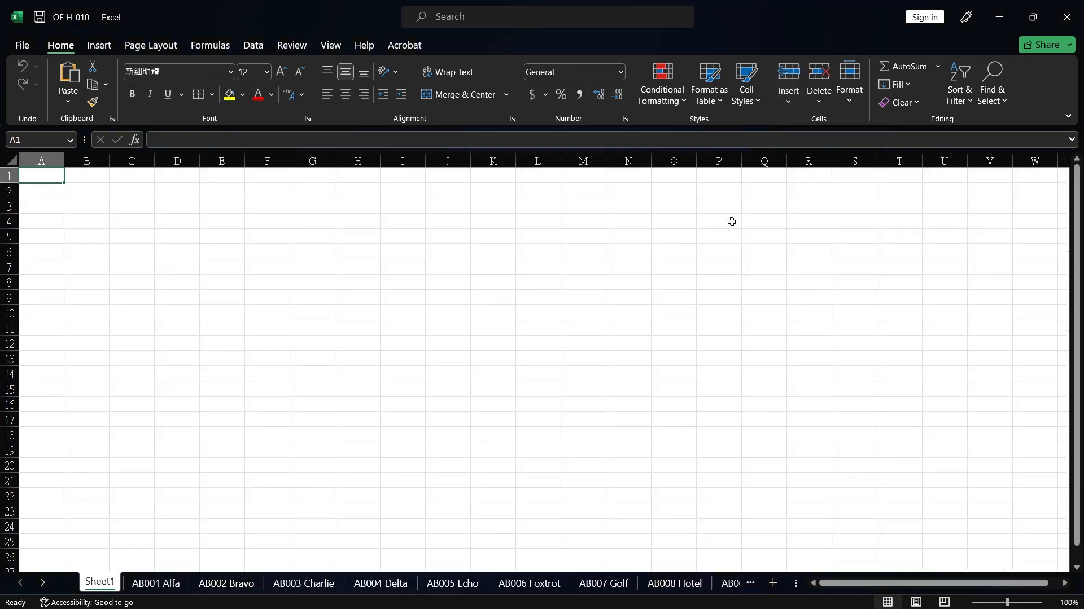
# - Define a workbook-scoped name SheetList that refers to =GET.WORKBOOK(1)
pyautogui.click(137, 234)
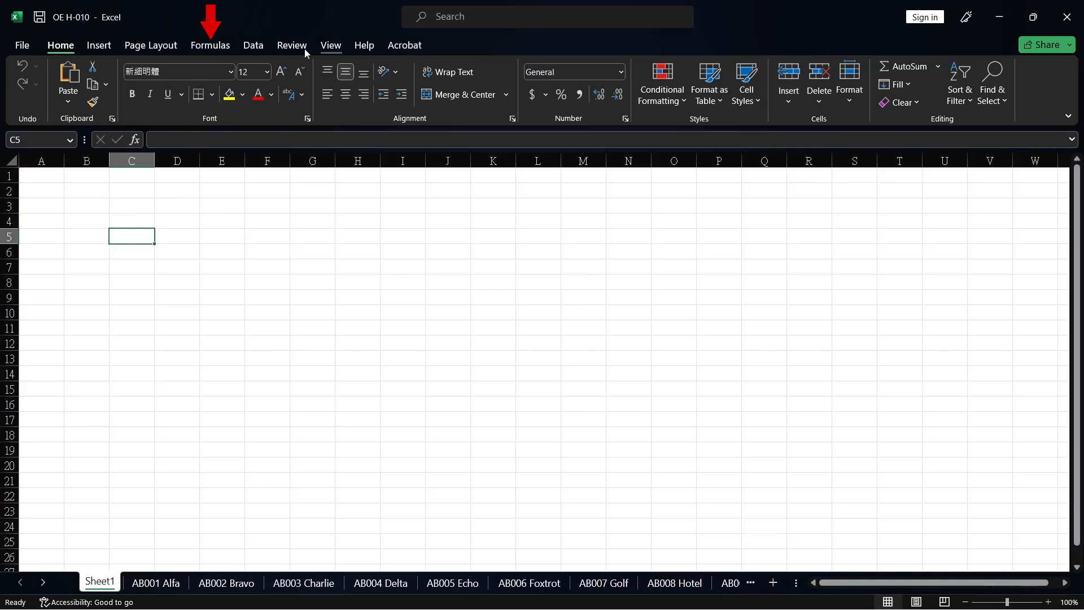
pyautogui.click(208, 46)
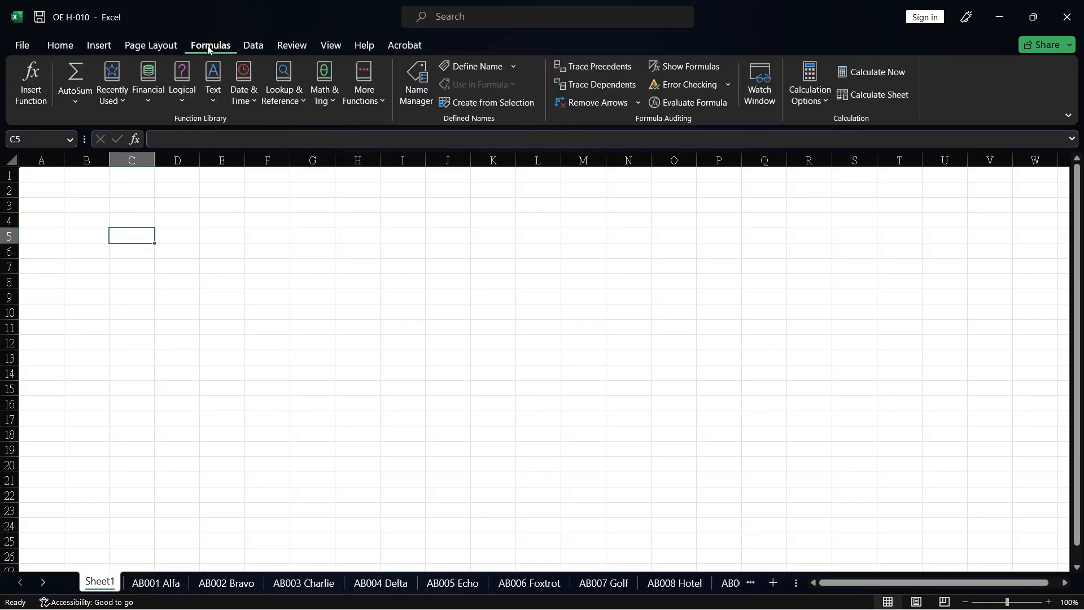
pyautogui.click(455, 70)
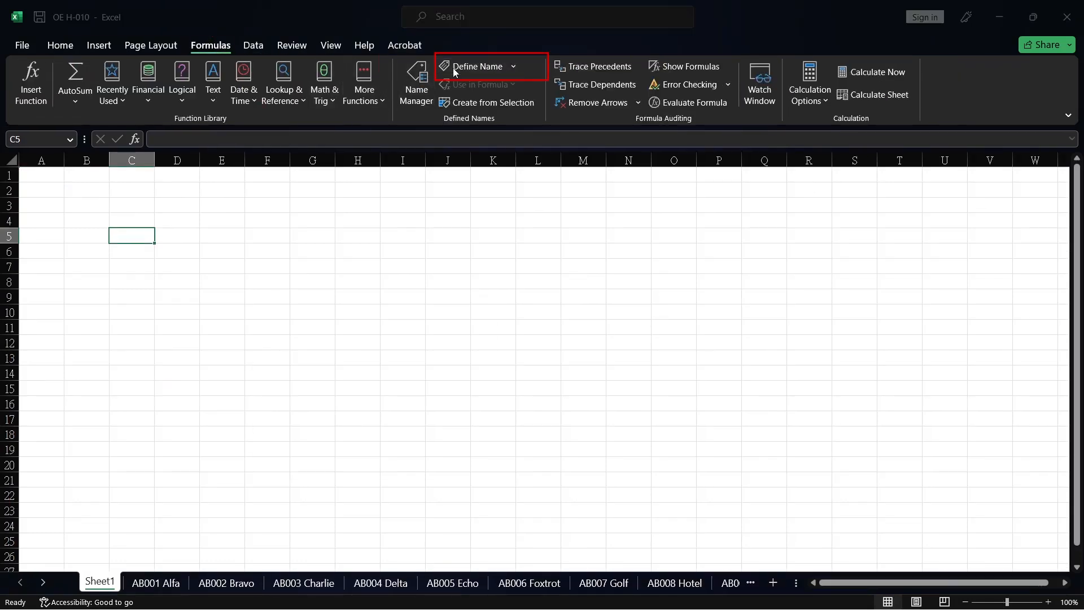
pyautogui.write('SheetList')
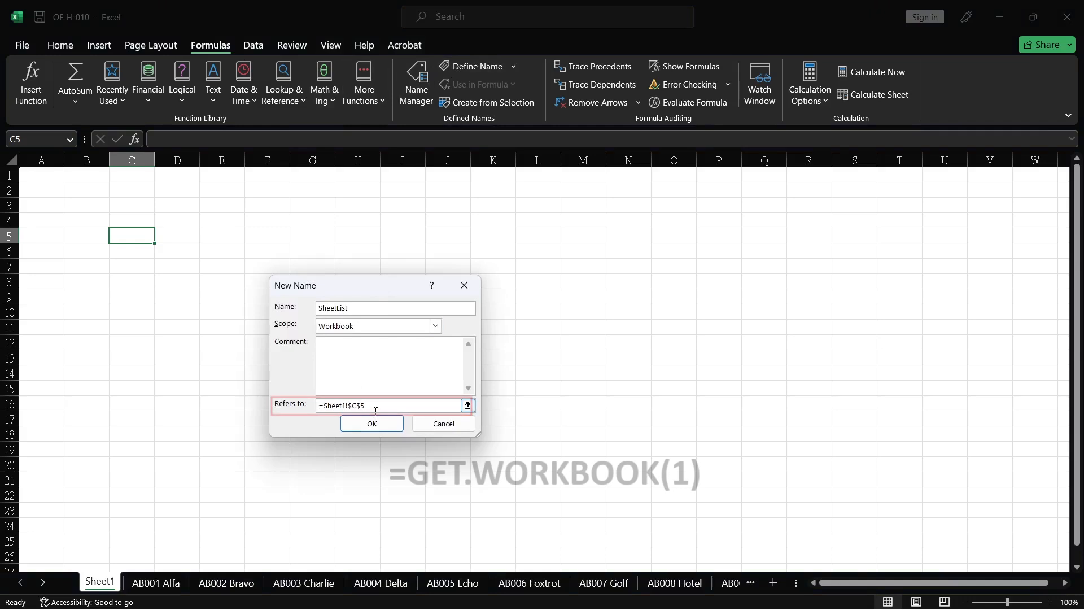
pyautogui.moveTo(375, 407); pyautogui.dragTo(306, 409)
pyautogui.write('=get')
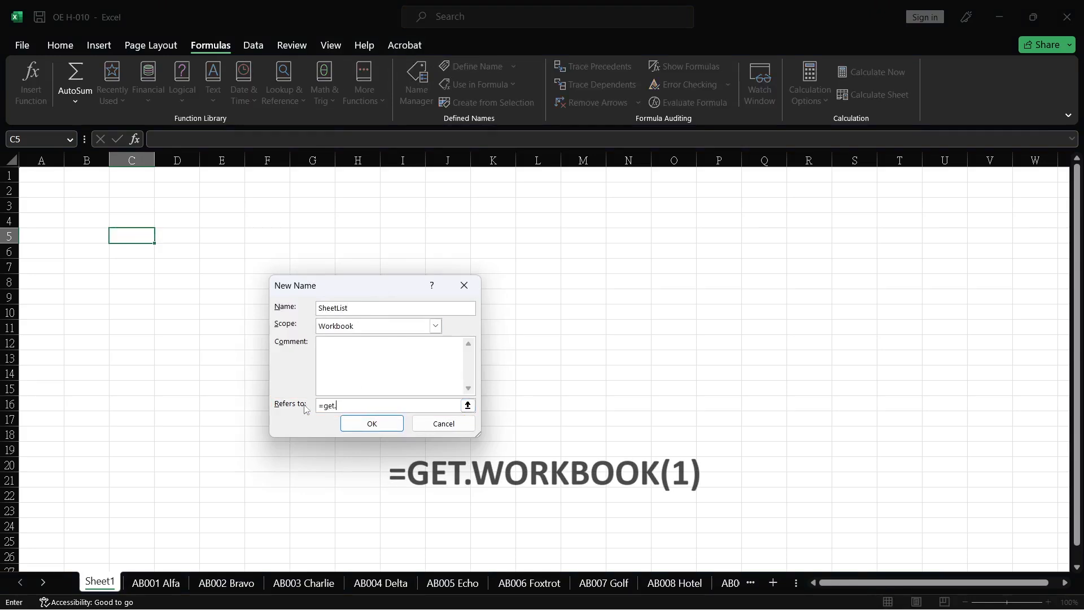
pyautogui.write('.workbook(1')
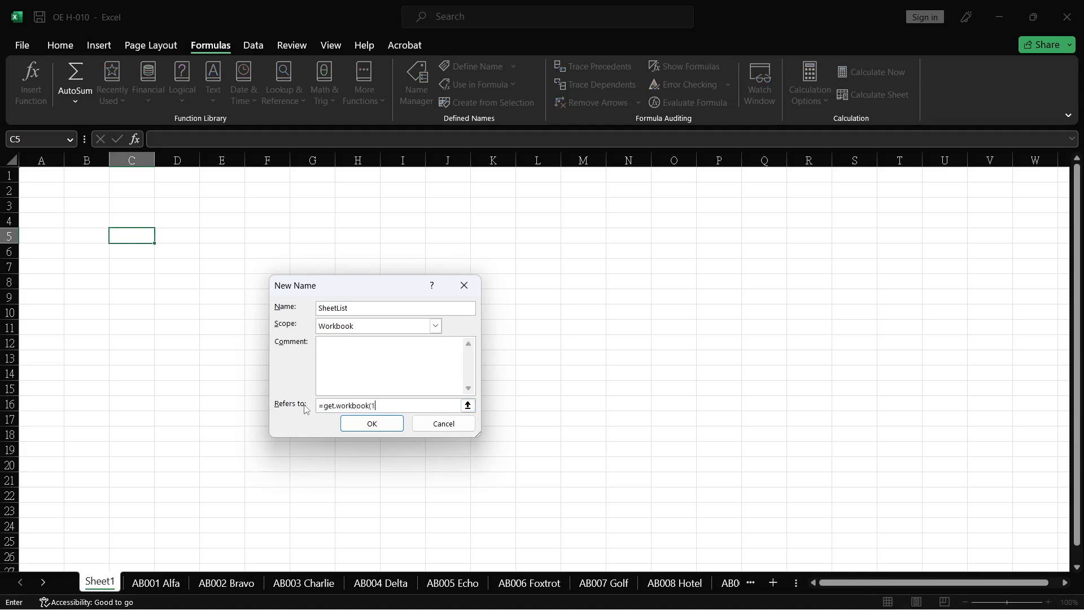
pyautogui.click(370, 424)
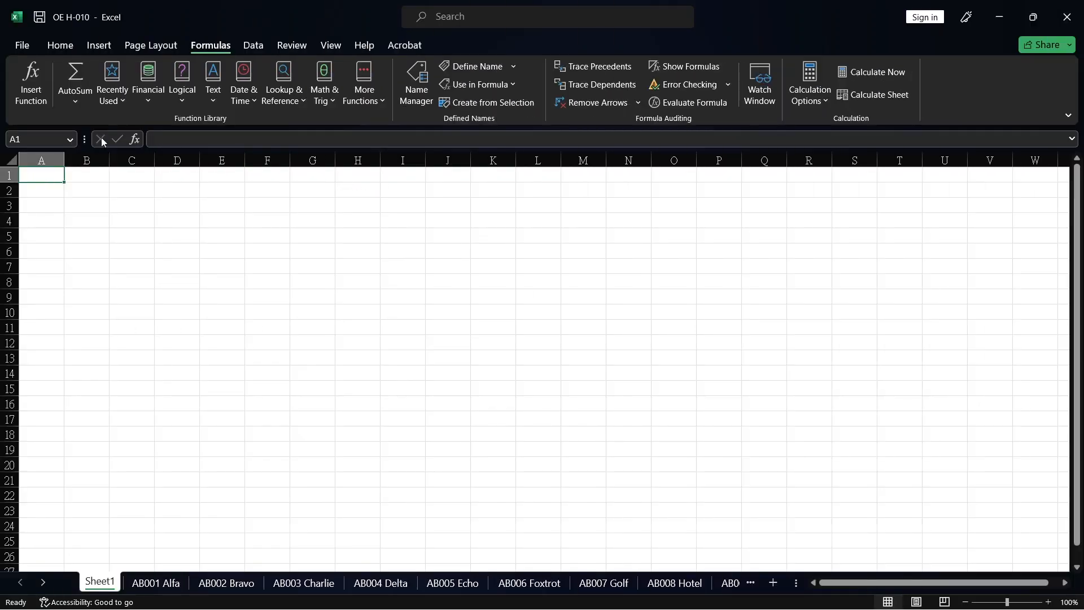
# - Write the formula =INDEX(SheetList,ROWS(A1:A1)) in cell A1 of the new sheet
pyautogui.write('=index')
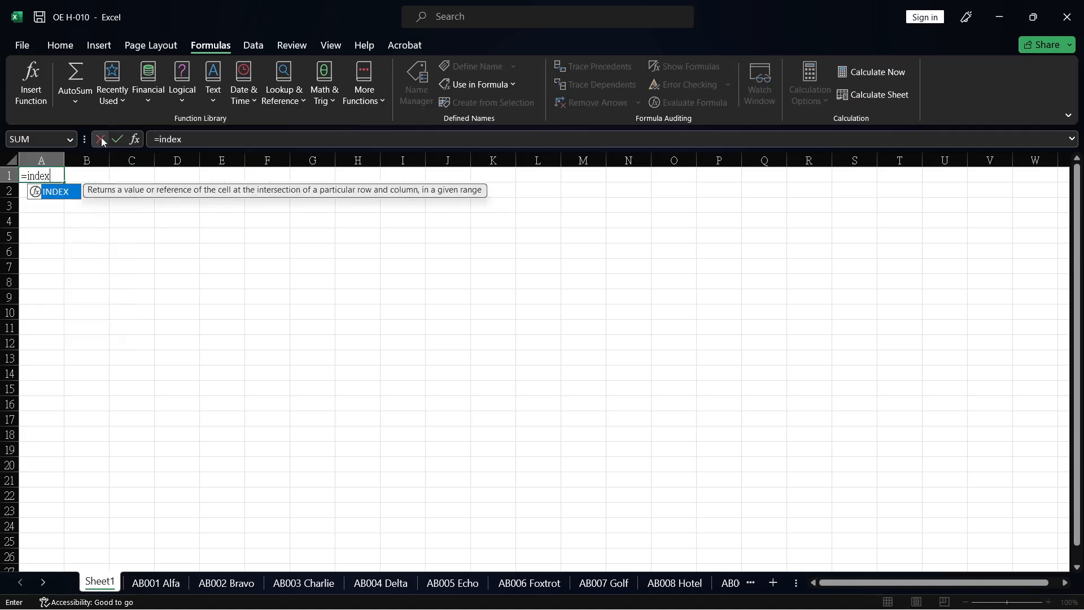
pyautogui.write('(')
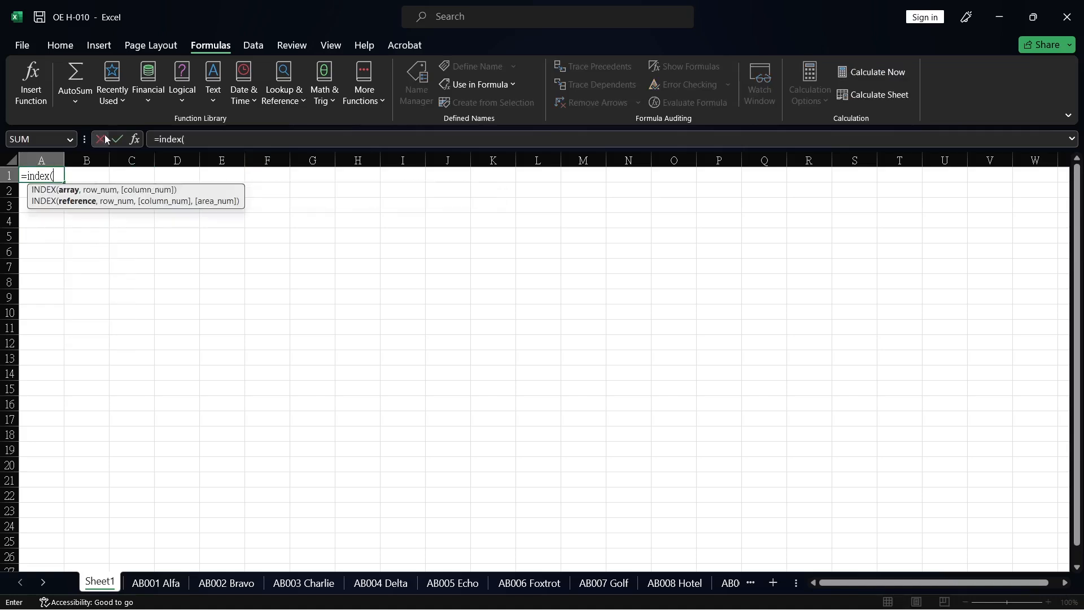
pyautogui.click(187, 140)
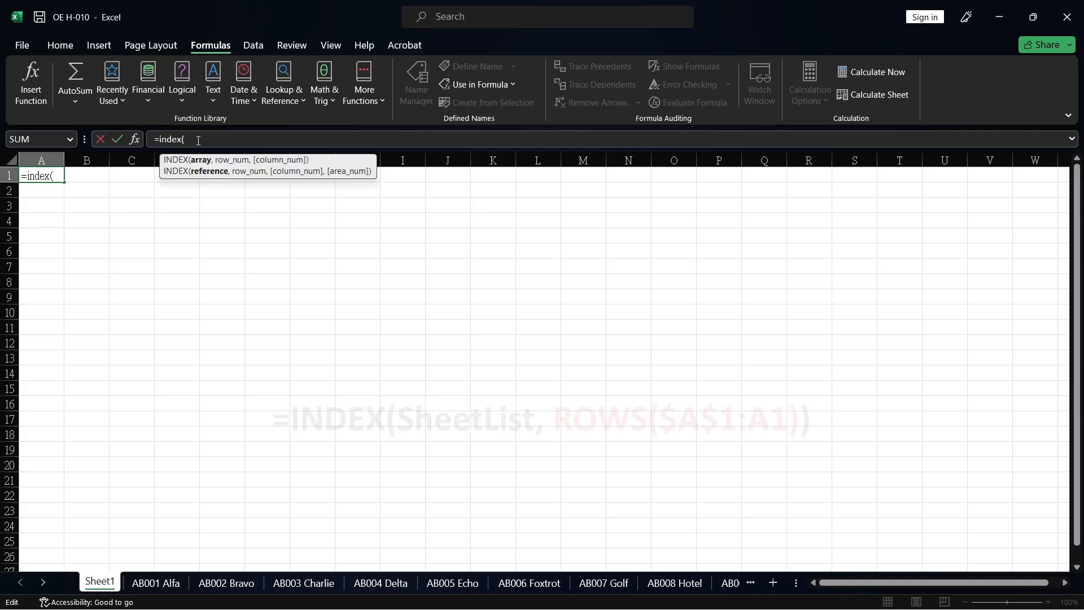
pyautogui.write('sh')
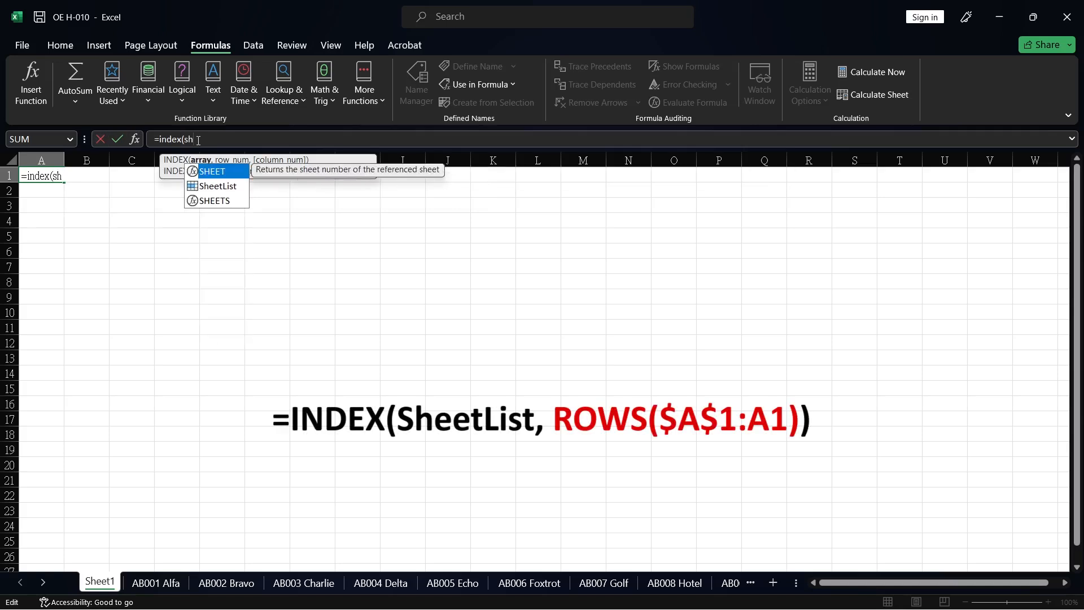
pyautogui.click(222, 187)
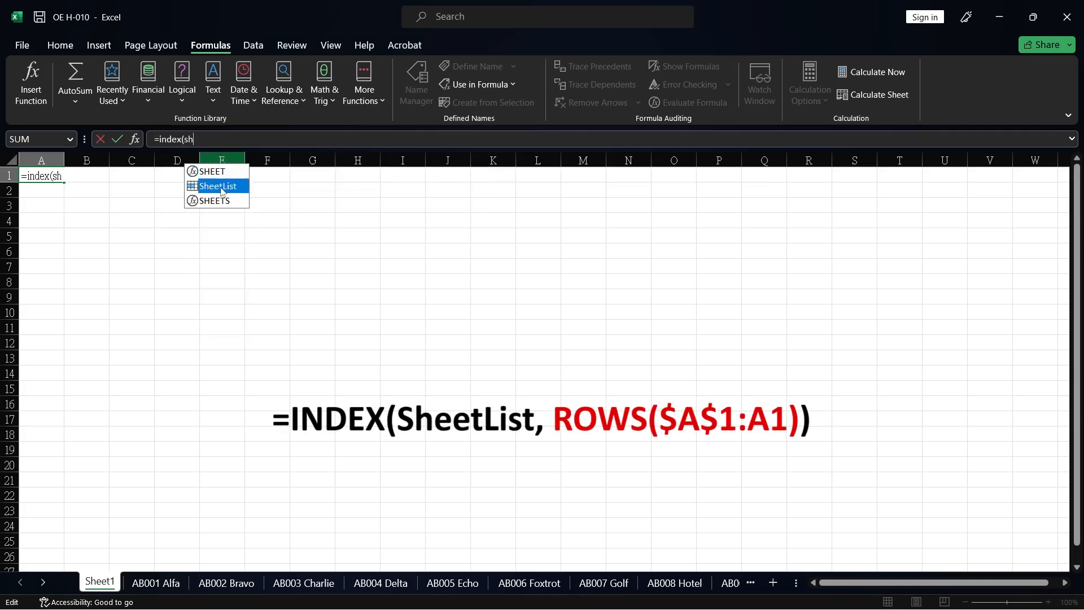
pyautogui.doubleClick(220, 186)
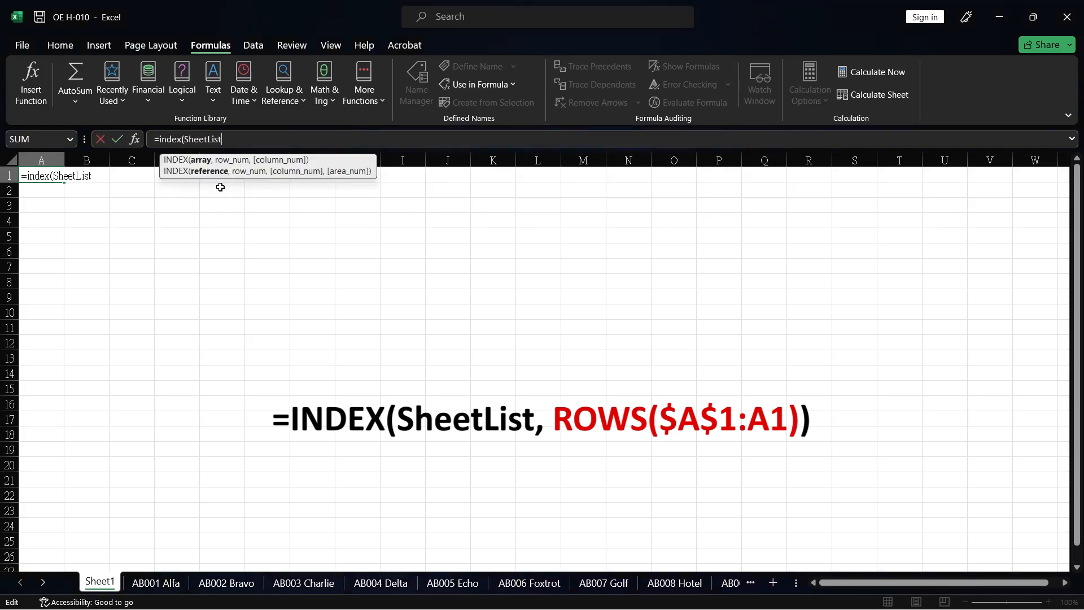
pyautogui.write(',')
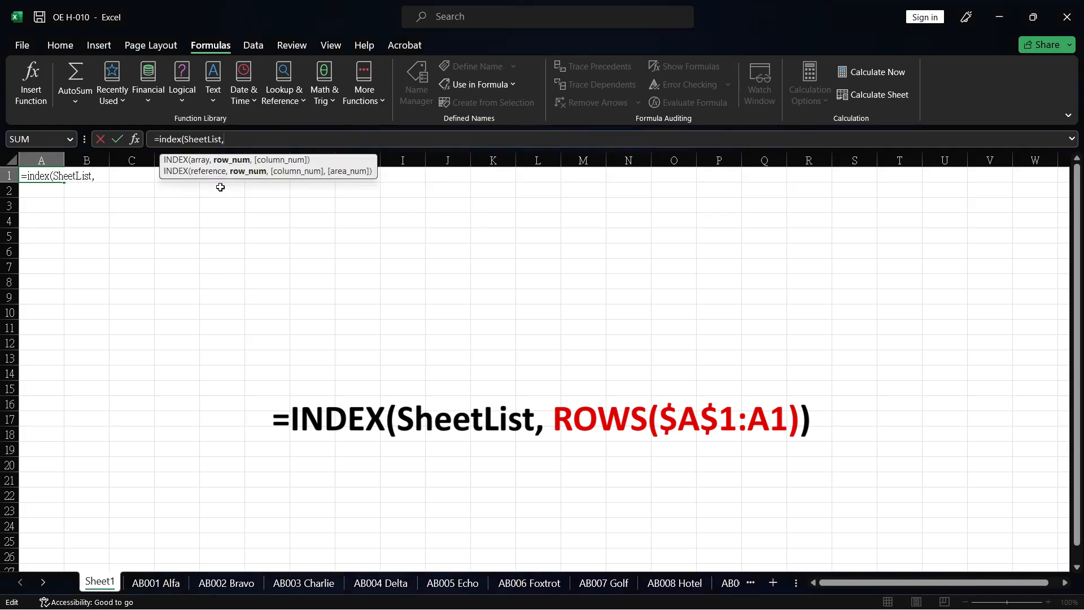
pyautogui.write('rows(')
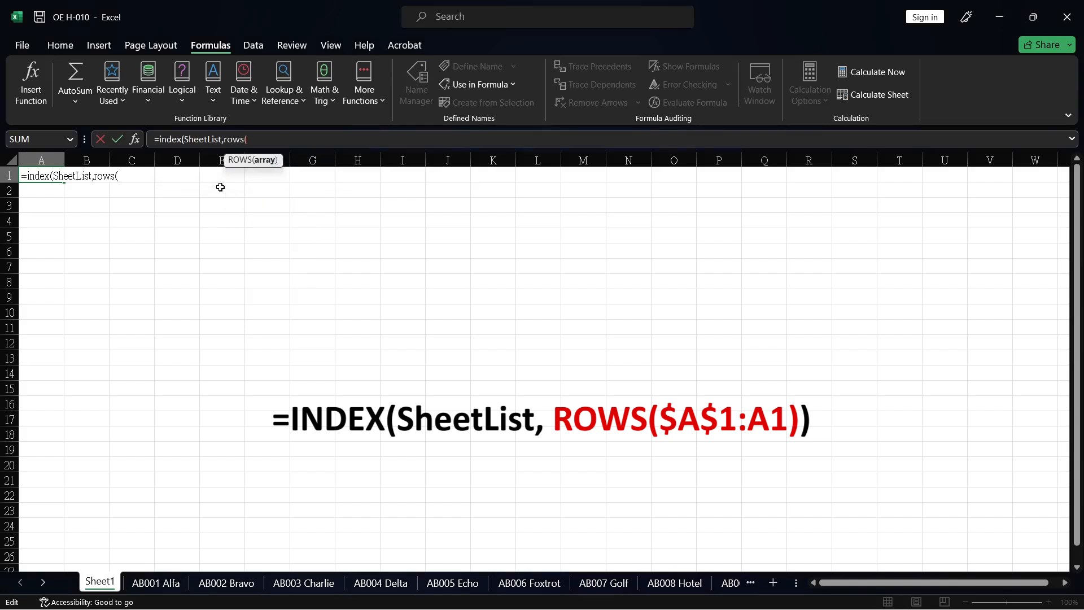
pyautogui.write('A1:A1)')
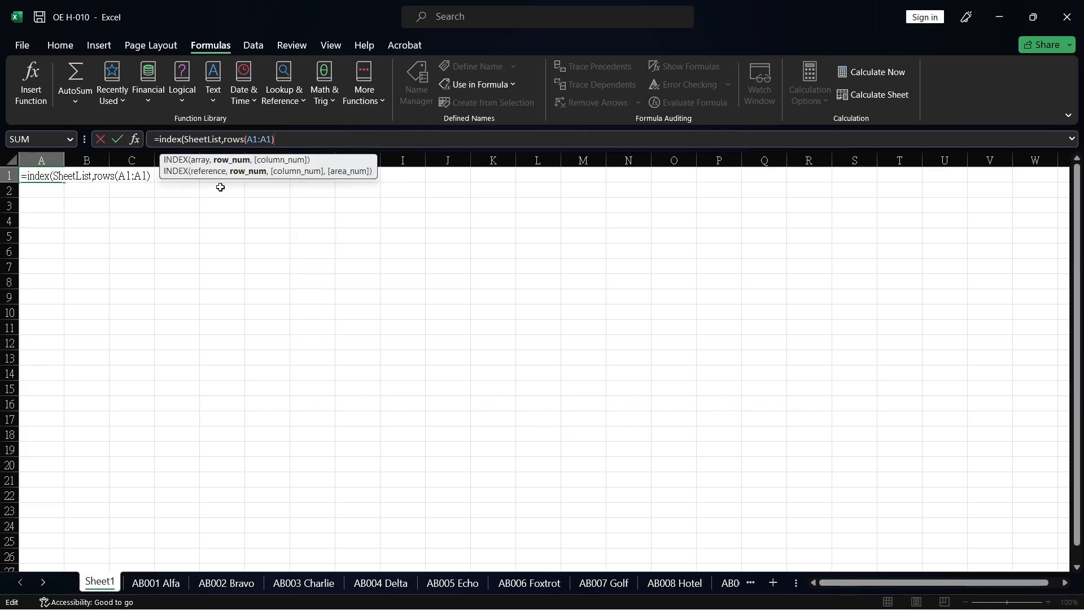
pyautogui.write(')')
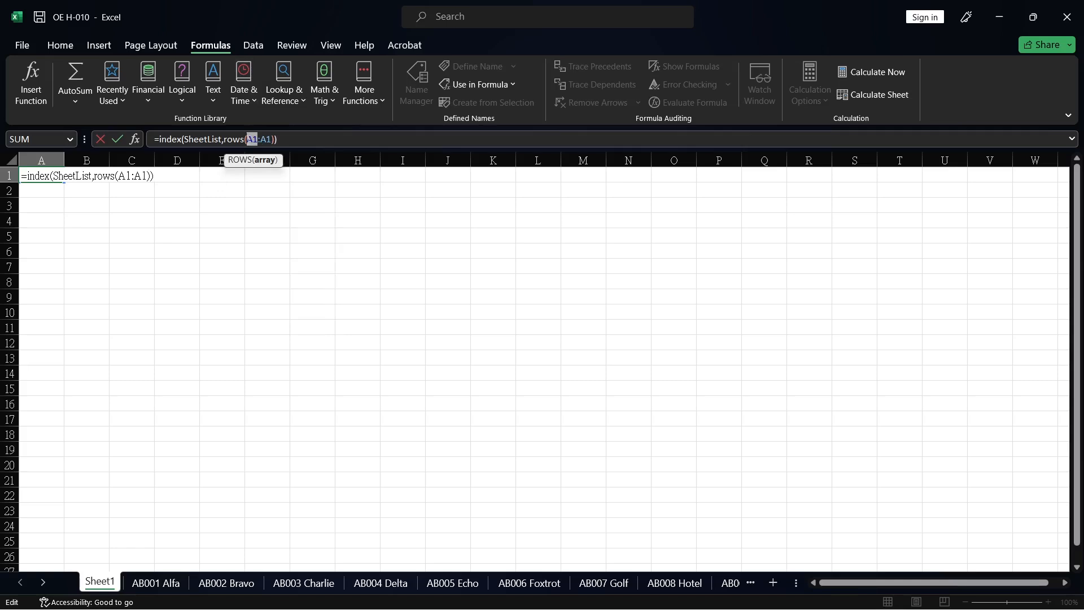
# - Make the first reference in the ROWS range absolute as $A$1 and fill the formula from A1 down to A21
pyautogui.press('F4')
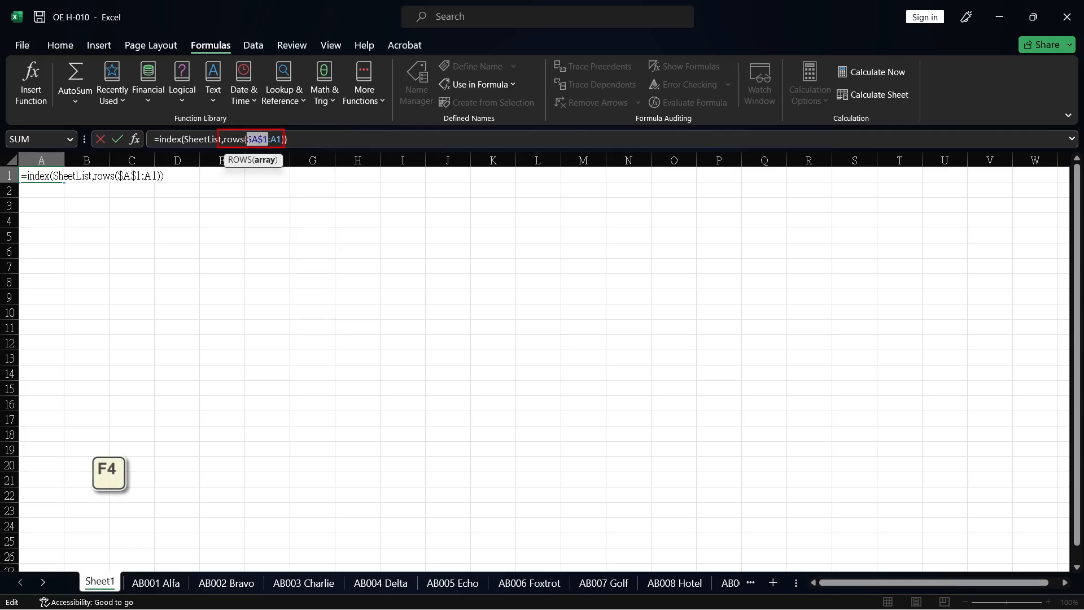
pyautogui.hotkey('ctrl', 'Return')
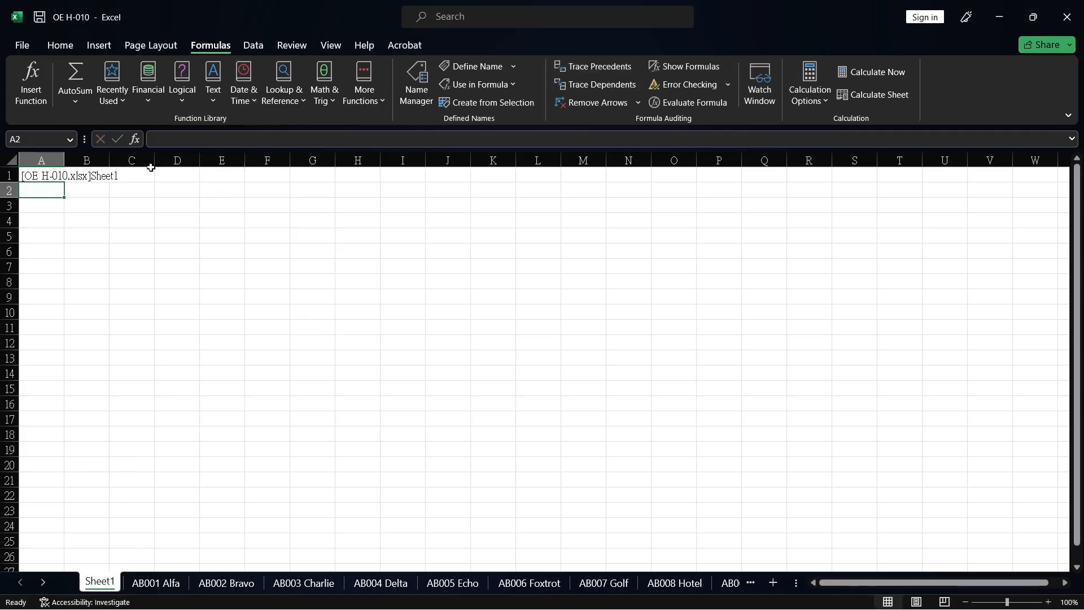
pyautogui.moveTo(62, 182); pyautogui.dragTo(68, 486)
pyautogui.click(484, 419)
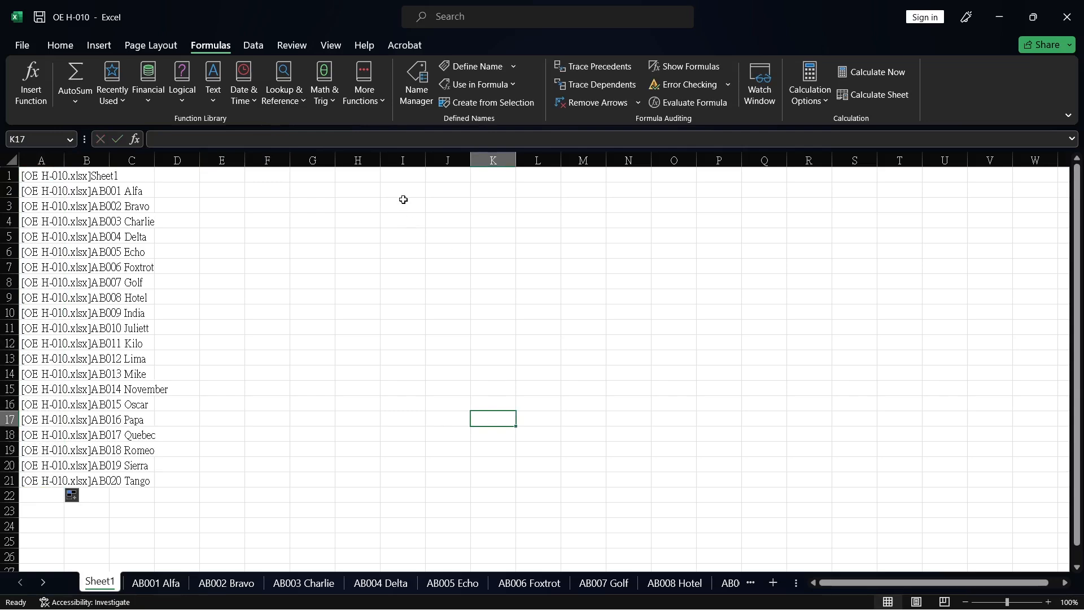
# - Enter the formula =SheetList in cell G1 and check the cells it spills into along row 1
pyautogui.click(326, 174)
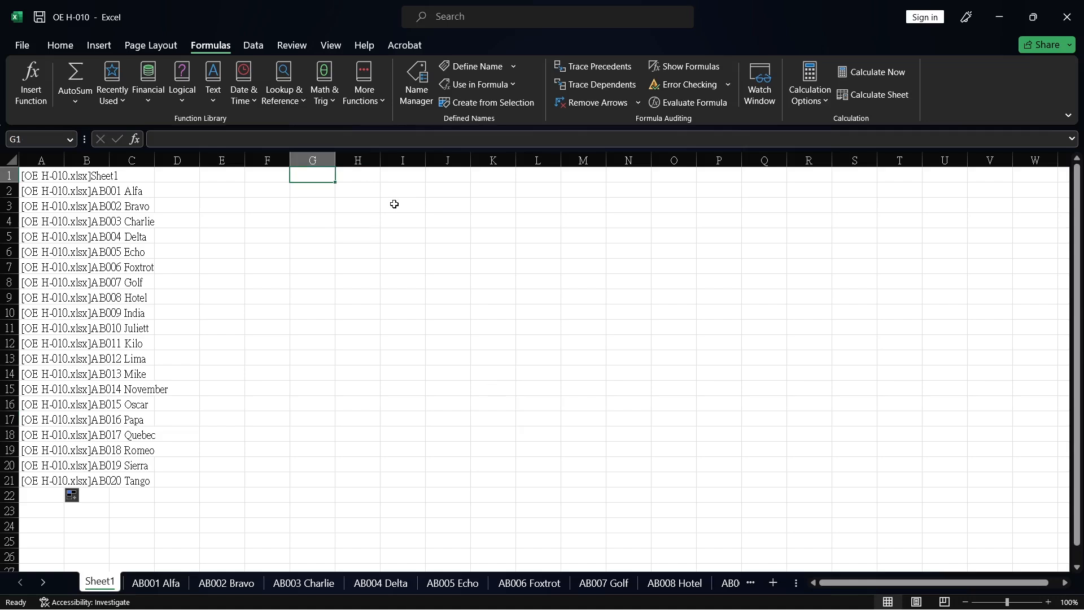
pyautogui.write('=she')
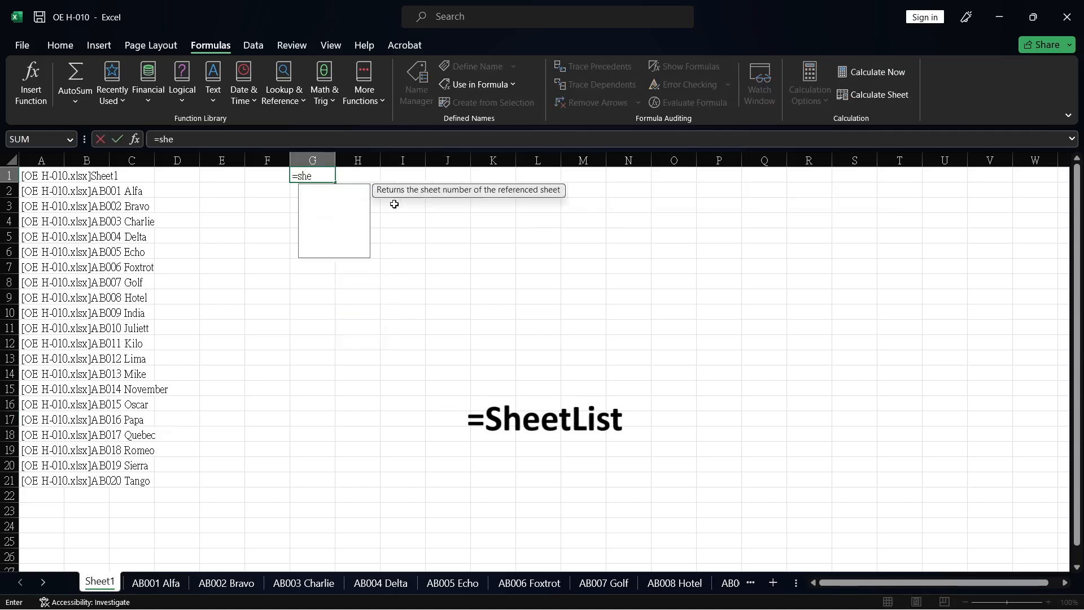
pyautogui.write('etlist')
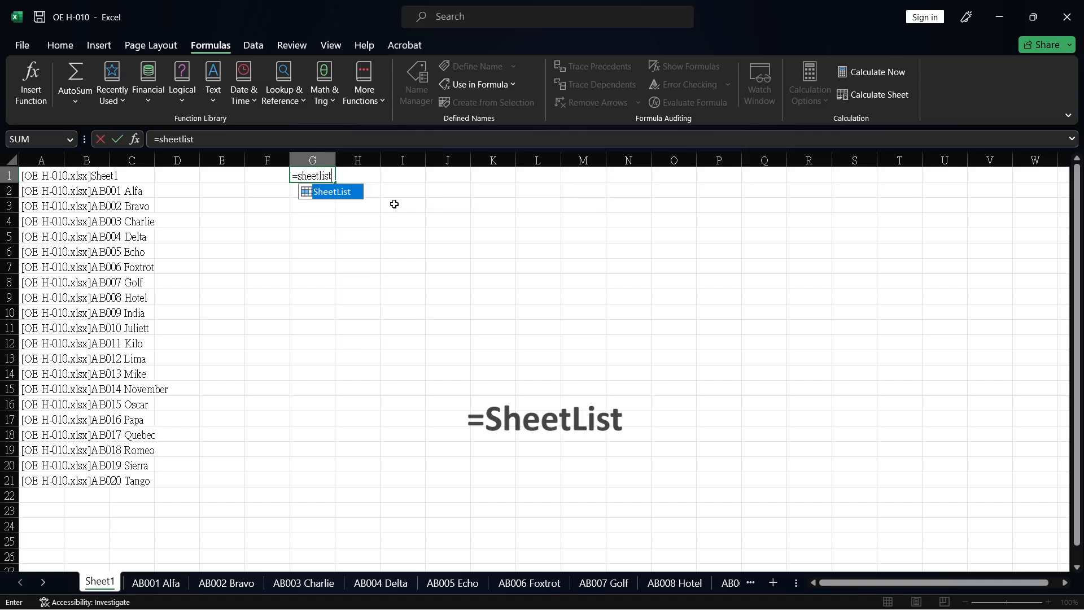
pyautogui.doubleClick(328, 192)
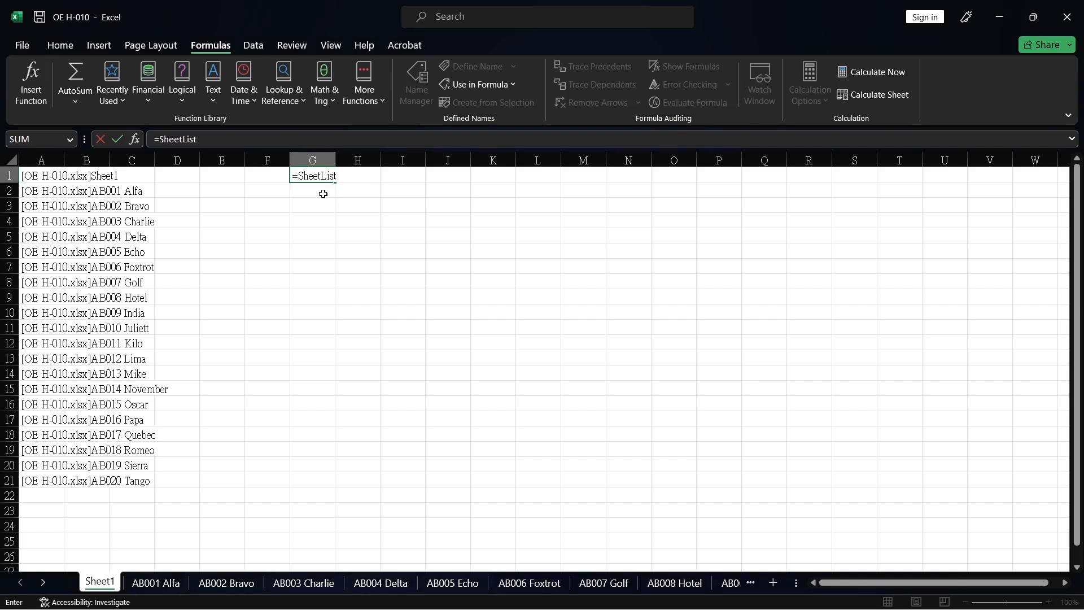
pyautogui.press('Return')
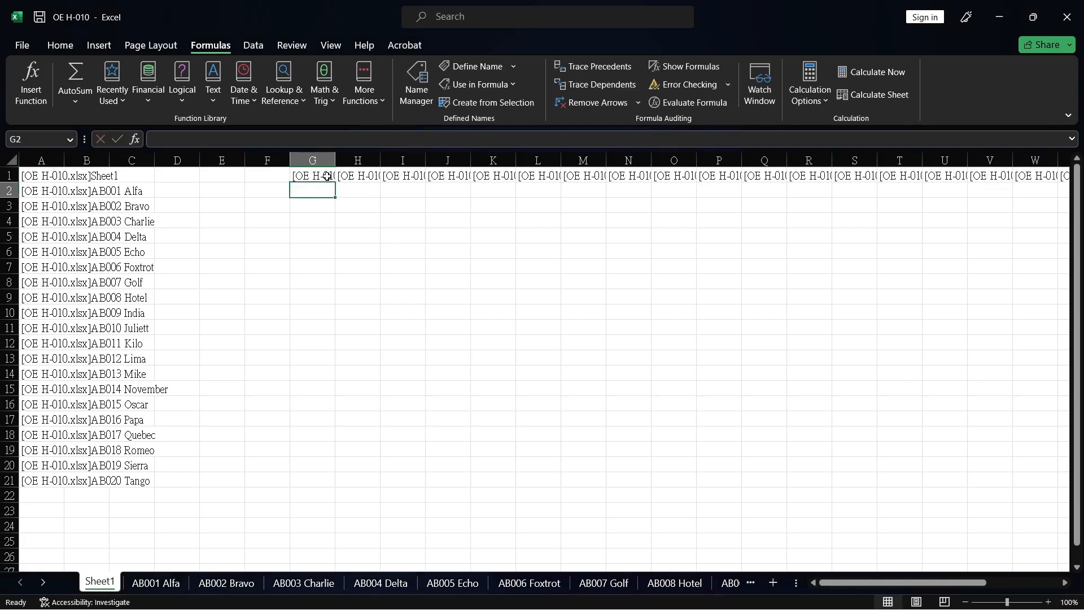
pyautogui.click(357, 177)
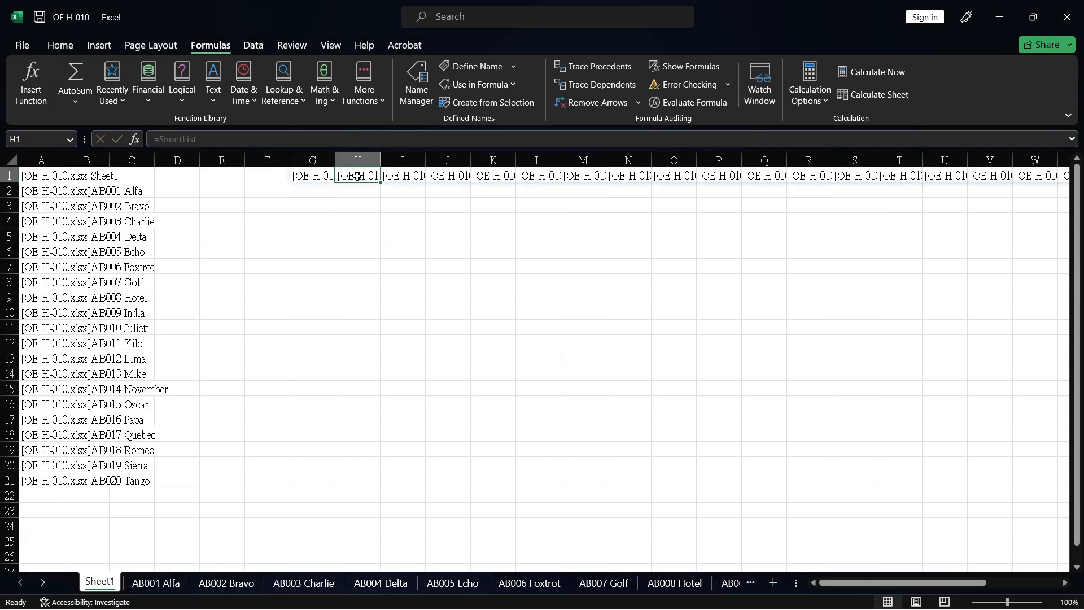
pyautogui.click(383, 177)
# - Wrap the formula in cell G1 in the TRANSPOSE function so it reads =TRANSPOSE(SheetList)
pyautogui.click(331, 176)
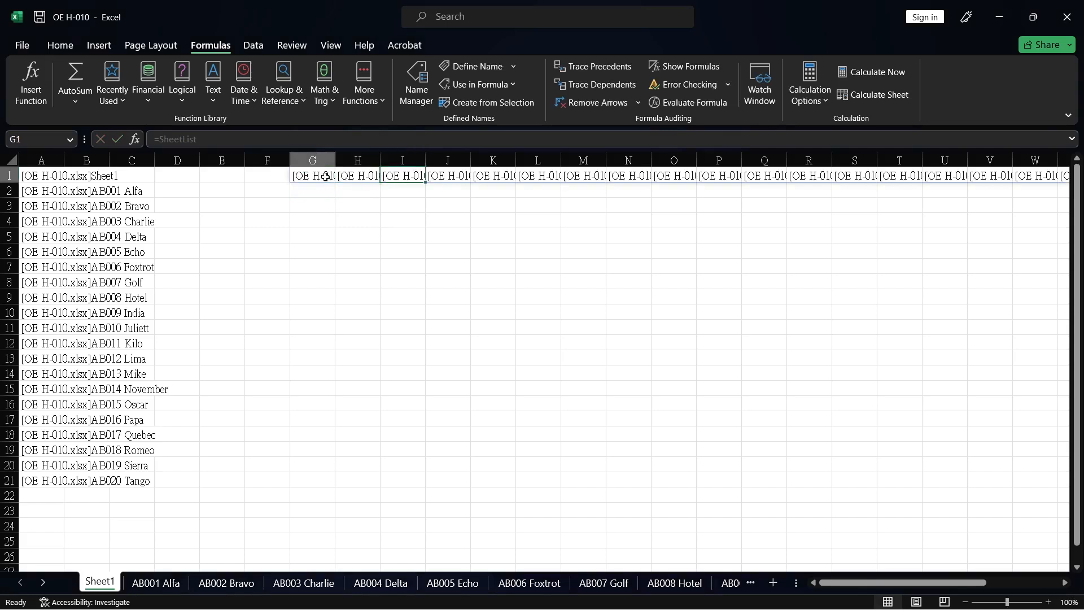
pyautogui.click(158, 139)
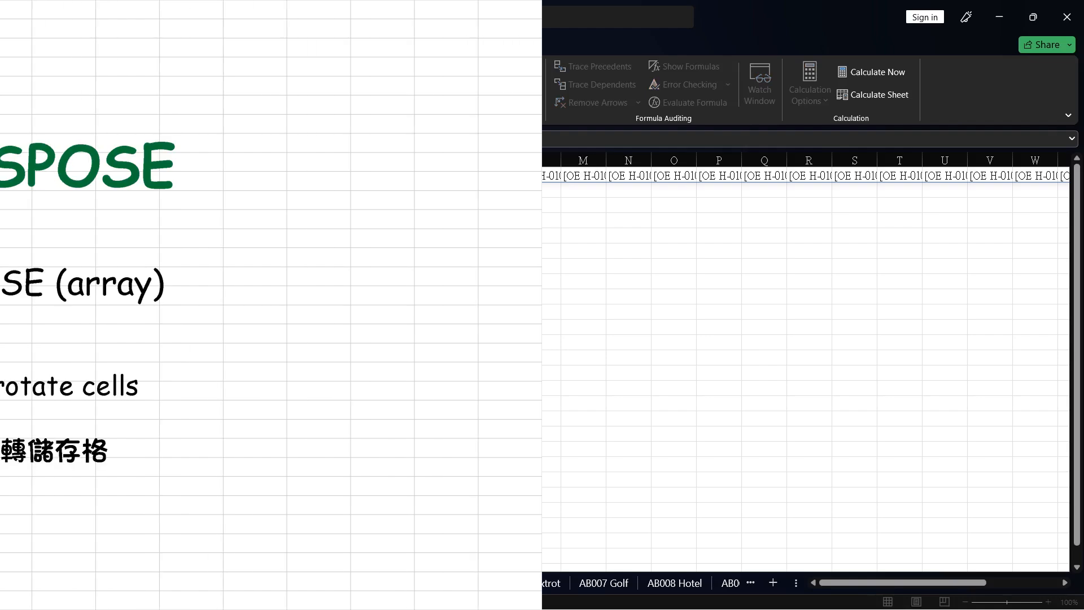
pyautogui.write('trSheetList')
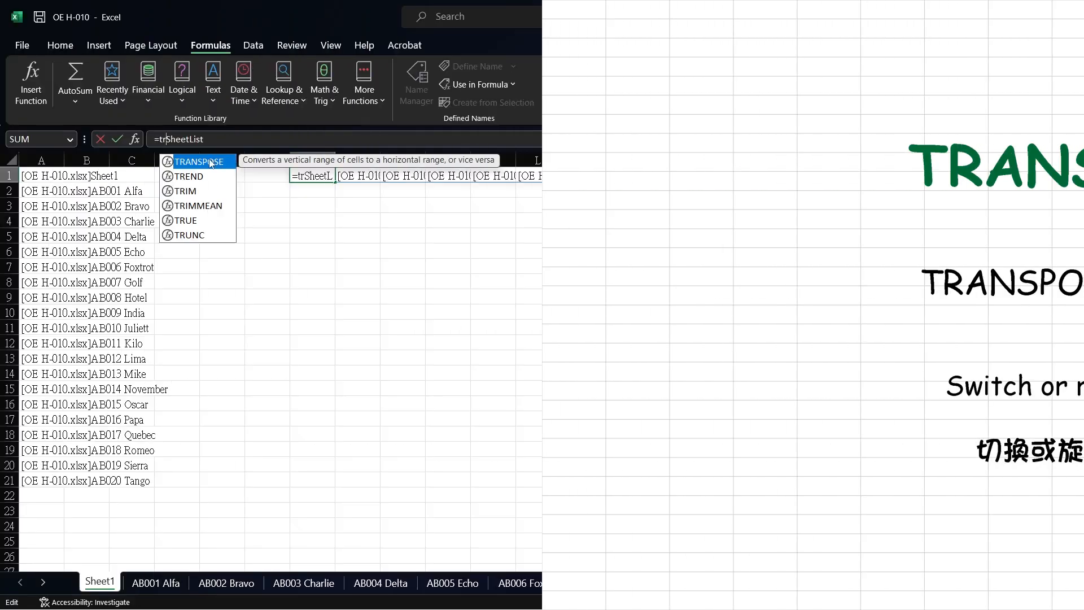
pyautogui.doubleClick(210, 162)
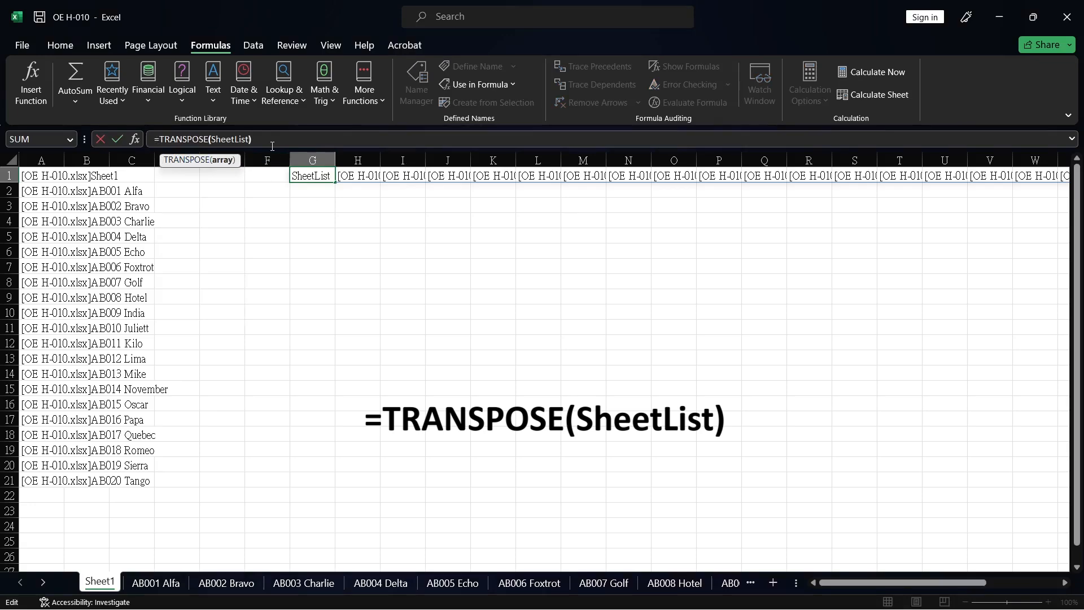
pyautogui.press('Return')
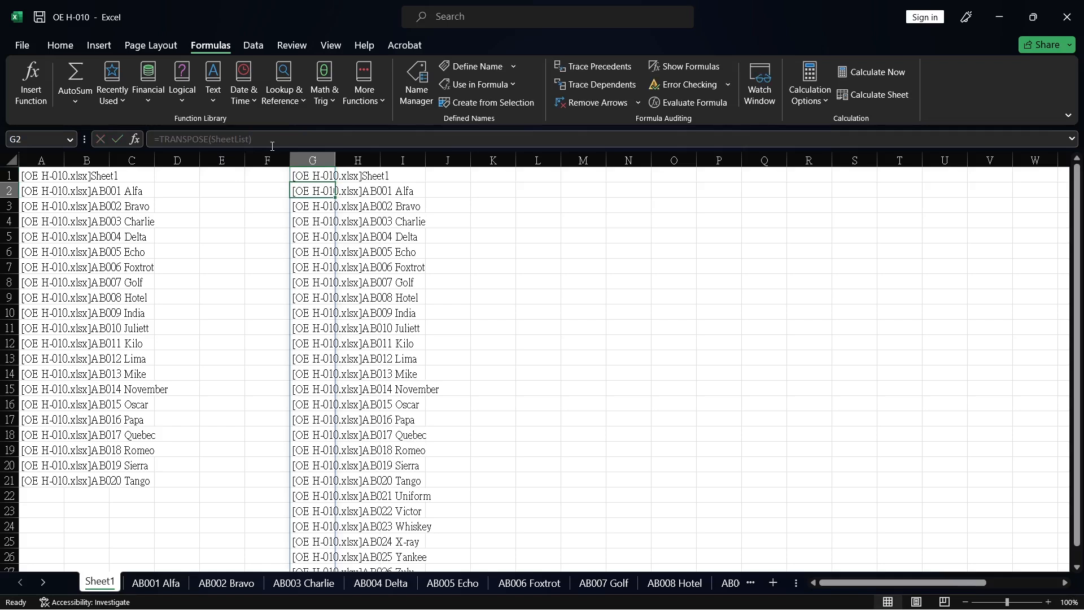
pyautogui.click(384, 293)
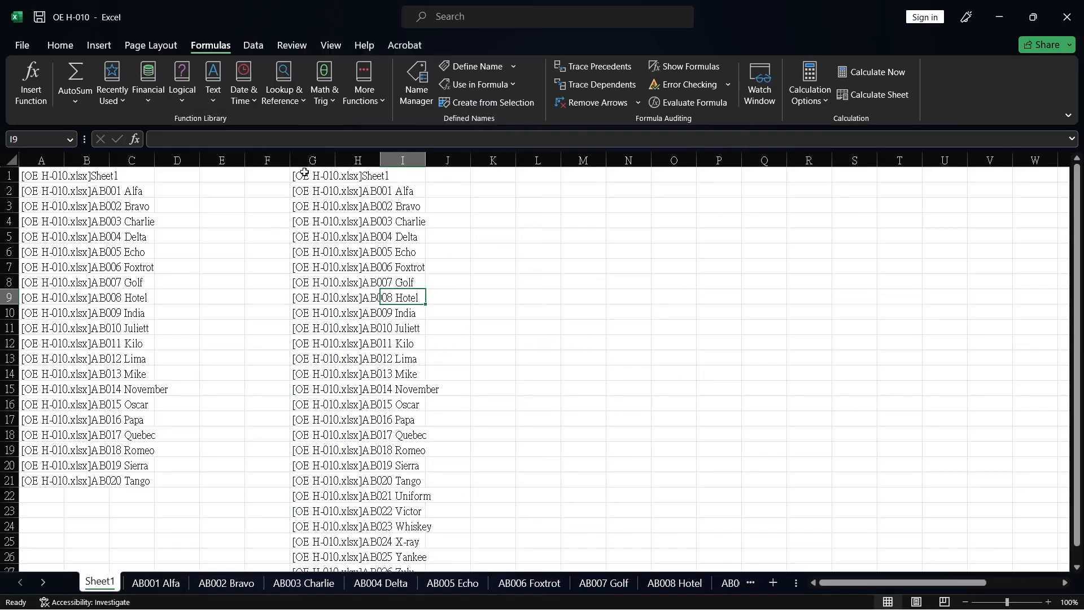
pyautogui.click(305, 174)
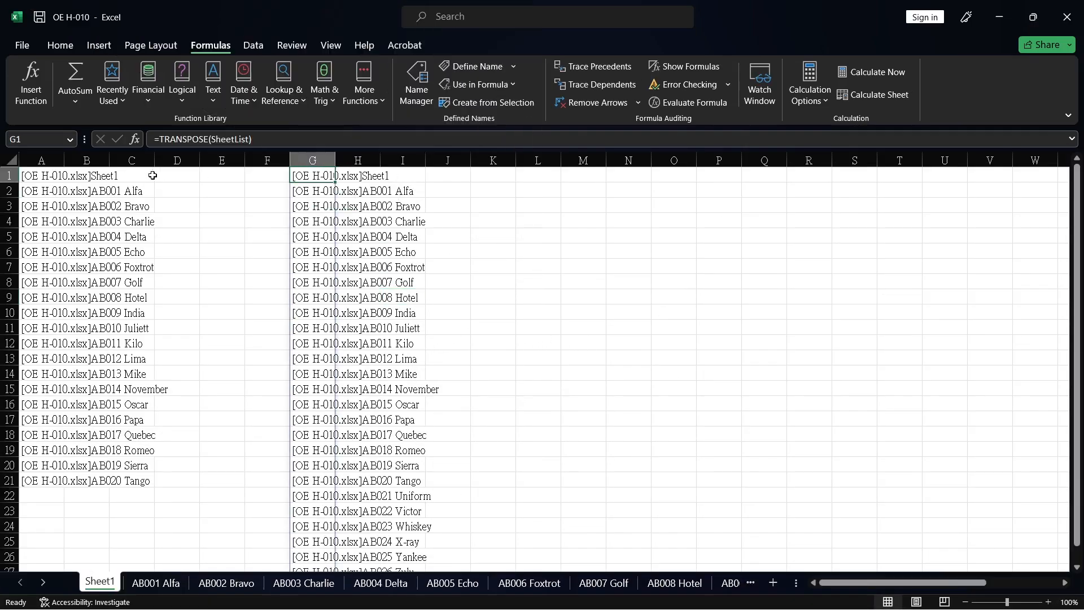
# - Autofit the widths of columns A and G to the sheet names they hold
pyautogui.doubleClick(64, 163)
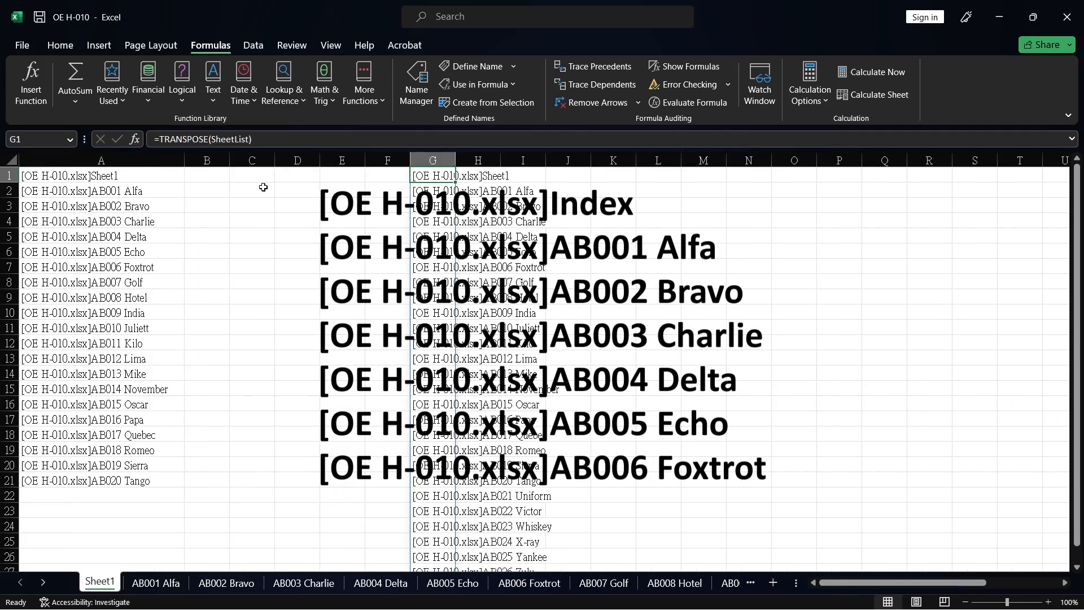
pyautogui.doubleClick(455, 160)
pyautogui.click(304, 249)
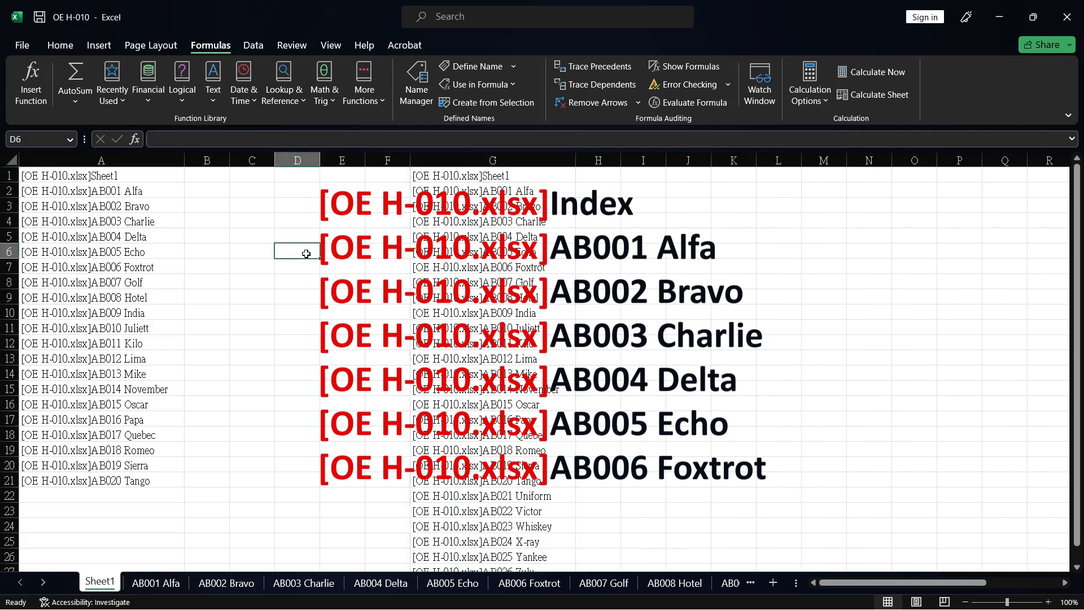
pyautogui.click(223, 175)
pyautogui.moveTo(105, 193); pyautogui.dragTo(122, 472)
pyautogui.moveTo(121, 472); pyautogui.dragTo(122, 480)
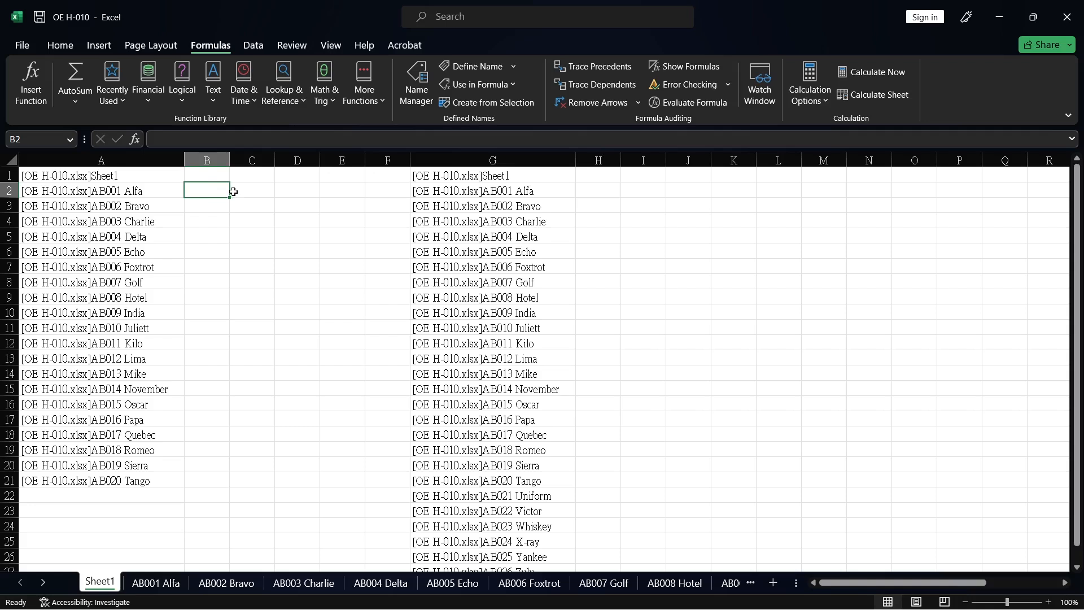
# - Write the formula =MID(A2,FIND("]",A2),255) in cell B2
pyautogui.write('=mid')
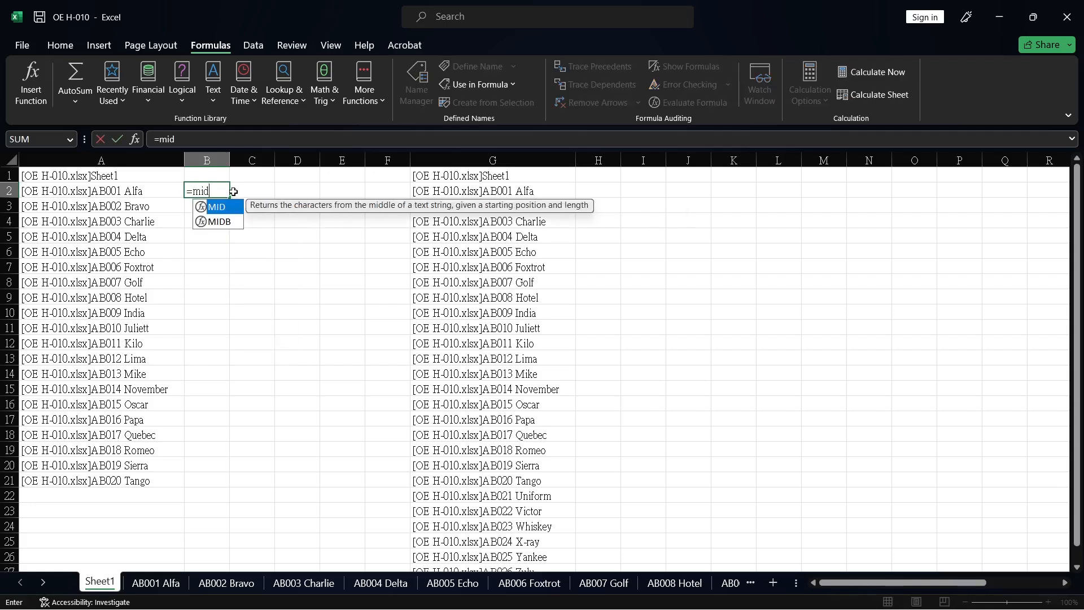
pyautogui.write('(')
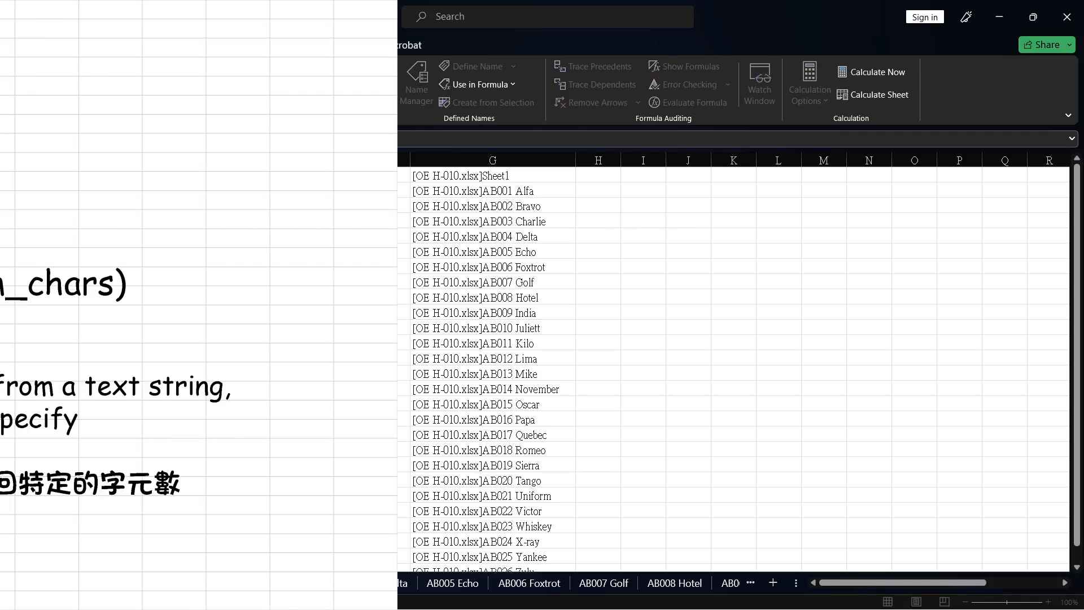
pyautogui.click(147, 191)
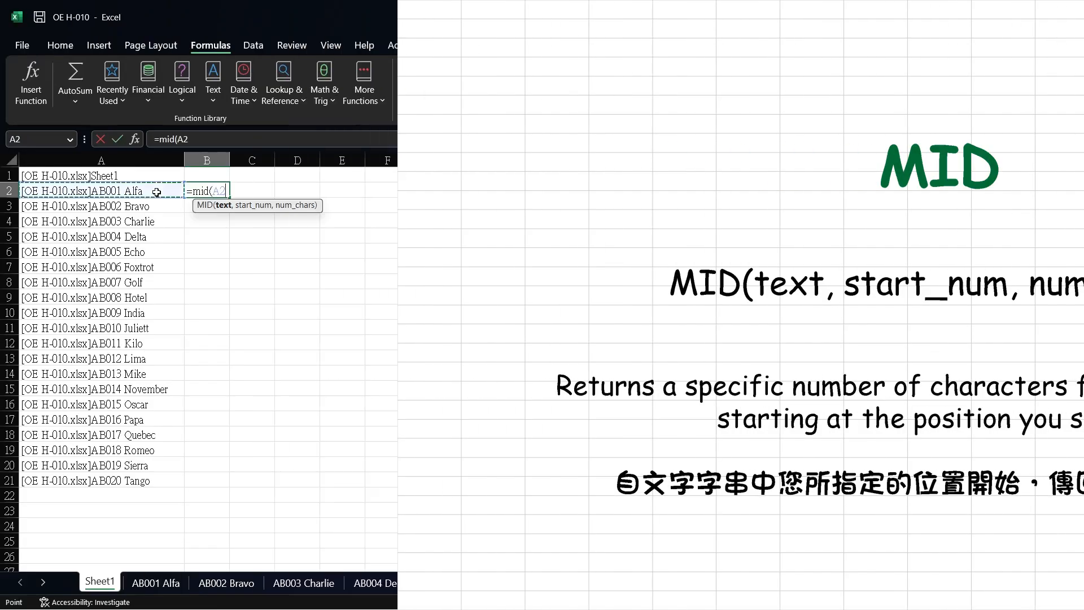
pyautogui.write(',Find')
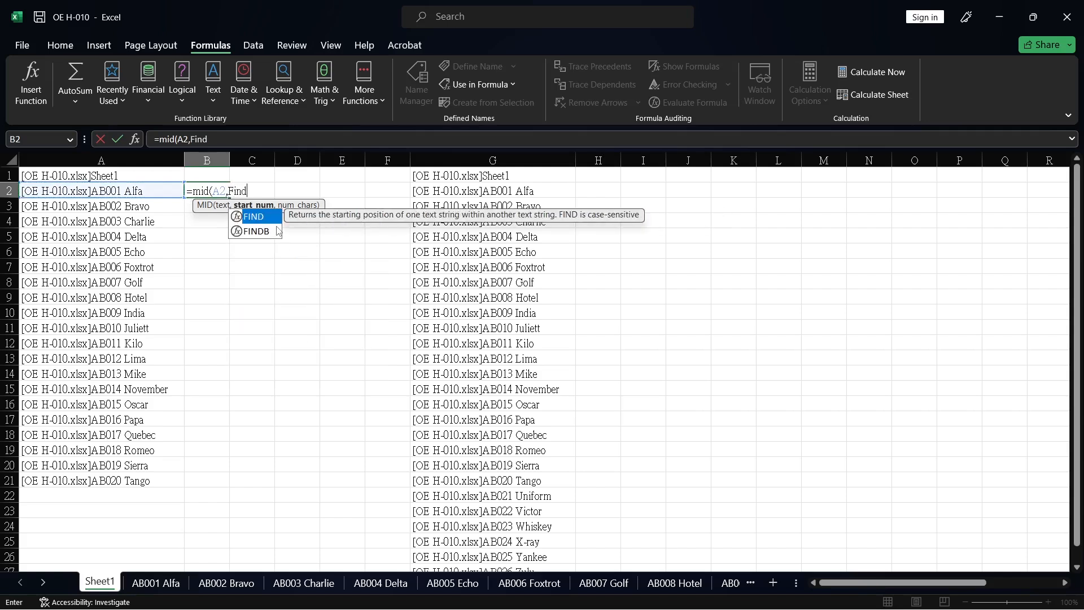
pyautogui.doubleClick(258, 215)
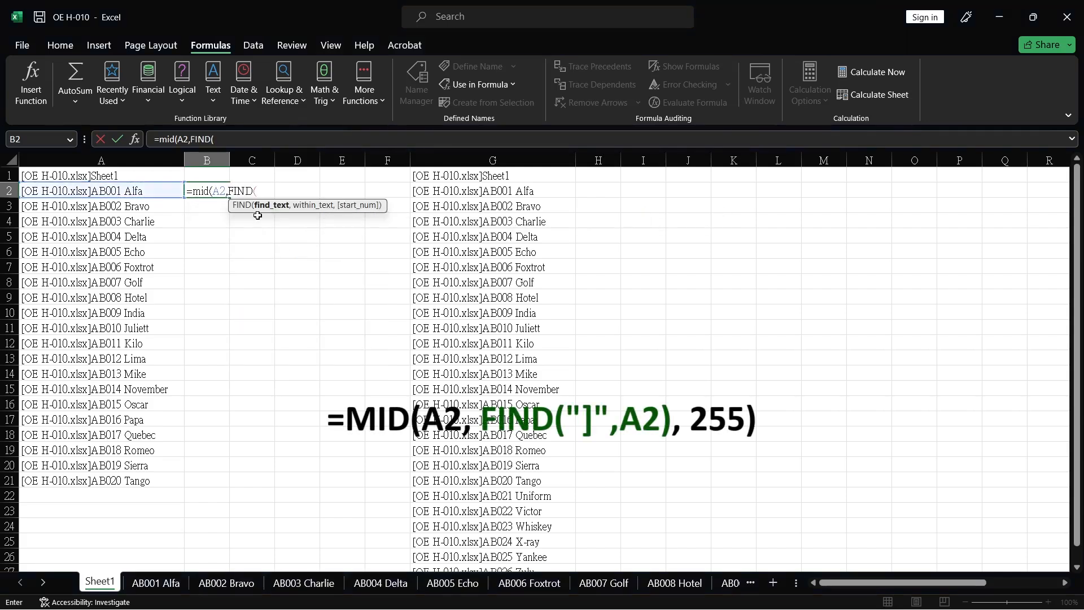
pyautogui.click(244, 144)
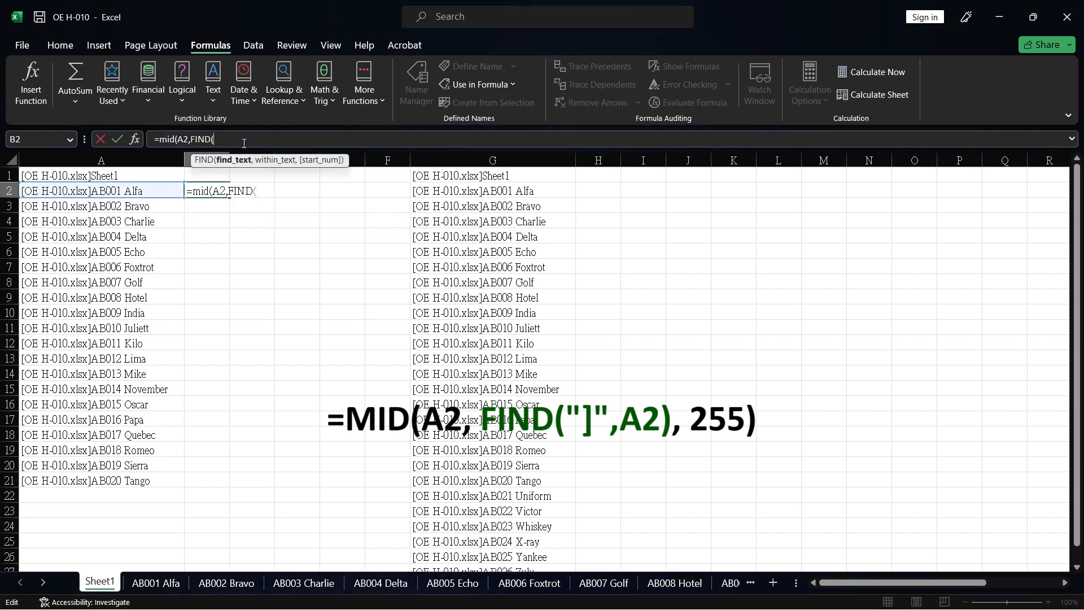
pyautogui.write('"]",')
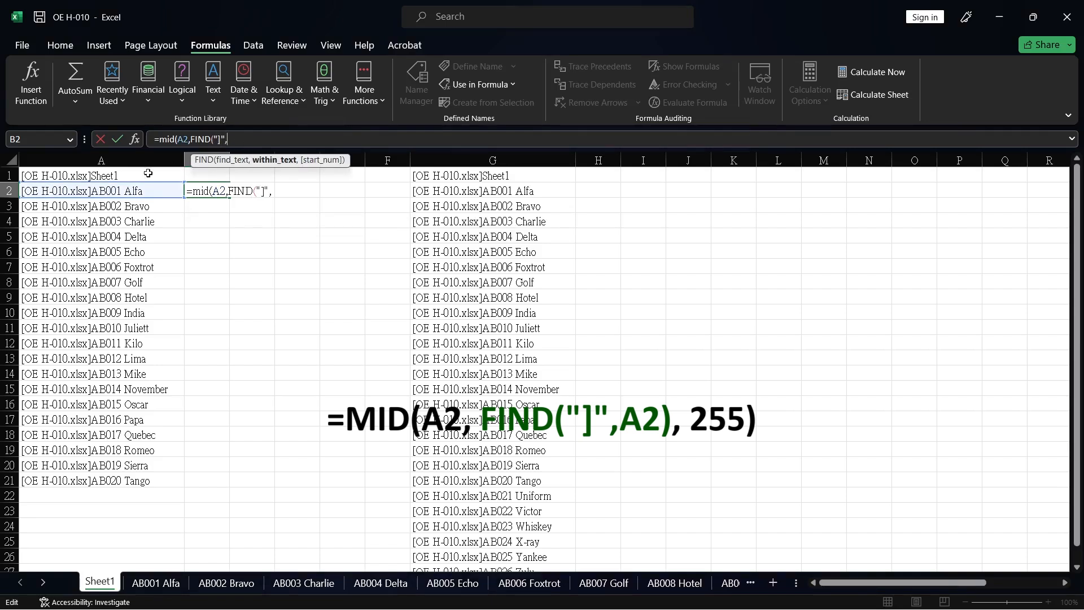
pyautogui.click(112, 188)
pyautogui.write('),255')
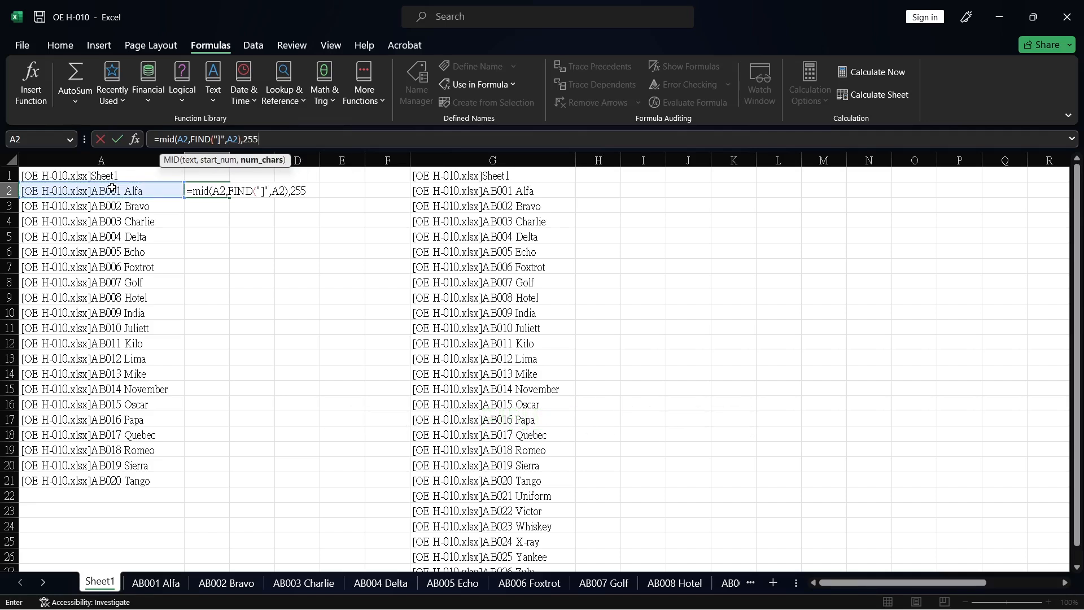
pyautogui.write(')')
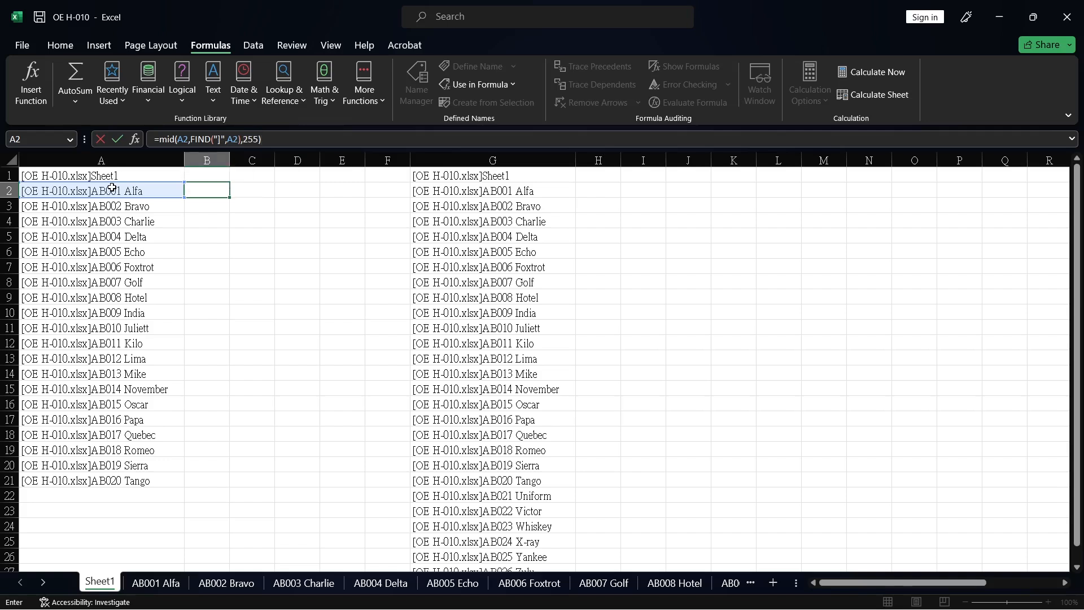
pyautogui.press('Return')
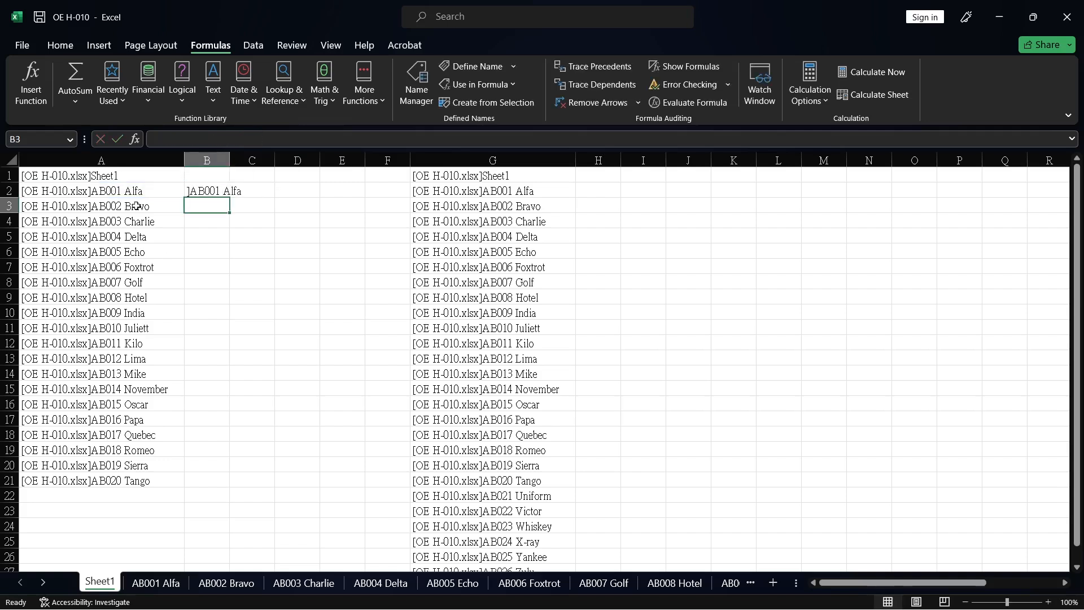
# - Add +1 after the FIND function in cell B2 so the formula reads =MID(A2,FIND("]",A2)+1,255)
pyautogui.click(205, 191)
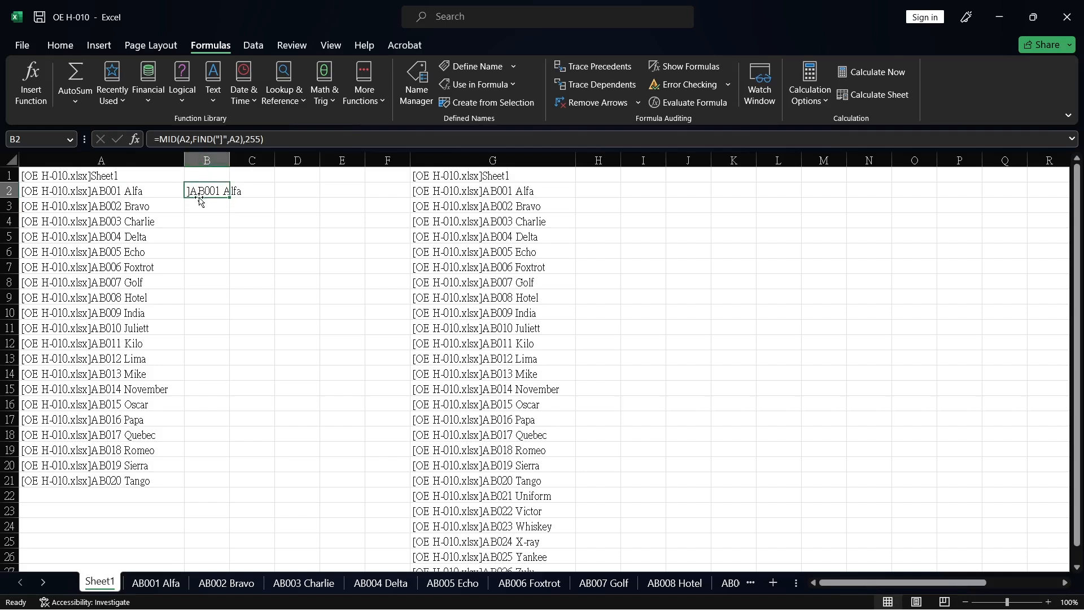
pyautogui.click(210, 221)
pyautogui.click(198, 192)
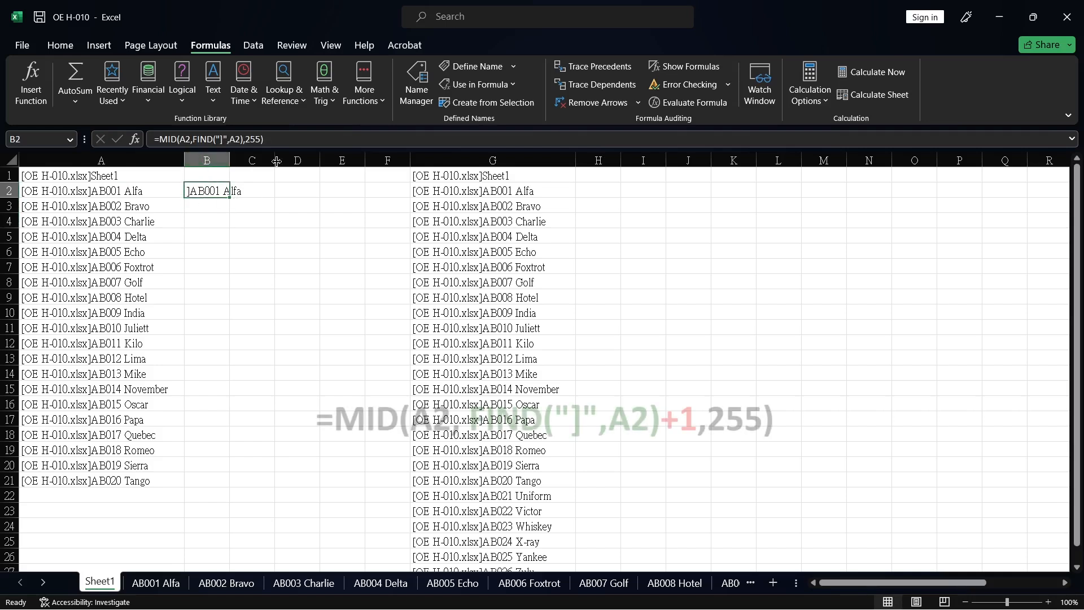
pyautogui.click(244, 139)
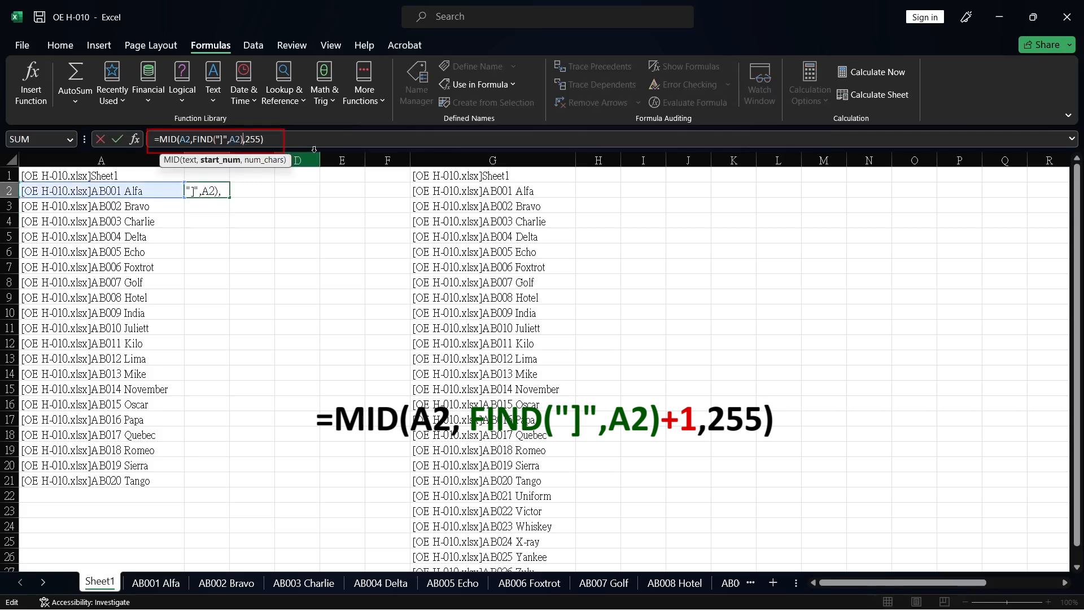
pyautogui.write('+1')
pyautogui.press('Return')
# - Fill the MID formula from cell B2 down to B21
pyautogui.click(197, 190)
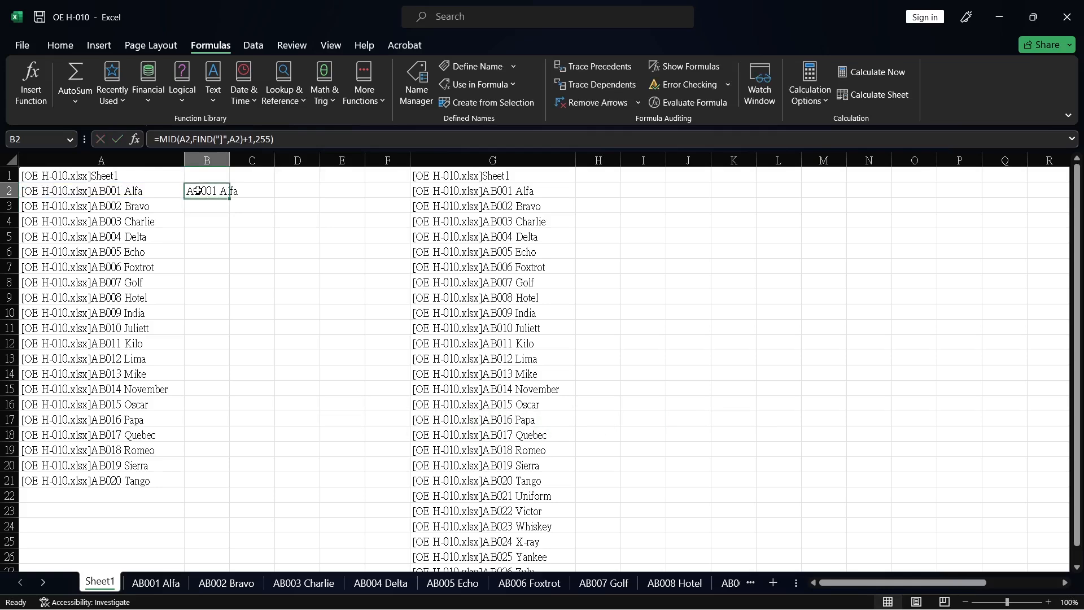
pyautogui.moveTo(230, 198); pyautogui.dragTo(219, 483)
pyautogui.click(357, 371)
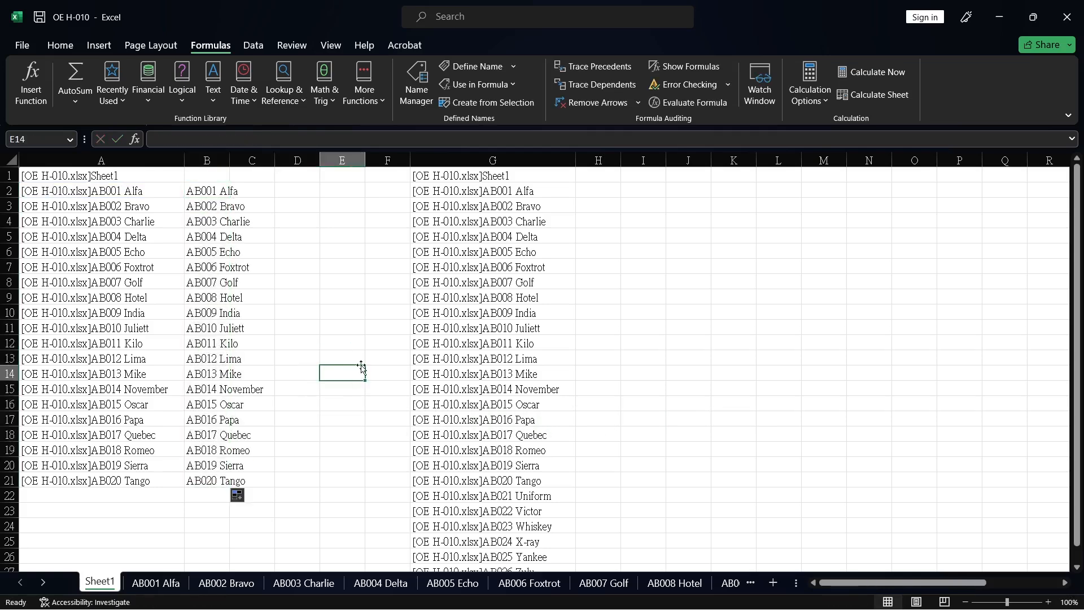
# - Copy the MID formula from cell B2 into cell H2, beside the transposed sheet list
pyautogui.click(220, 190)
pyautogui.hotkey('ctrl', 'c')
pyautogui.click(256, 190)
pyautogui.click(187, 190)
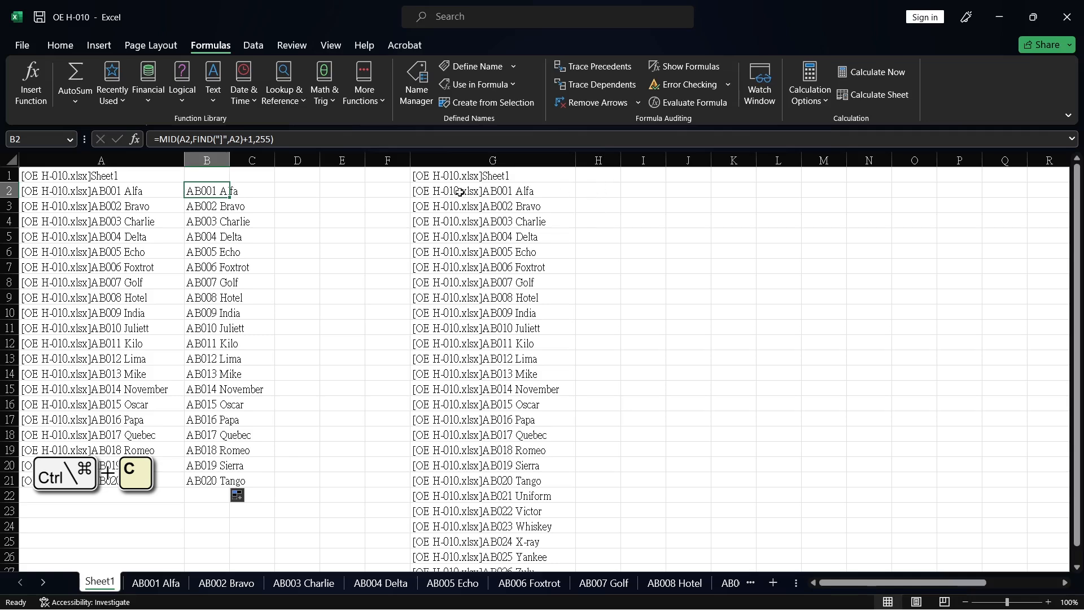
pyautogui.hotkey('ctrl', 'c')
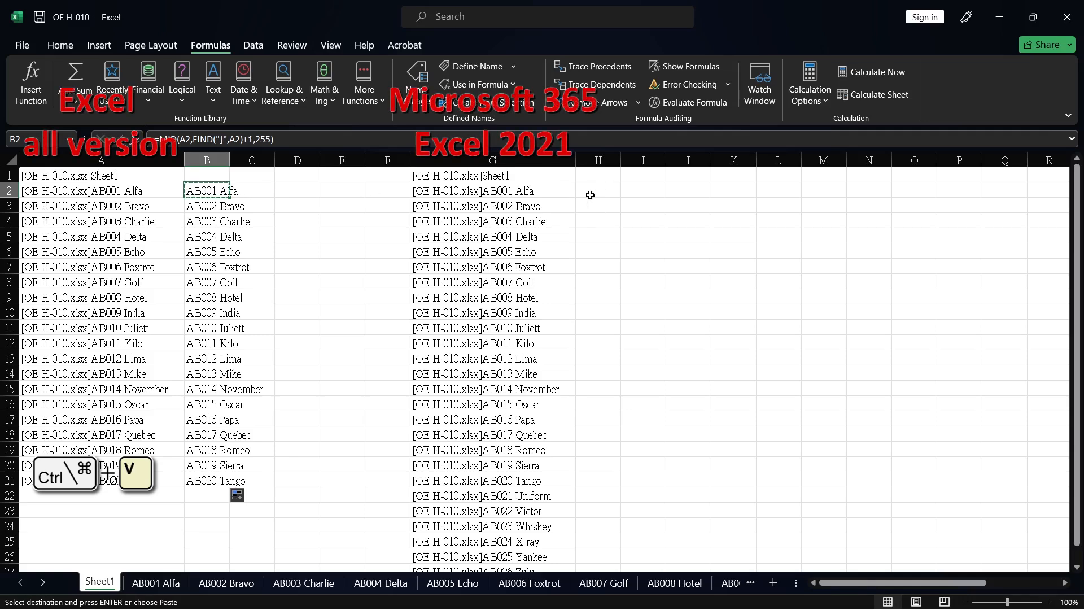
pyautogui.click(590, 195)
pyautogui.hotkey('ctrl', 'v')
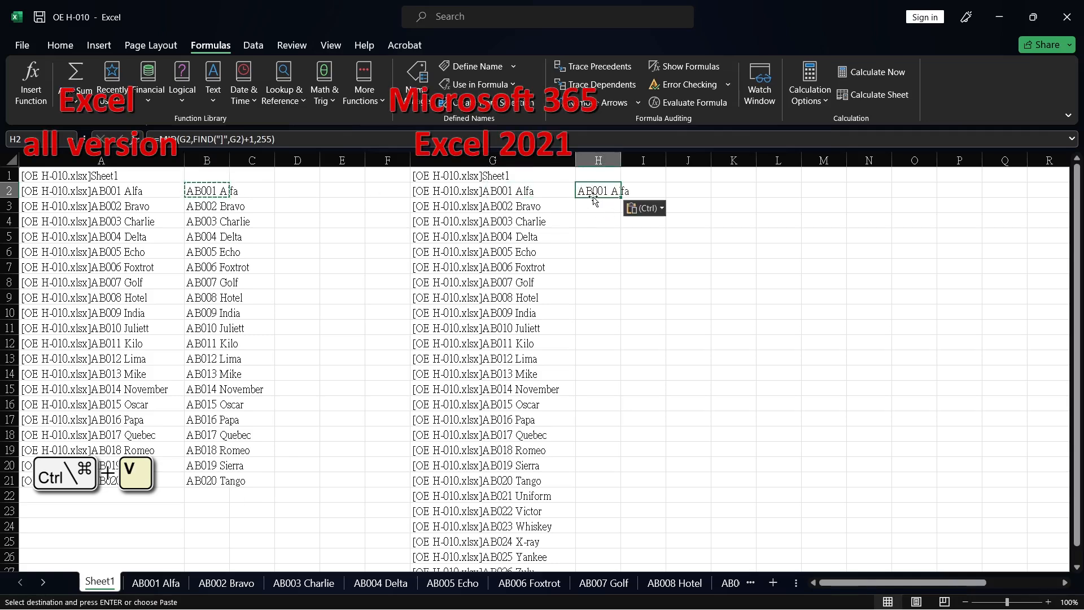
# - Fill the MID formula from cell H2 down to H21
pyautogui.click(584, 226)
pyautogui.click(596, 192)
pyautogui.moveTo(621, 197); pyautogui.dragTo(641, 484)
pyautogui.moveTo(594, 209); pyautogui.dragTo(596, 221)
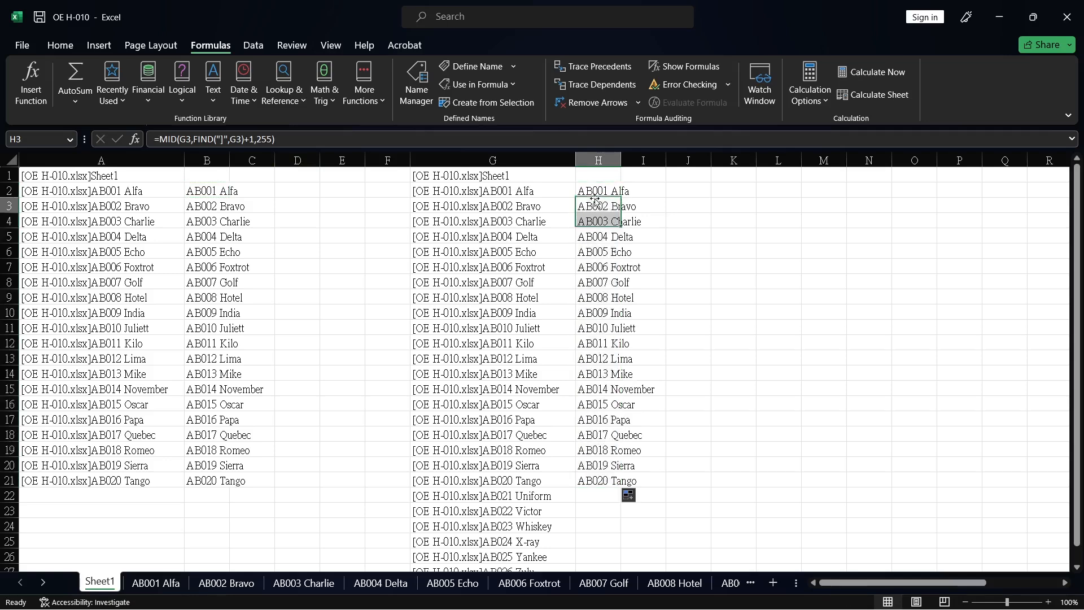
# - Inspect the MID formula in cell H3 without changing it
pyautogui.click(257, 138)
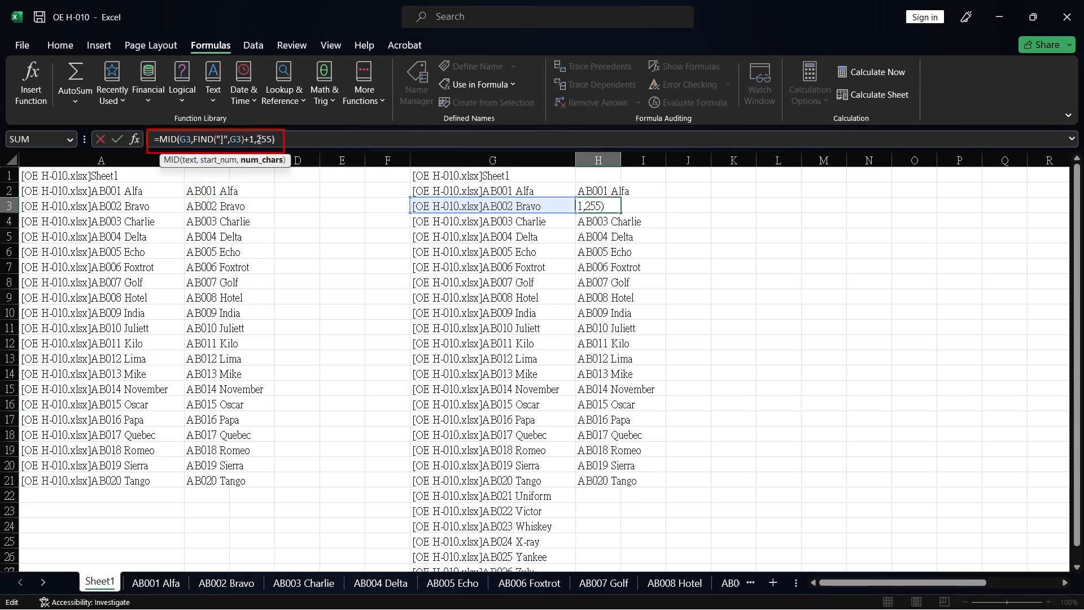
pyautogui.press('Escape')
pyautogui.click(335, 235)
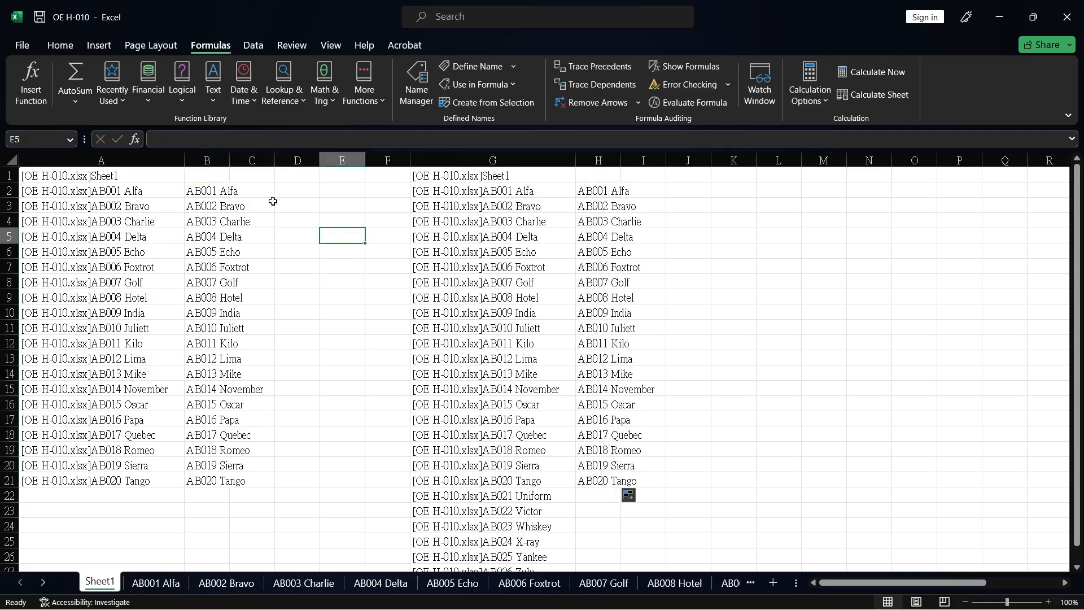
# - Enter the header MID in cell B1 above the extracted sheet names
pyautogui.click(215, 178)
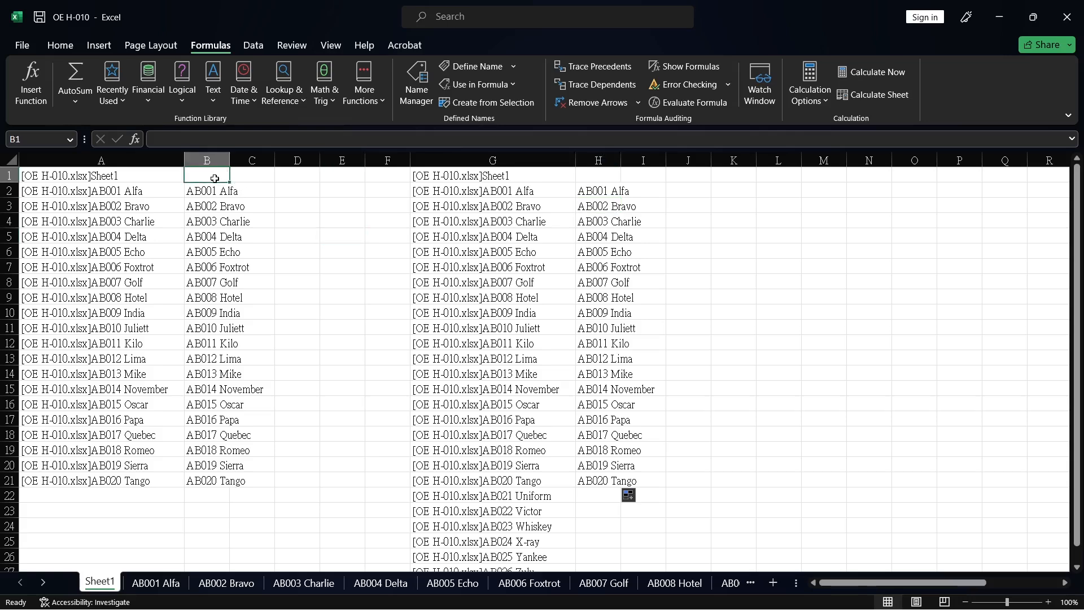
pyautogui.write('MID')
pyautogui.press('Return')
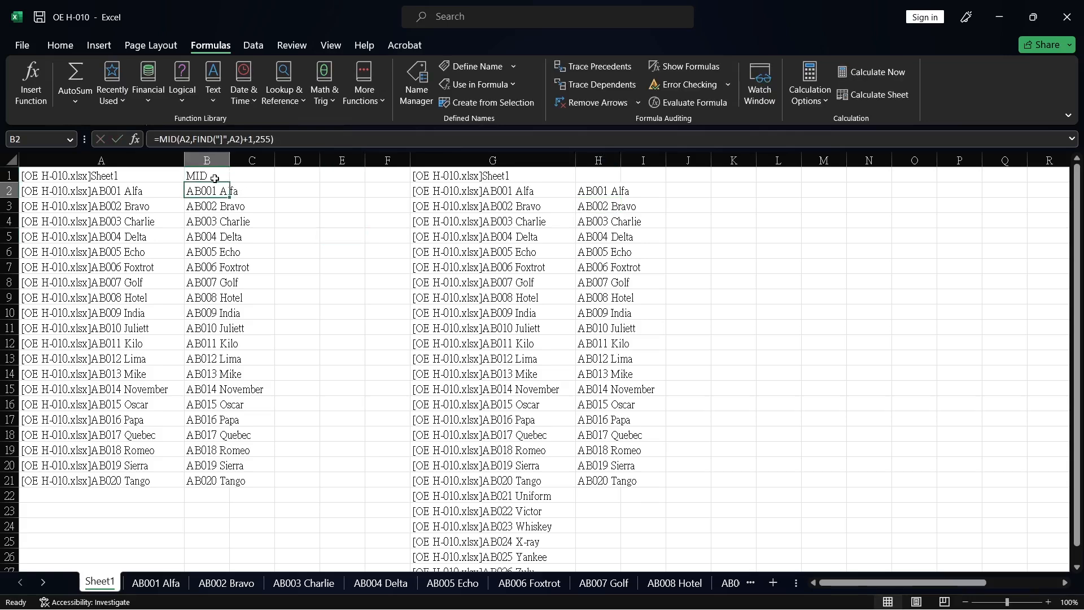
# - Enter the formula =RIGHT(A2, LEN(A2)-FIND("]",A2)) in cell C2 to extract the sheet name
pyautogui.click(251, 190)
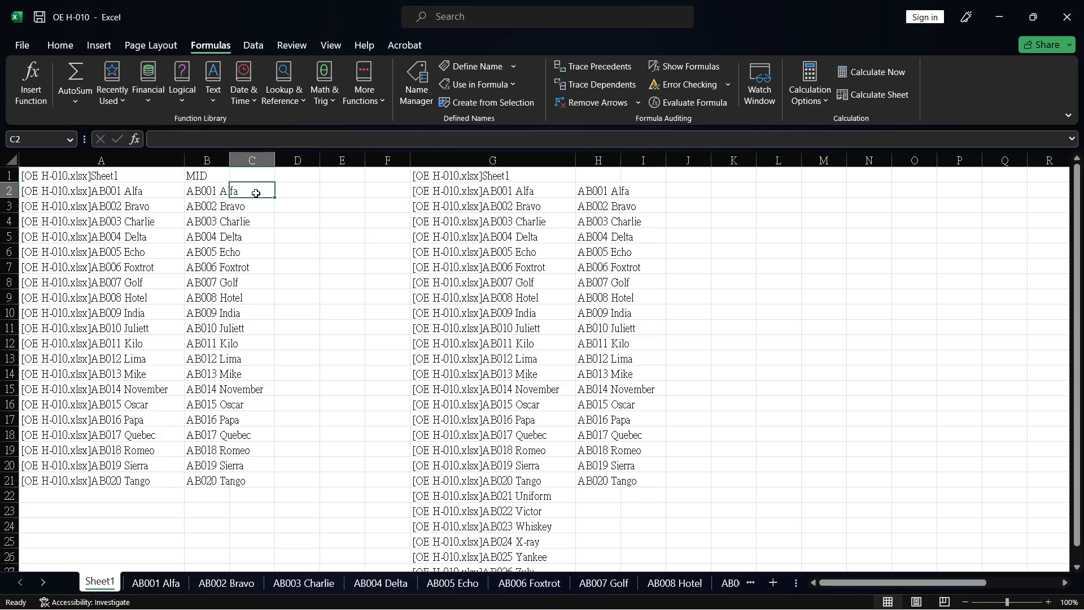
pyautogui.write('=ri')
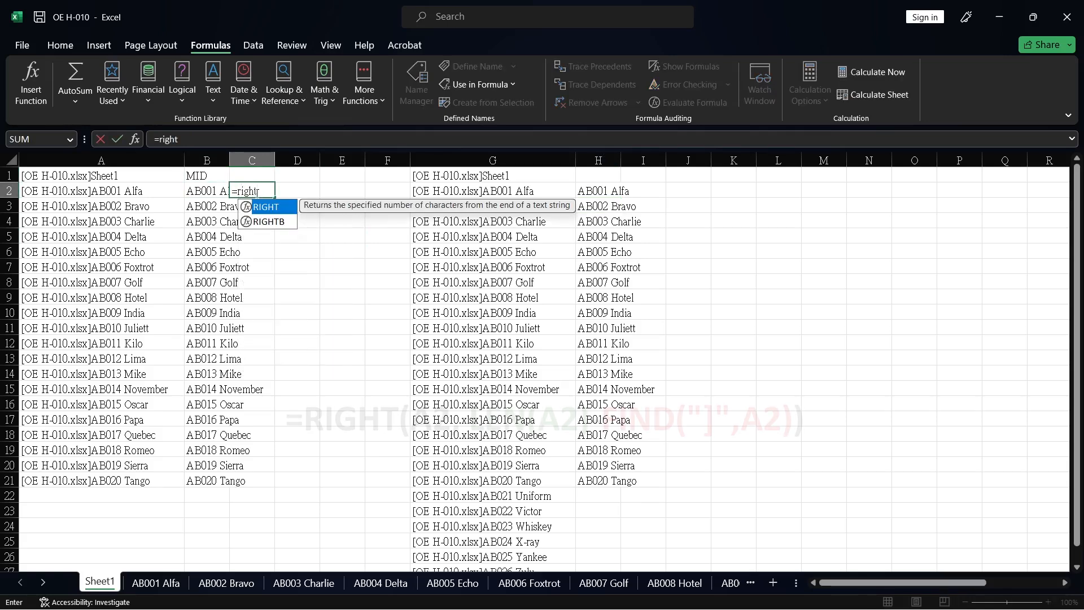
pyautogui.write('ght')
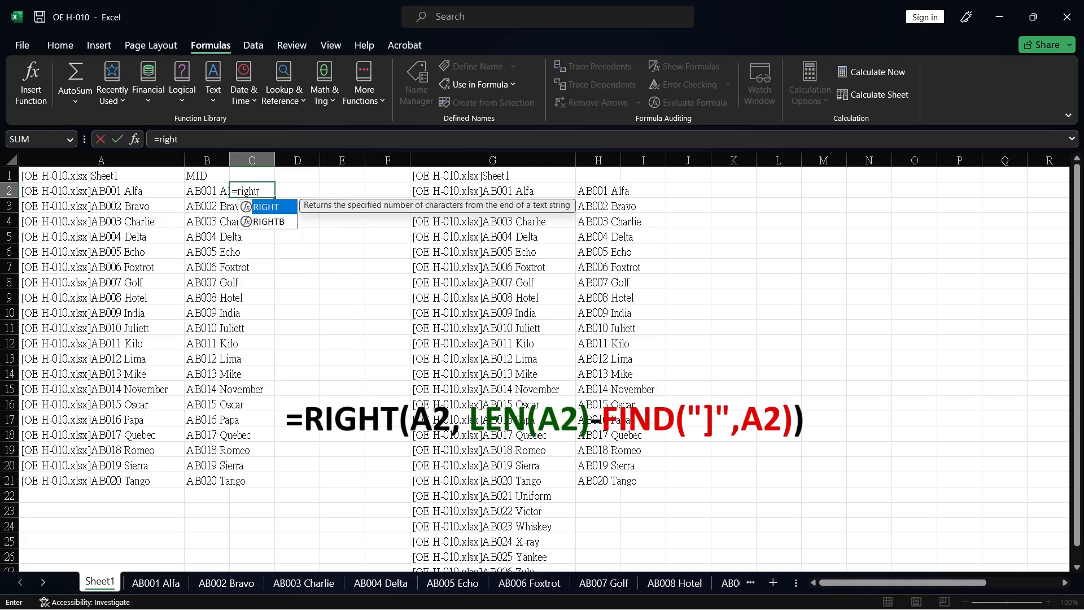
pyautogui.write('(')
pyautogui.click(141, 190)
pyautogui.write(',')
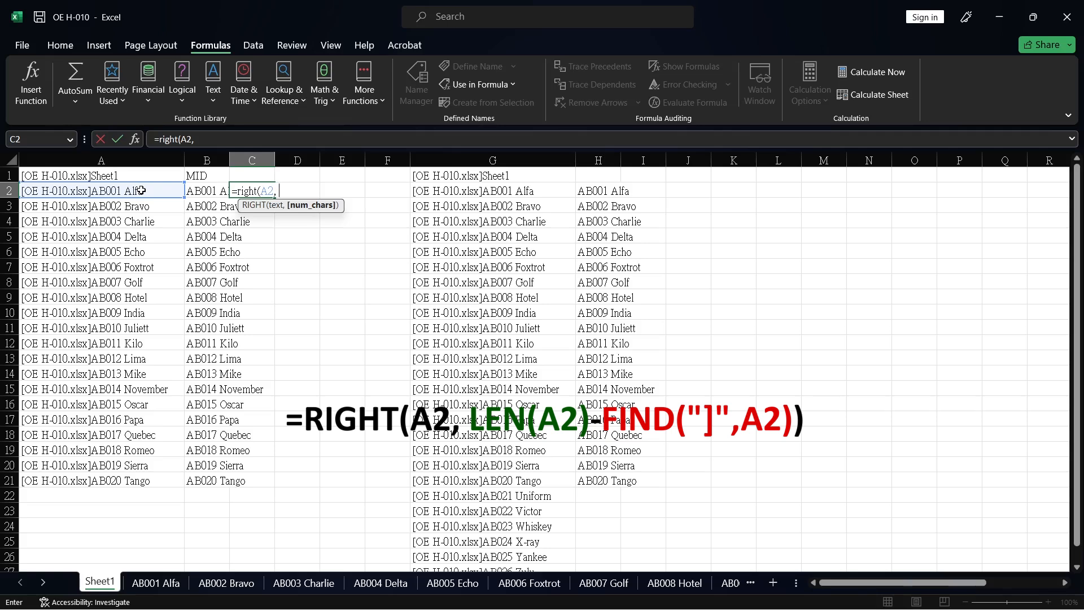
pyautogui.write(' len(')
pyautogui.click(131, 190)
pyautogui.write(')')
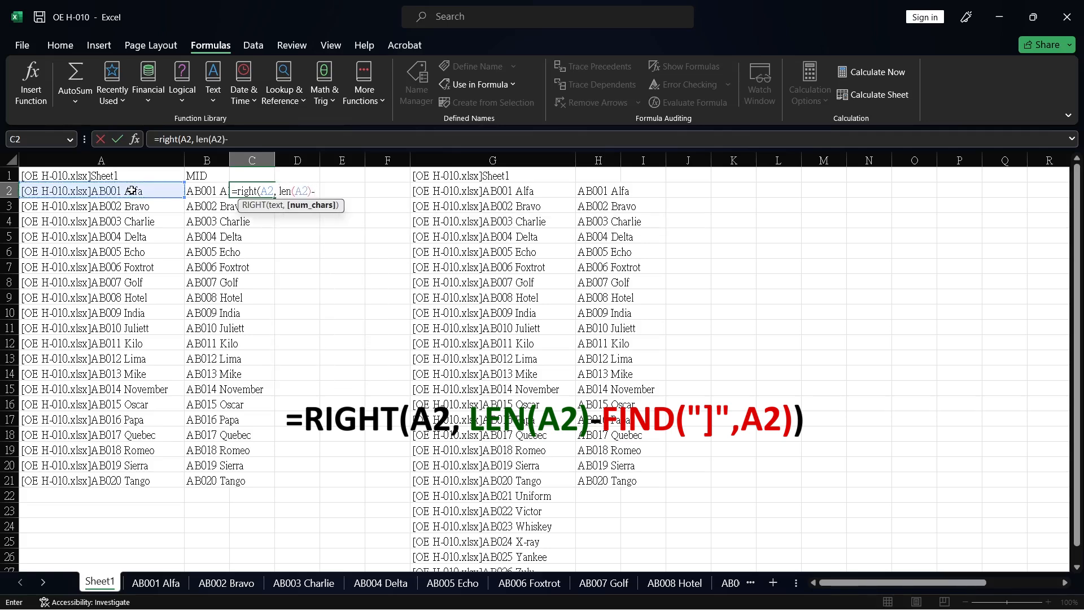
pyautogui.write('-find(')
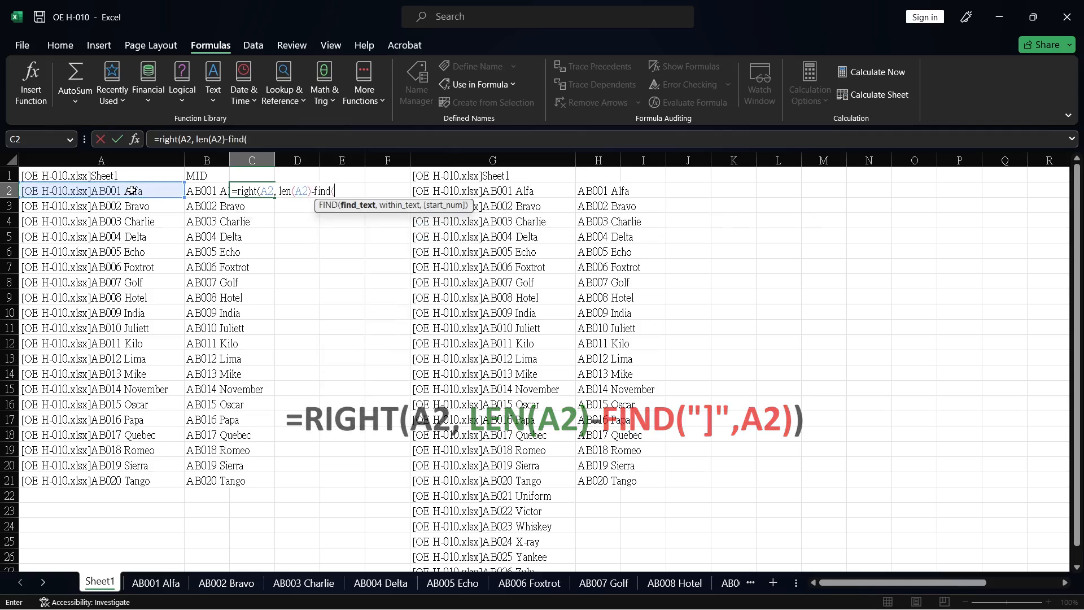
pyautogui.write('"]",')
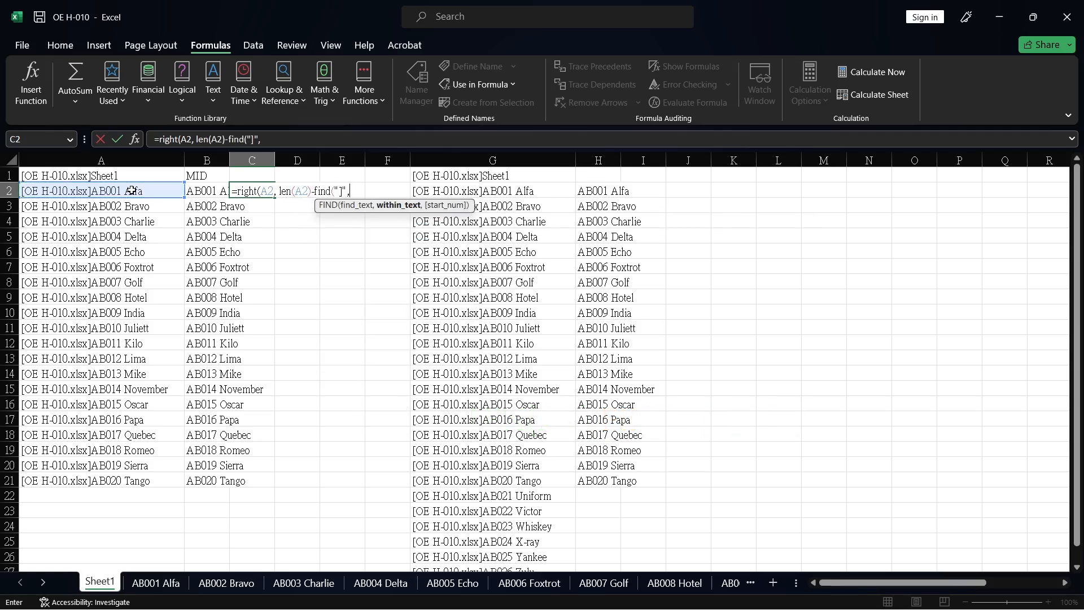
pyautogui.click(99, 191)
pyautogui.write(')')
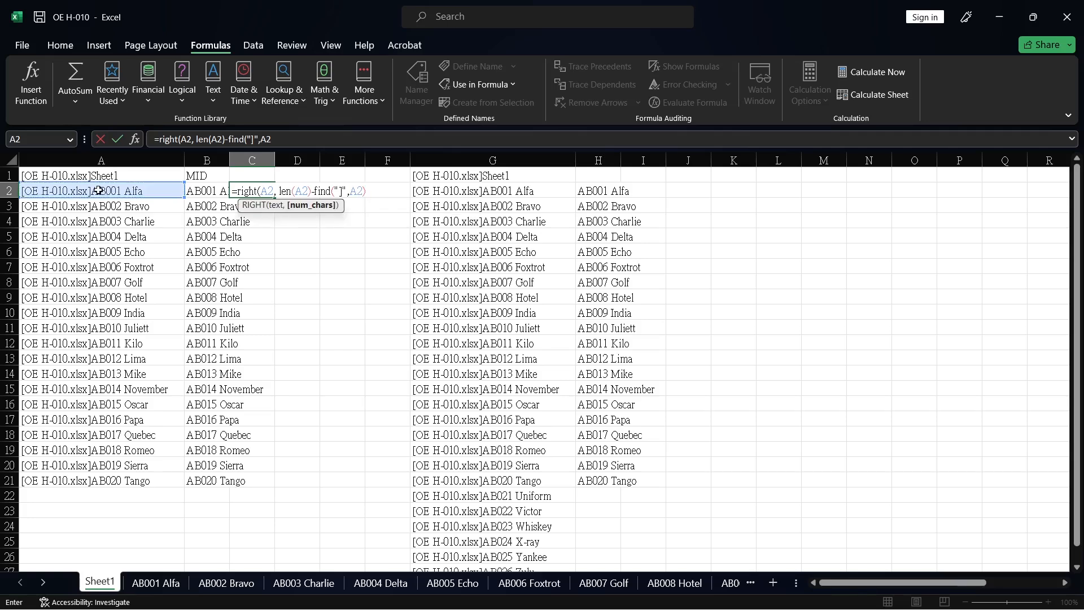
pyautogui.write(')')
pyautogui.press('Return')
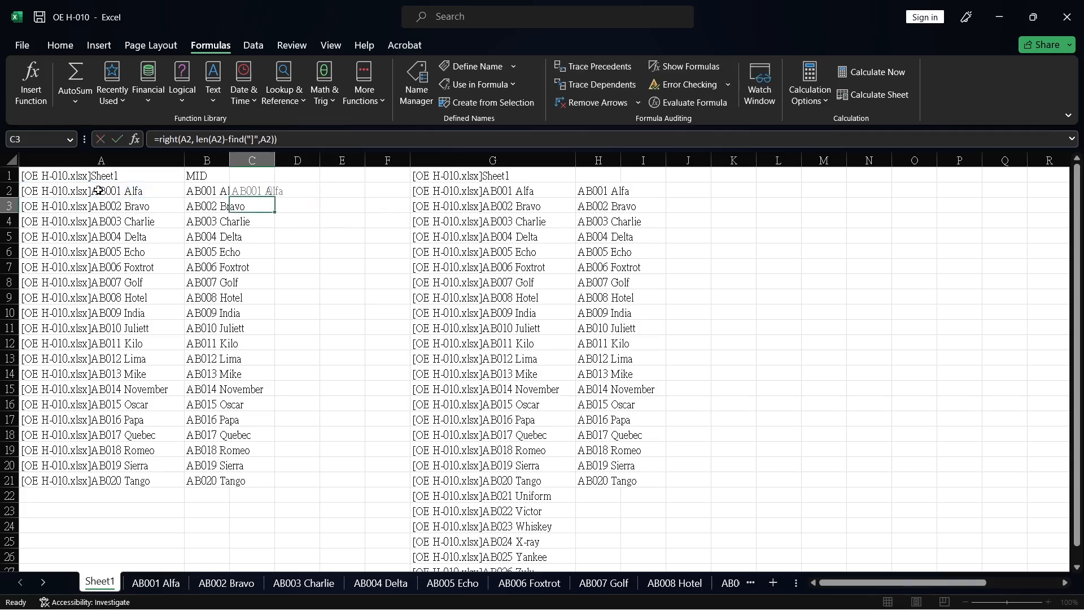
# - Fill the RIGHT formula from cell C2 down to C21
pyautogui.click(237, 191)
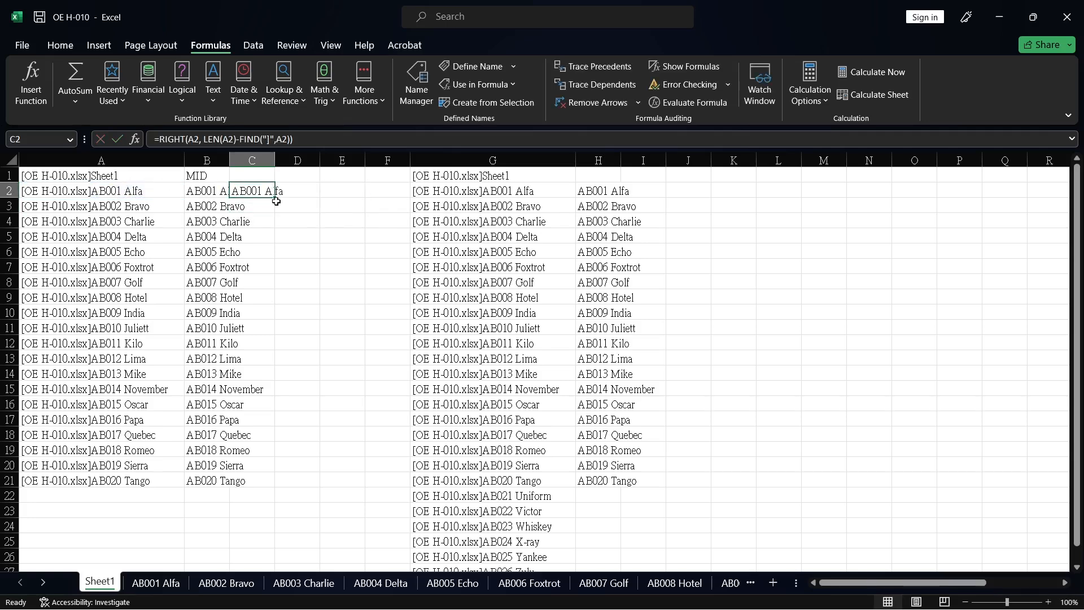
pyautogui.doubleClick(274, 198)
pyautogui.click(319, 229)
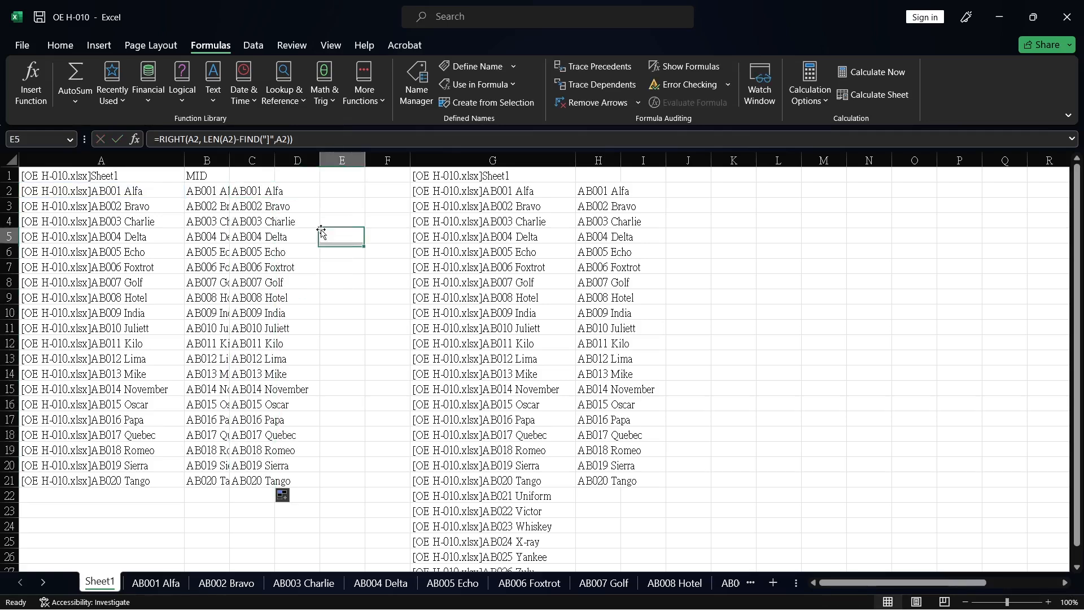
# - Enter the column headers RIGHT in cell C1 and REPLACE in cell D1
pyautogui.click(259, 177)
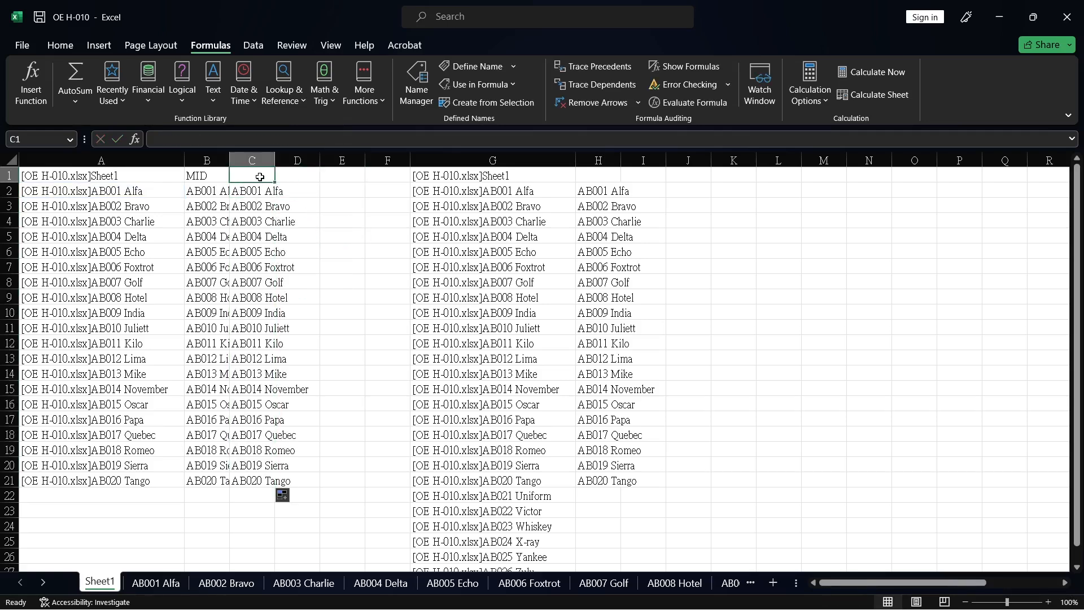
pyautogui.write('RIGHT')
pyautogui.click(386, 222)
pyautogui.click(310, 177)
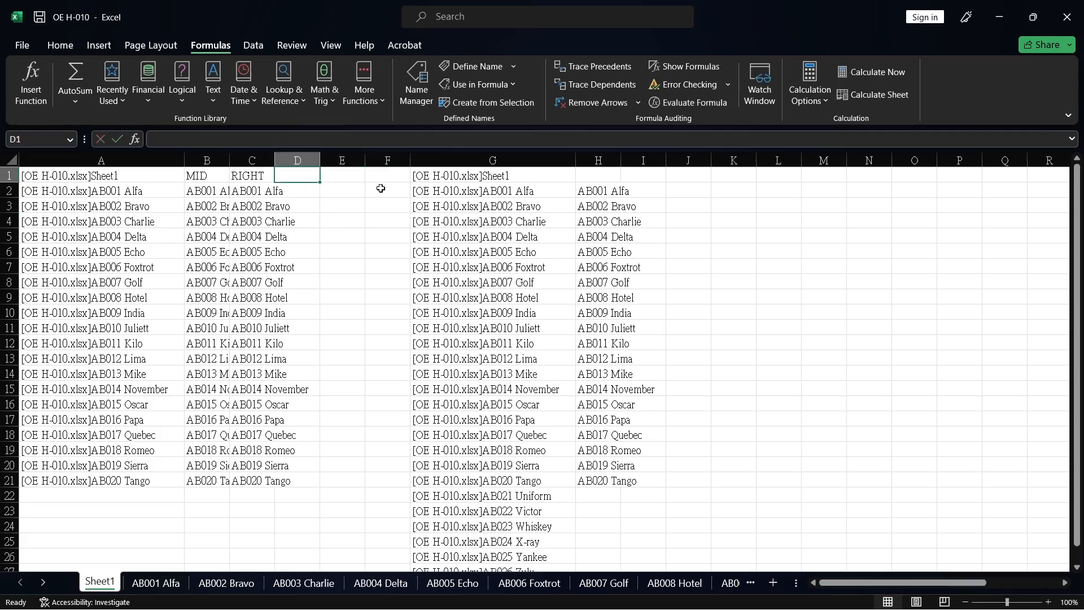
pyautogui.write('REPLACE')
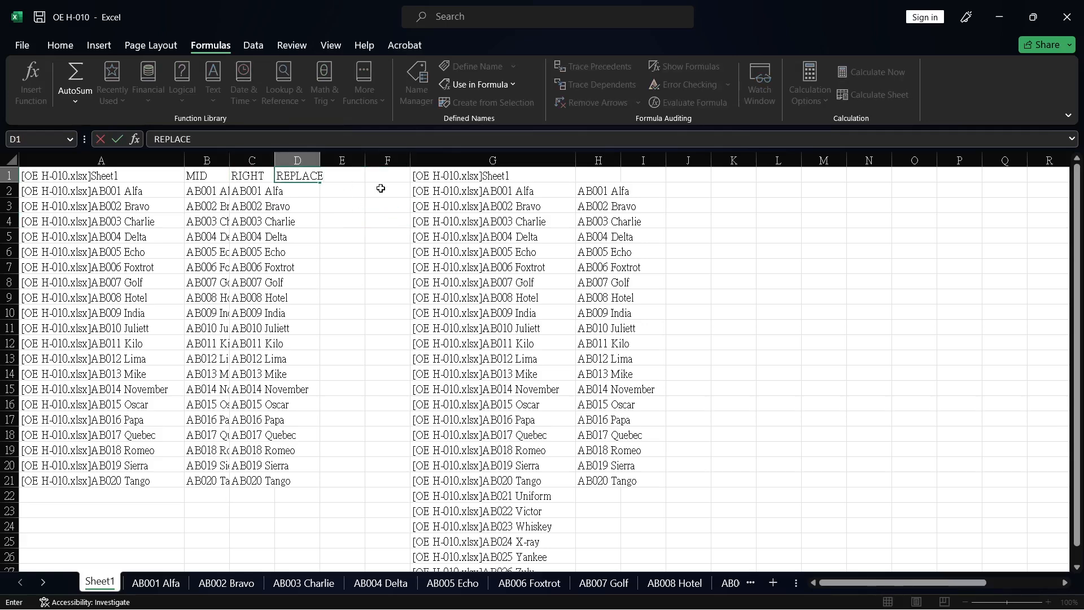
pyautogui.click(346, 220)
# - Enter the formula =REPLACE(A2,1,FIND("]",A2),"") in cell D2 to strip the file name
pyautogui.click(299, 187)
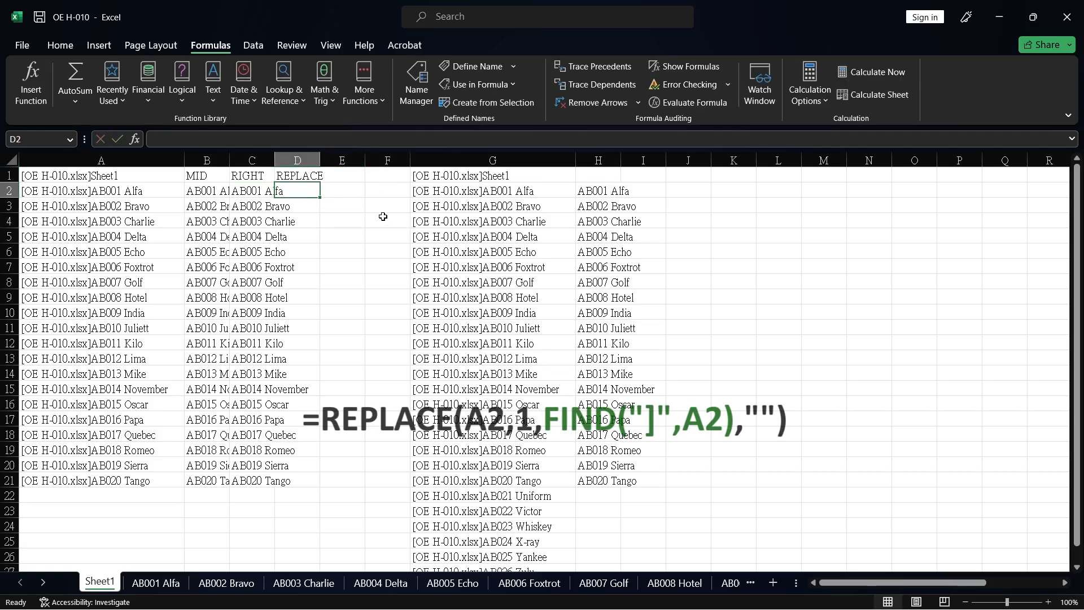
pyautogui.click(201, 141)
pyautogui.write('=r')
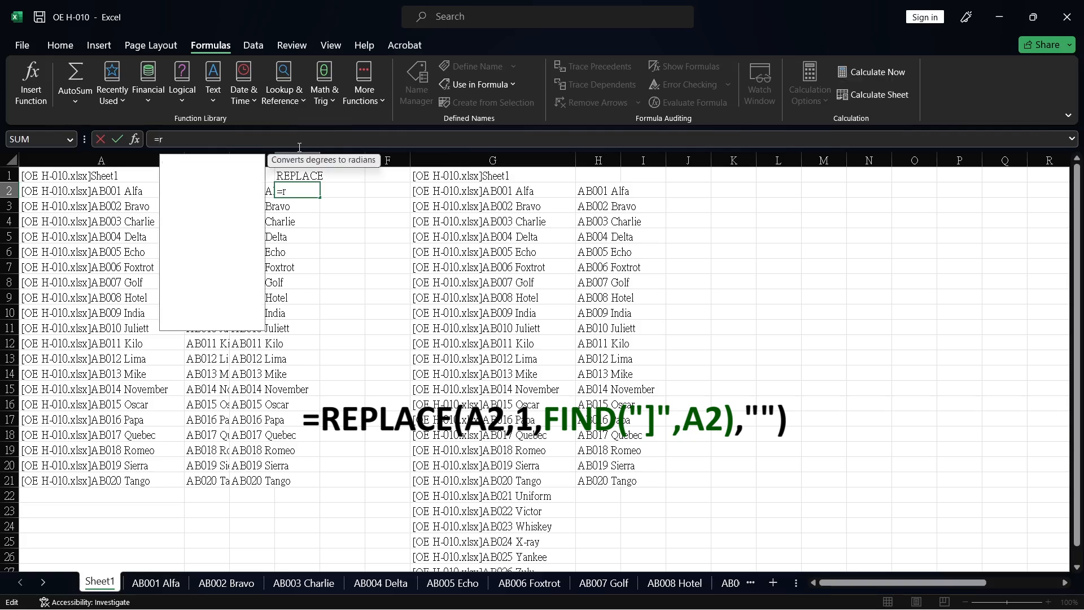
pyautogui.write('eplace(')
pyautogui.click(121, 191)
pyautogui.write(',1,Find("]",')
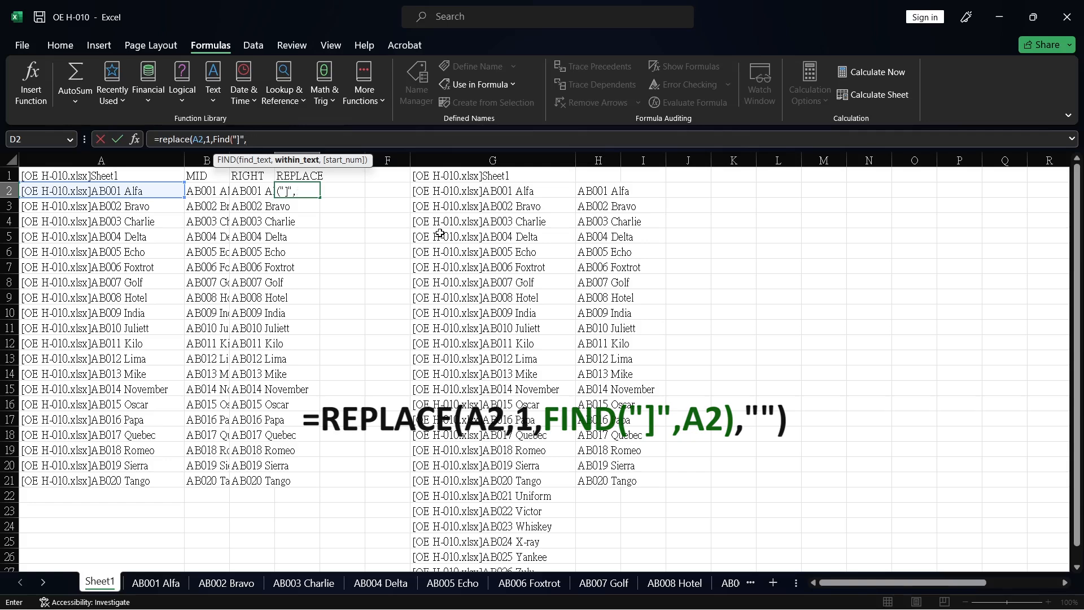
pyautogui.write('a2')
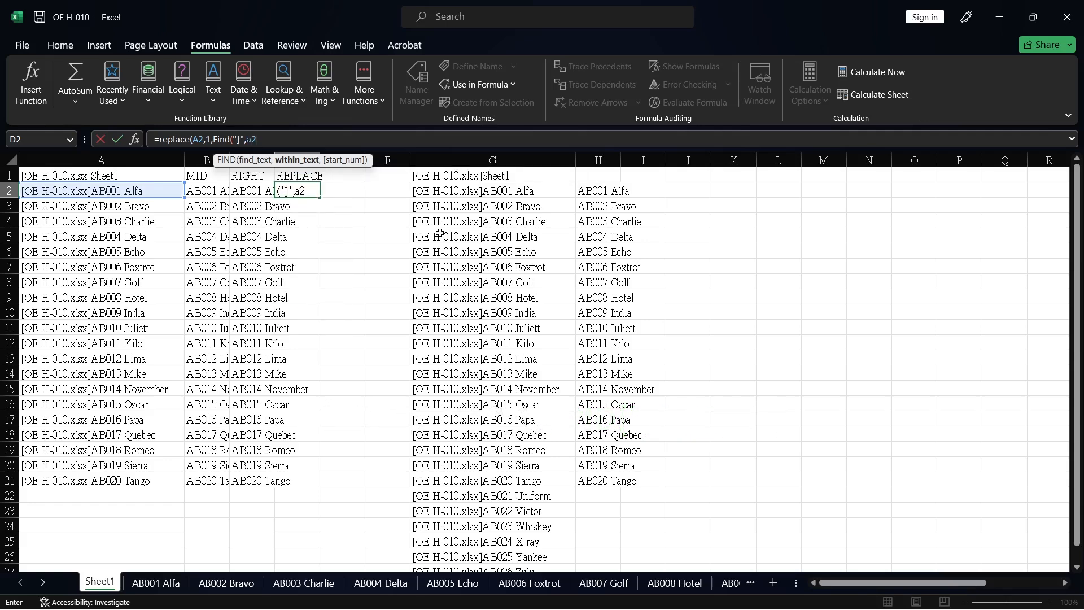
pyautogui.write(')')
pyautogui.write(',""(')
pyautogui.write(')')
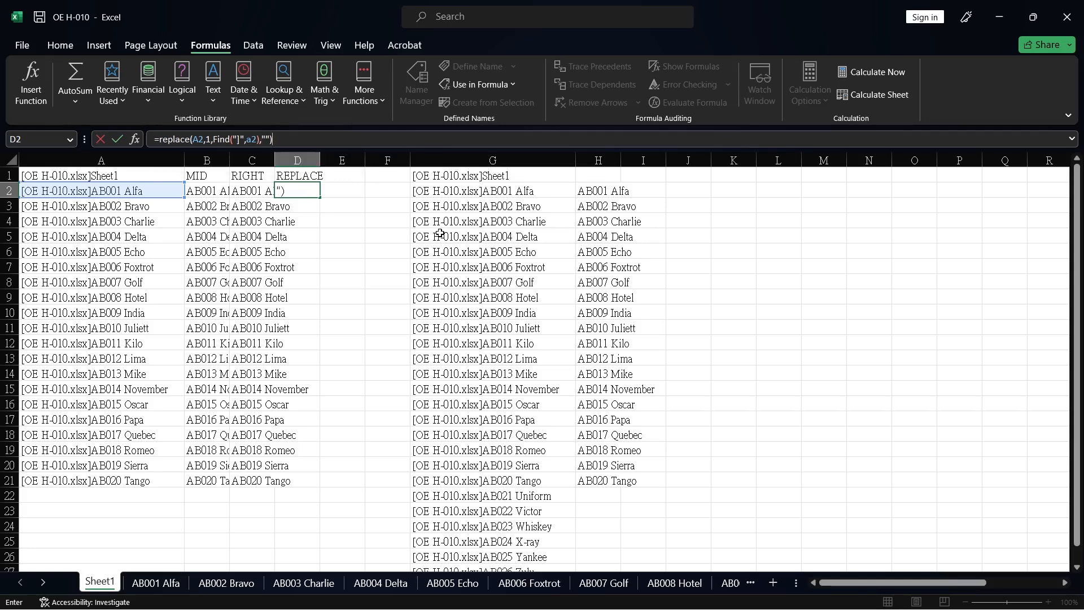
pyautogui.press('Return')
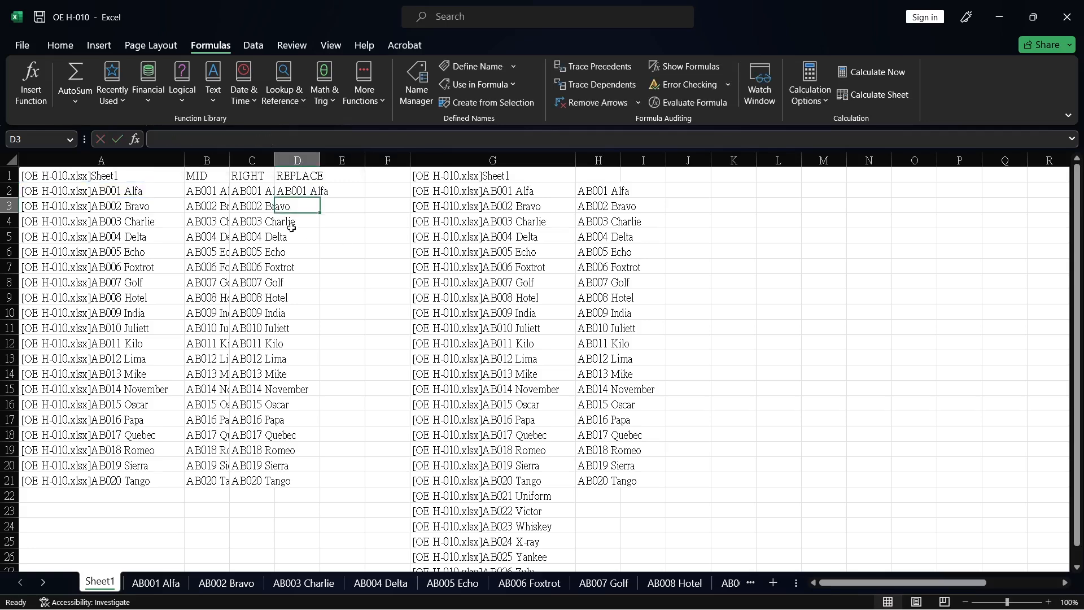
# - Fill the REPLACE formula from cell D2 down to D21
pyautogui.click(313, 190)
pyautogui.doubleClick(320, 197)
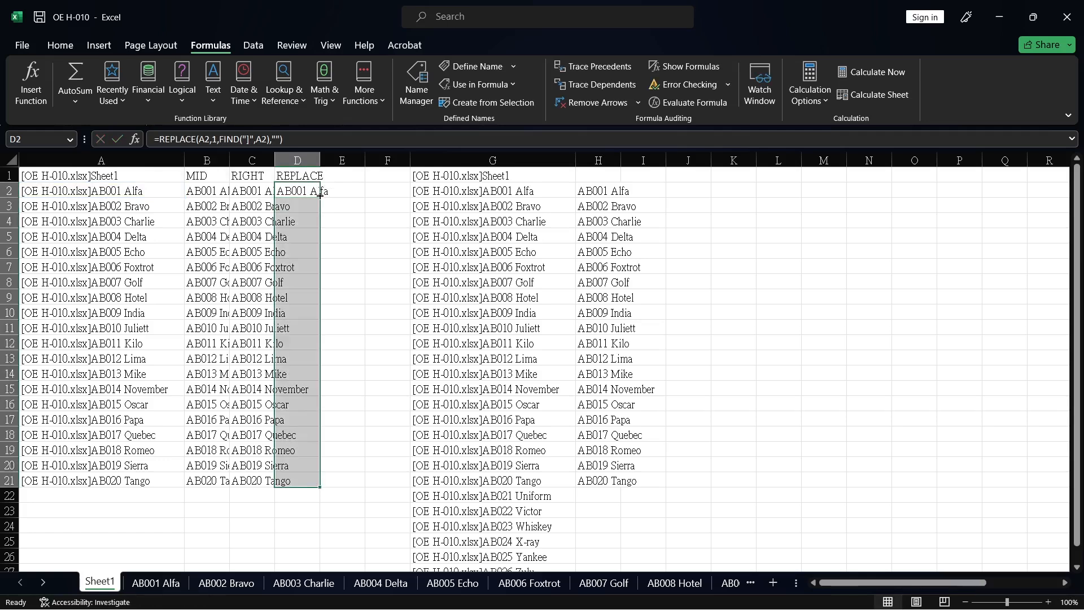
pyautogui.click(351, 282)
# - Copy the RIGHT and REPLACE formulas from C2:D2 into I2:J2, beside the transposed sheet list
pyautogui.click(252, 188)
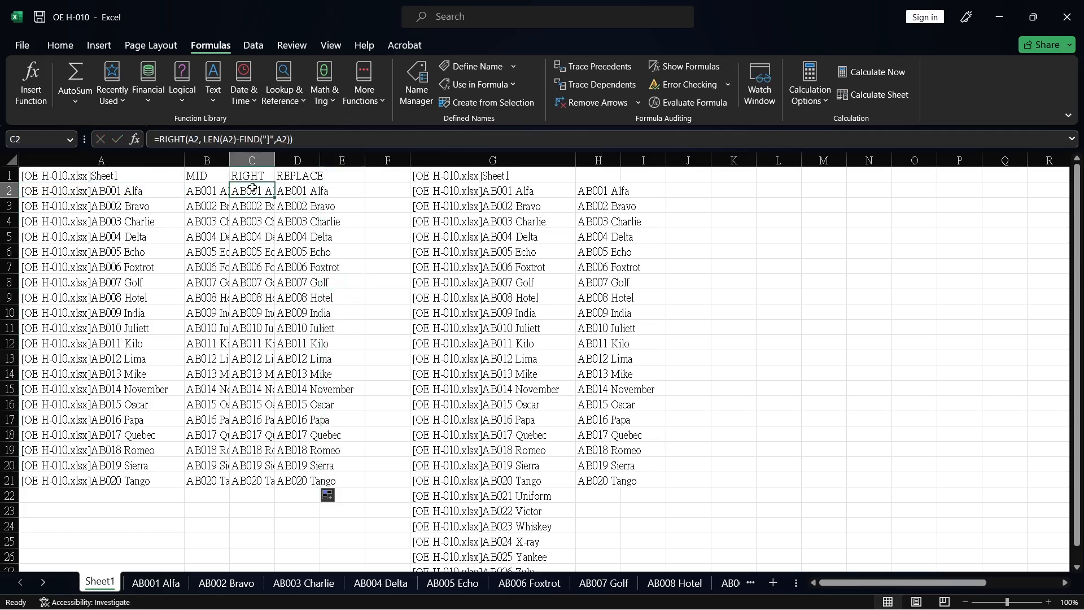
pyautogui.keyDown('shift'); pyautogui.click(294, 194); pyautogui.keyUp('shift')
pyautogui.hotkey('ctrl', 'c')
pyautogui.click(649, 192)
pyautogui.hotkey('ctrl', 'v')
pyautogui.click(646, 191)
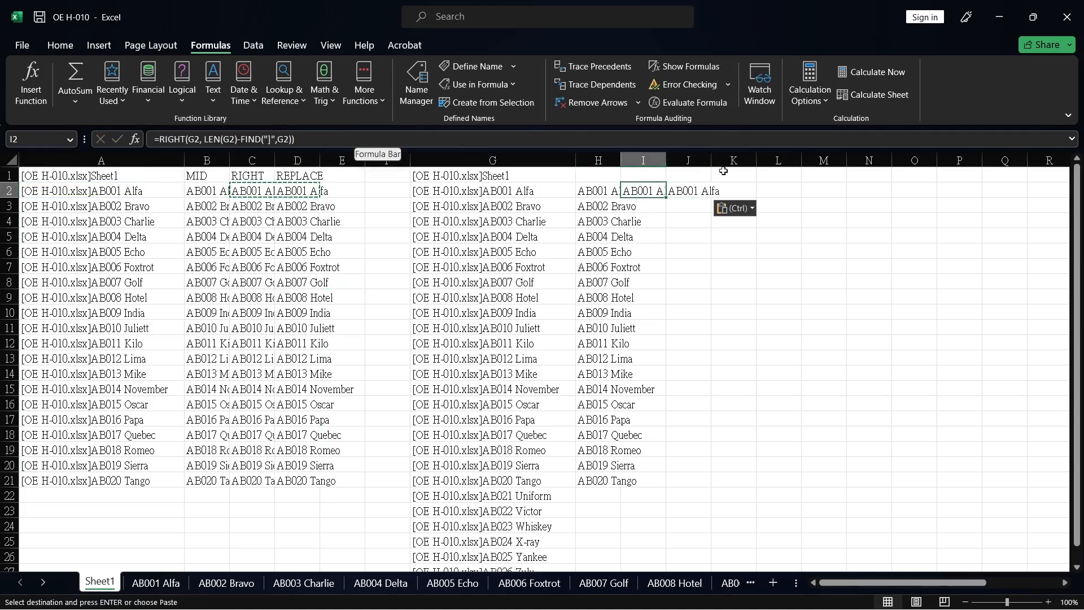
# - Fill the RIGHT and REPLACE formulas from I2:J2 down to row 21
pyautogui.click(689, 191)
pyautogui.moveTo(645, 192); pyautogui.dragTo(719, 485)
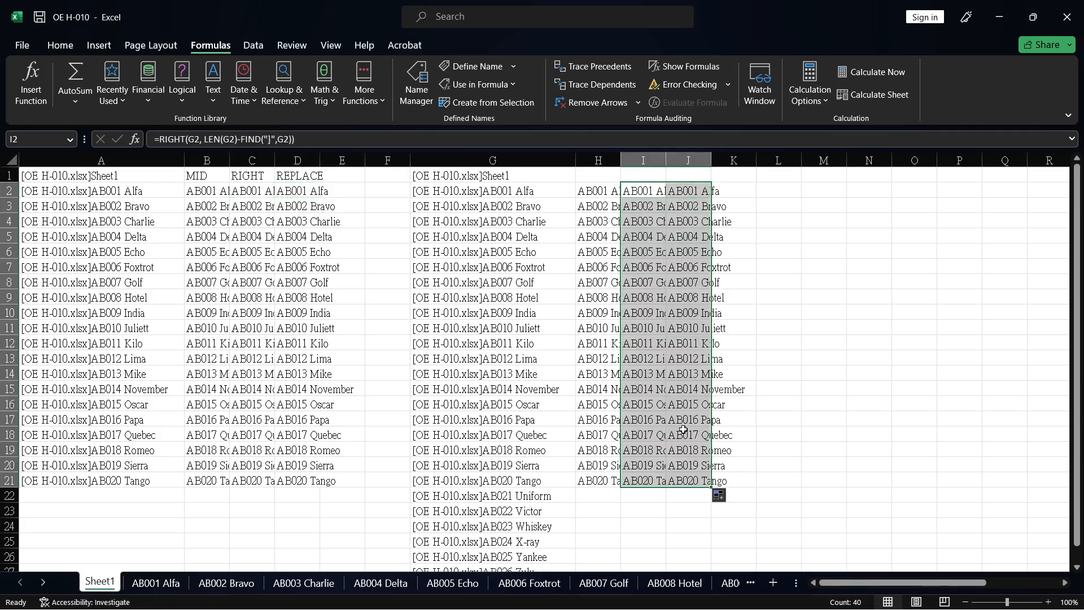
pyautogui.click(616, 404)
# - Copy the MID formula text from cell B2 and paste it into the open Notepad window
pyautogui.click(246, 189)
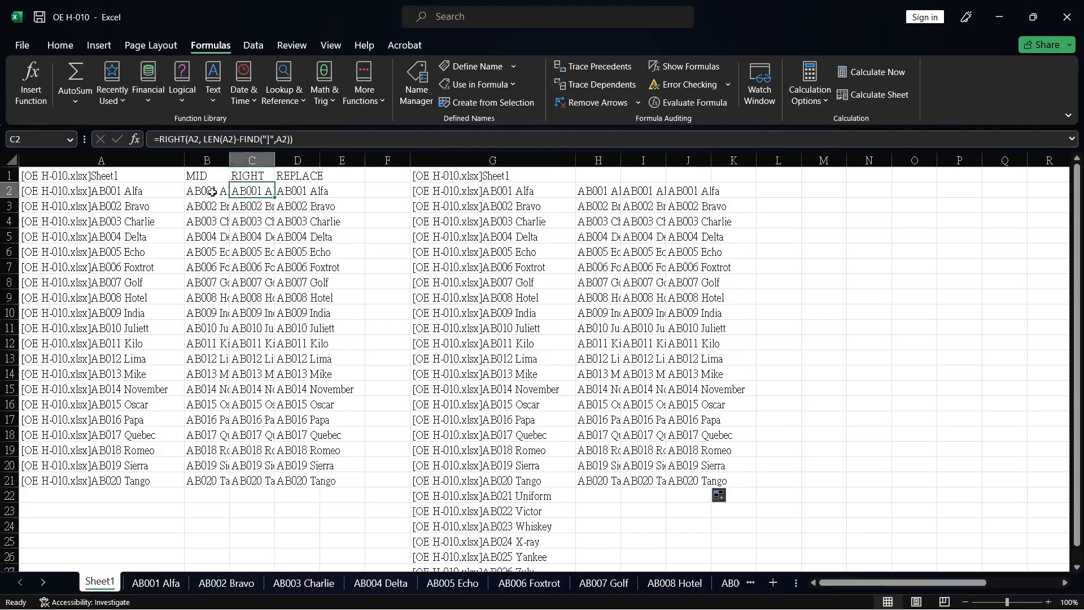
pyautogui.click(212, 192)
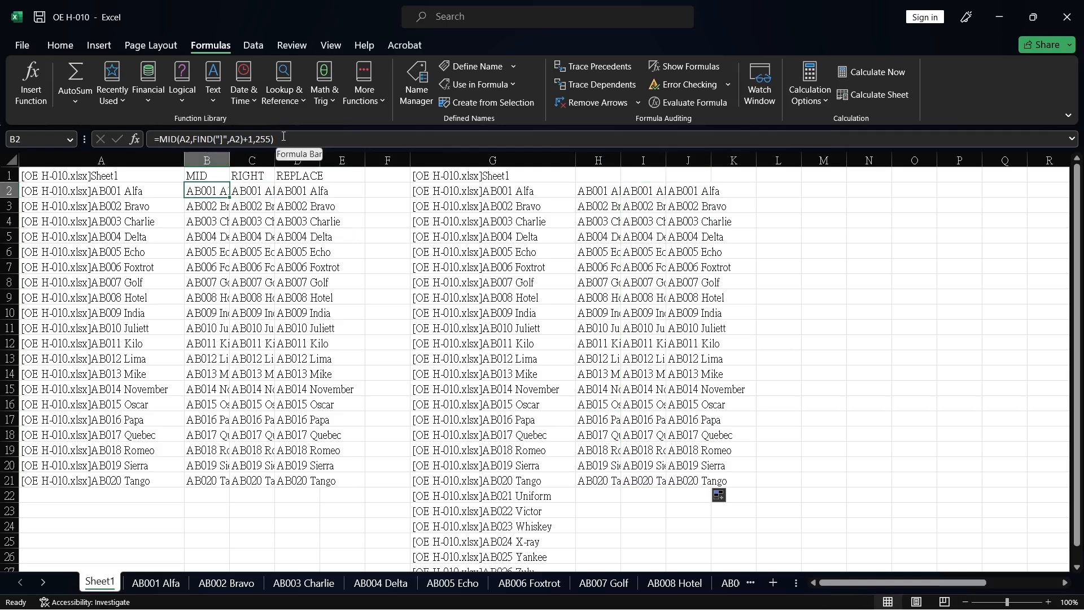
pyautogui.moveTo(283, 136); pyautogui.dragTo(70, 141)
pyautogui.hotkey('ctrl', 'c')
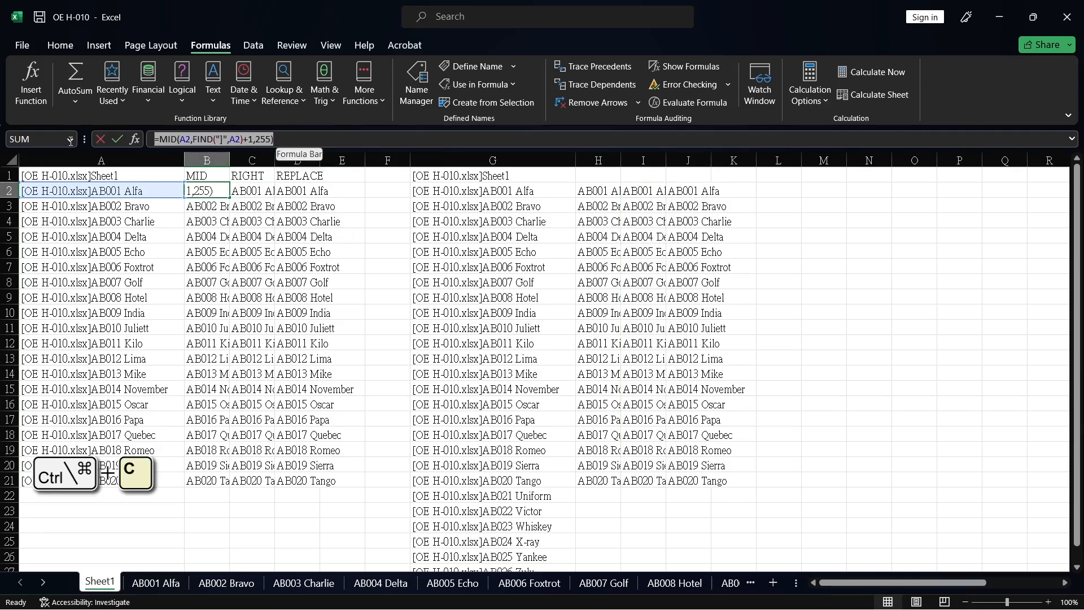
pyautogui.press('Escape')
pyautogui.hotkey('alt', 'Tab')
pyautogui.hotkey('ctrl', 'v')
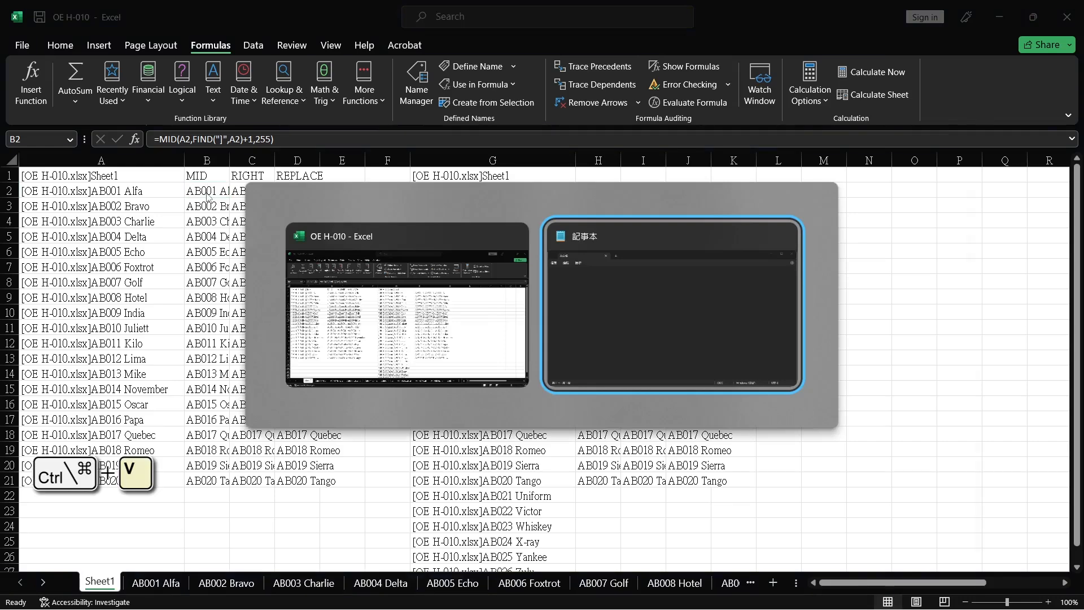
pyautogui.hotkey('ctrl', 'v')
# - In the Notepad copy of the MID formula, replace the first A2 reference with get.workbook(1)
pyautogui.moveTo(204, 205); pyautogui.dragTo(193, 203)
pyautogui.press('BackSpace')
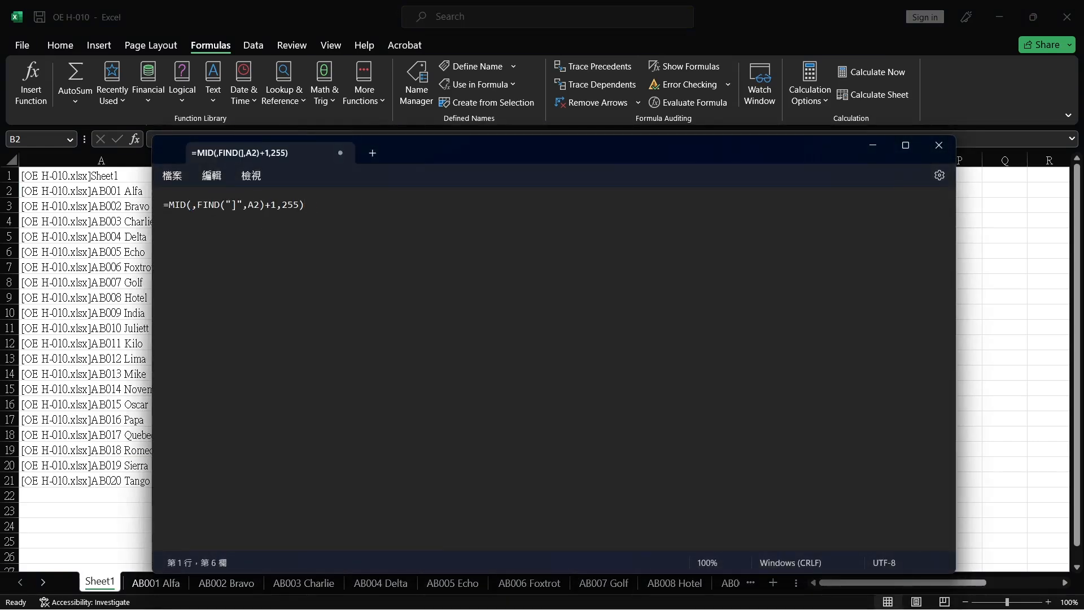
pyautogui.write('get.wo')
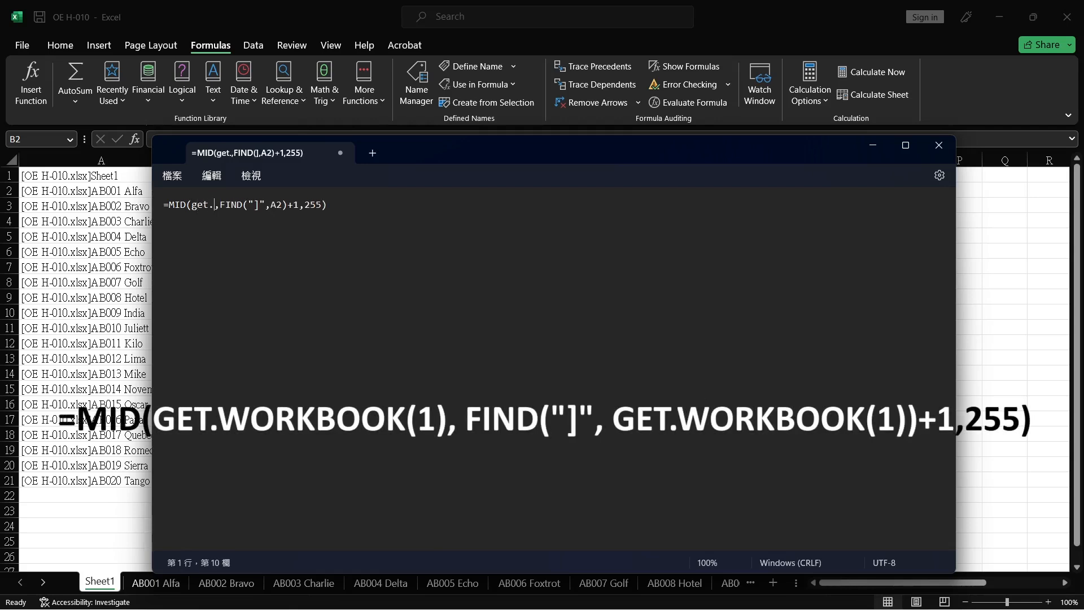
pyautogui.write('rkboo')
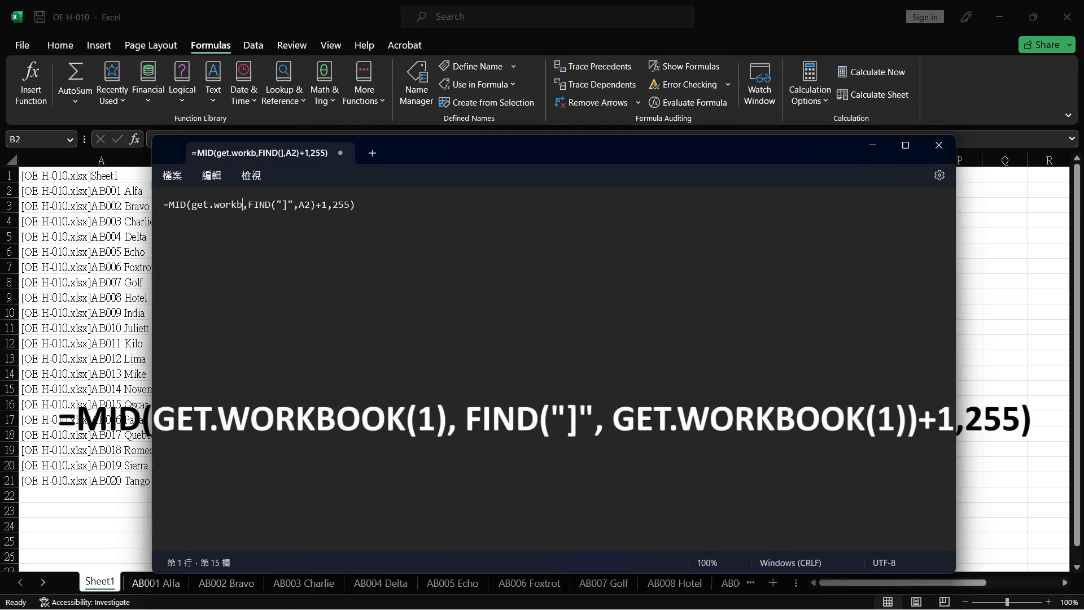
pyautogui.write('k(1)')
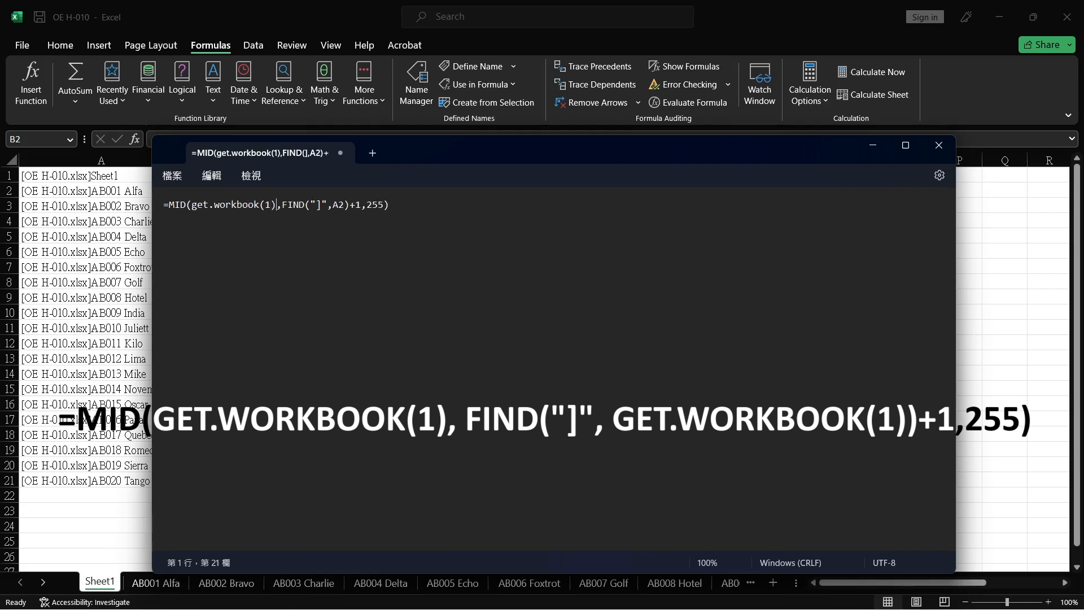
# - Replace the remaining A2 reference inside FIND with a copy of get.workbook(1), and copy the whole formula
pyautogui.keyDown('shift'); pyautogui.click(195, 206); pyautogui.keyUp('shift')
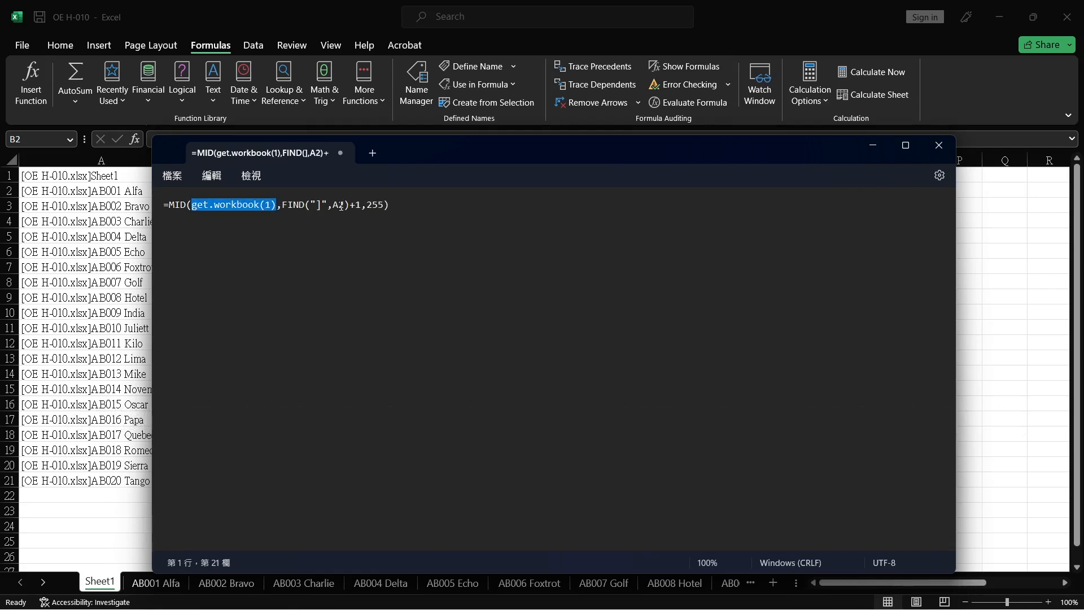
pyautogui.moveTo(333, 206); pyautogui.dragTo(341, 207)
pyautogui.hotkey('ctrl', 'v')
pyautogui.click(465, 235)
pyautogui.hotkey('ctrl', 'c')
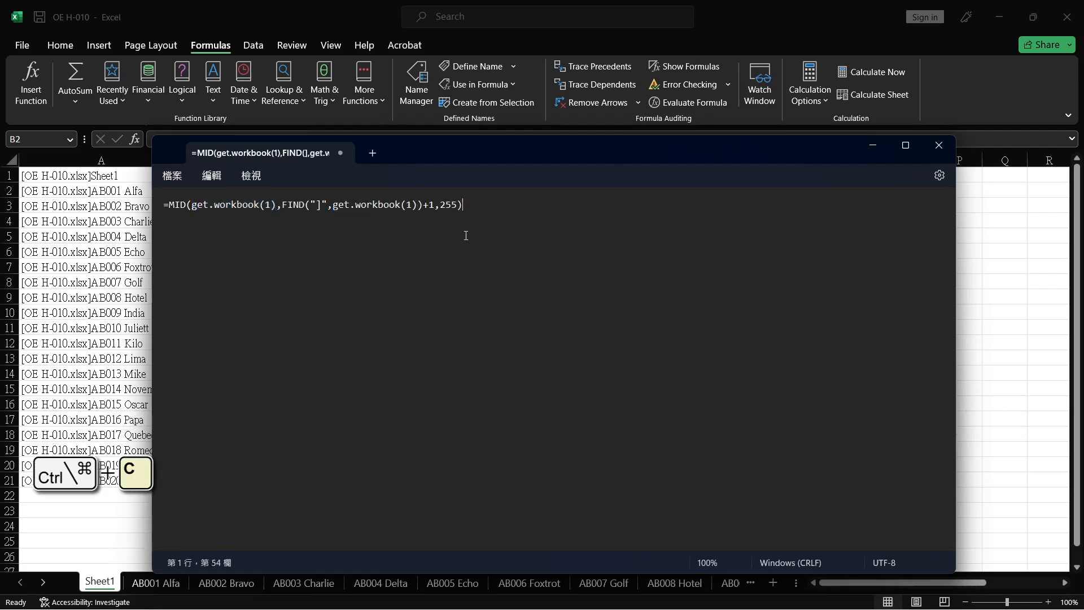
pyautogui.hotkey('ctrl', 'a')
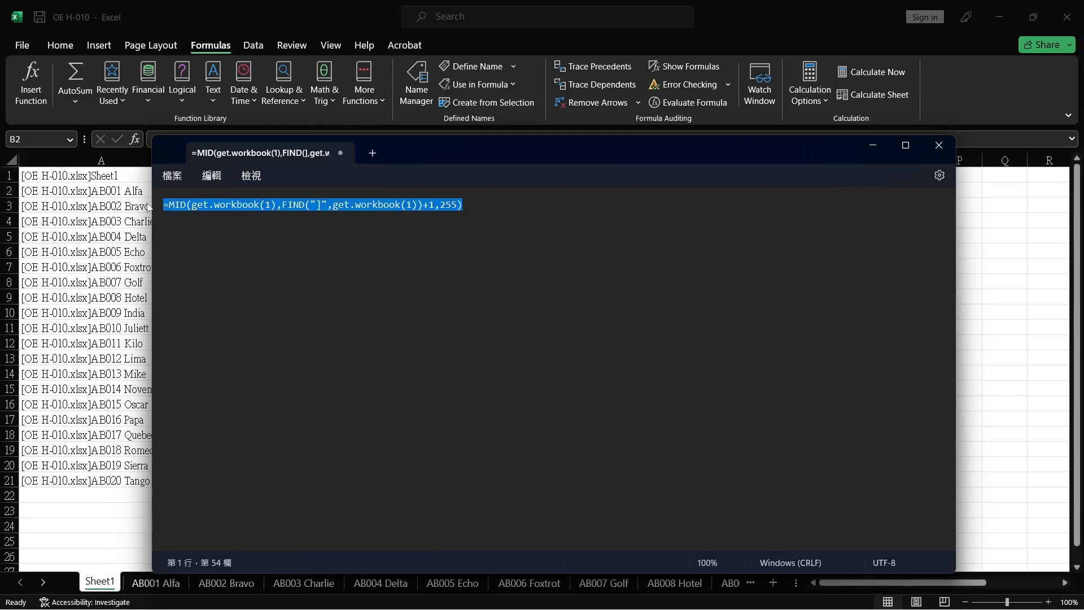
# - Back in Excel, set the SheetList name to refer to =MID(get.workbook(1),FIND("]",get.workbook(1))+1,255) and save the change
pyautogui.click(105, 238)
pyautogui.click(226, 235)
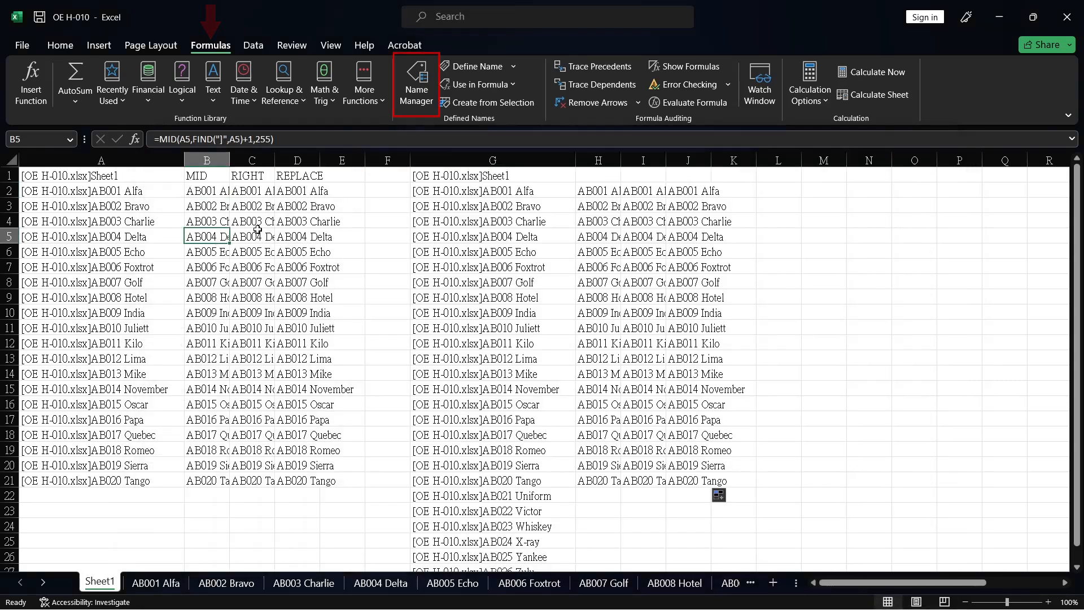
pyautogui.click(416, 84)
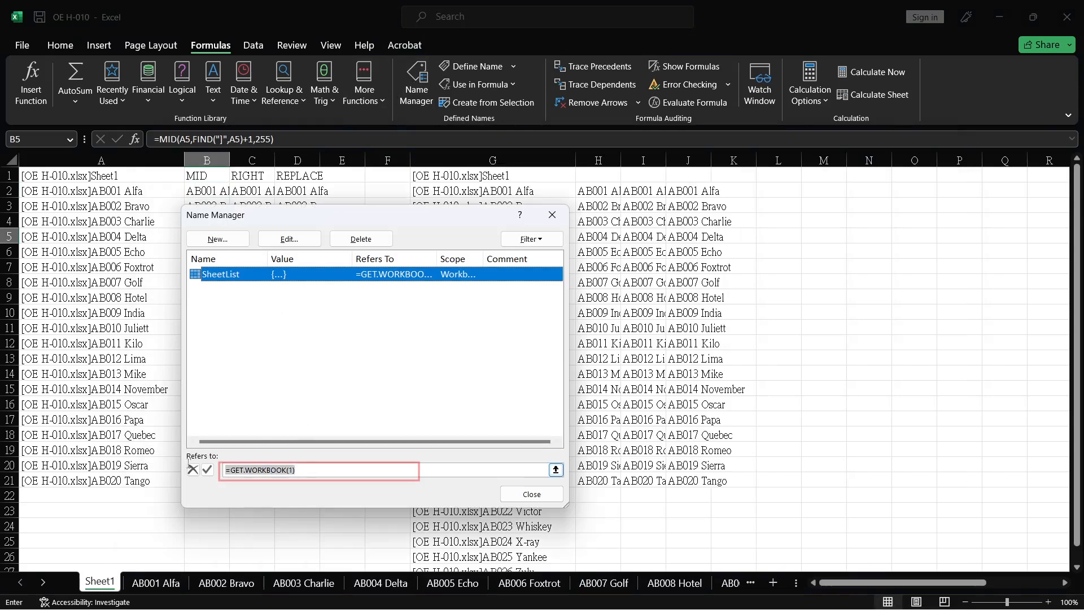
pyautogui.tripleClick(303, 470)
pyautogui.hotkey('ctrl', 'v')
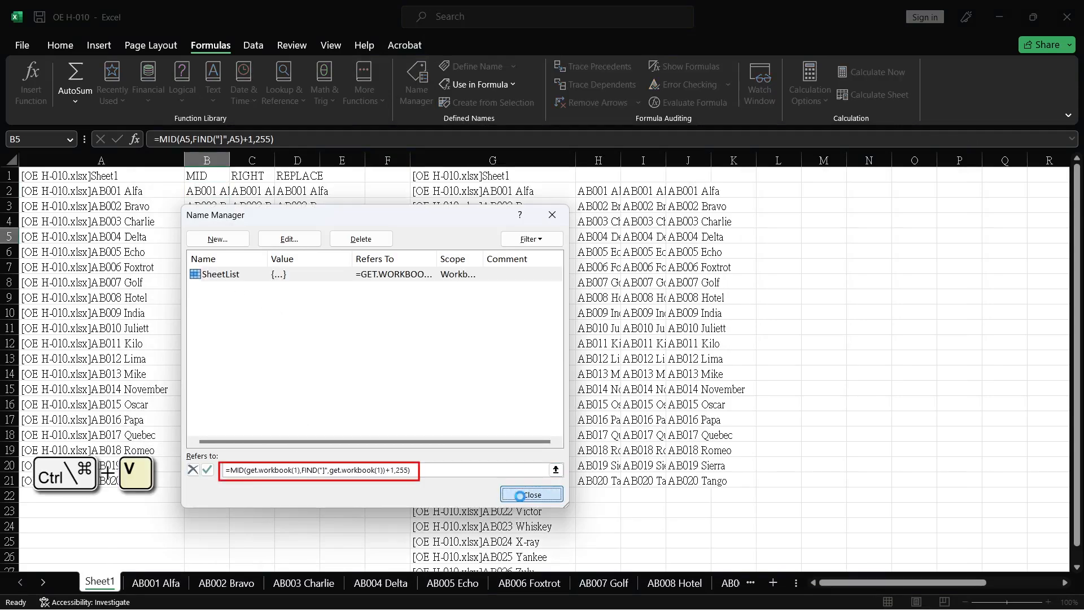
pyautogui.click(521, 499)
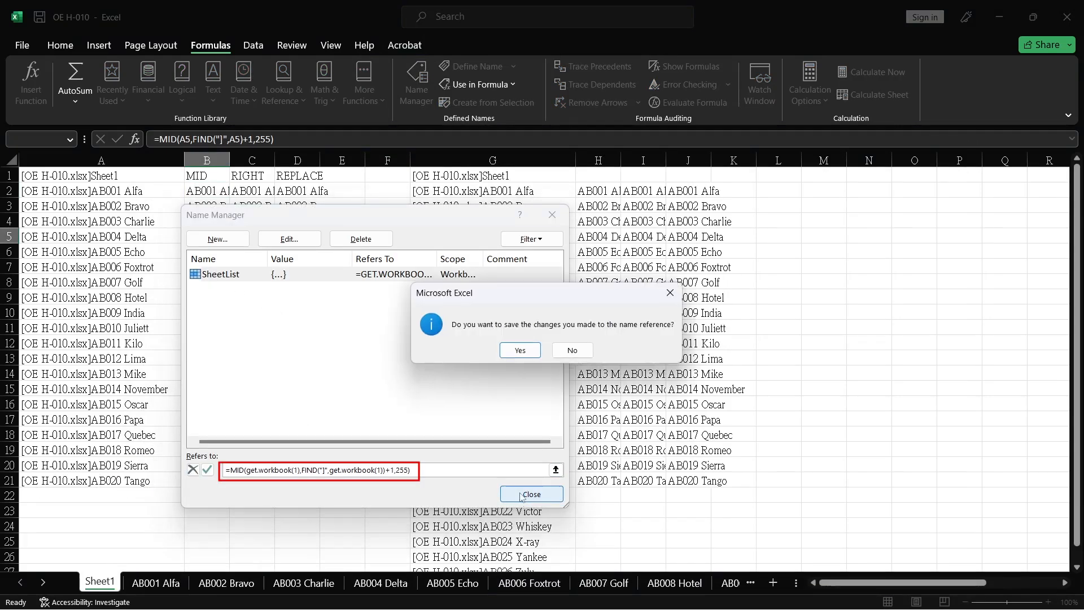
pyautogui.click(520, 350)
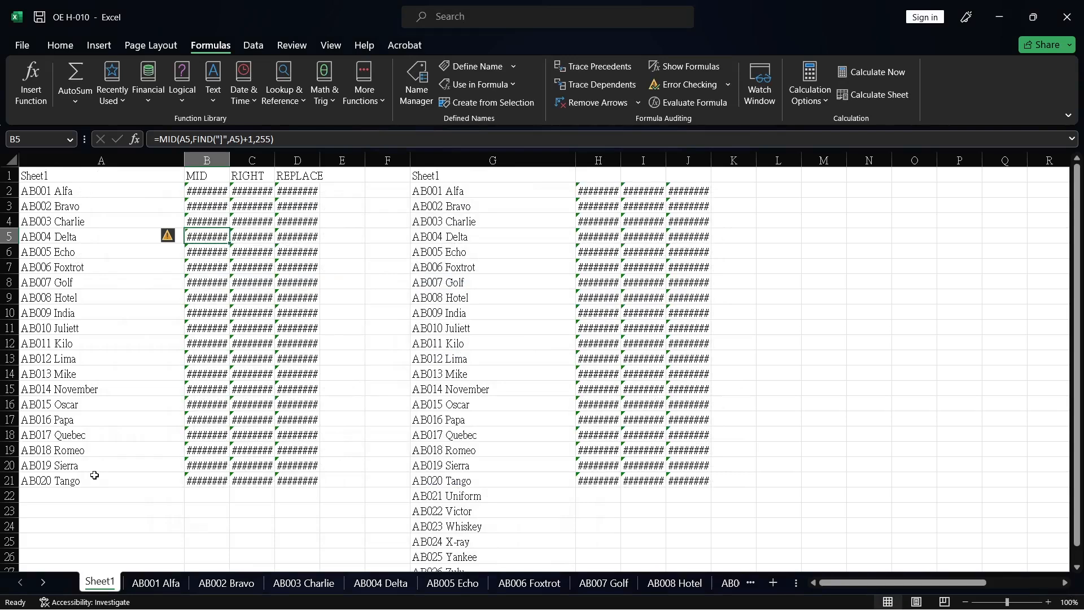
# - Clear the contents of helper columns B to D and H to J
pyautogui.click(94, 192)
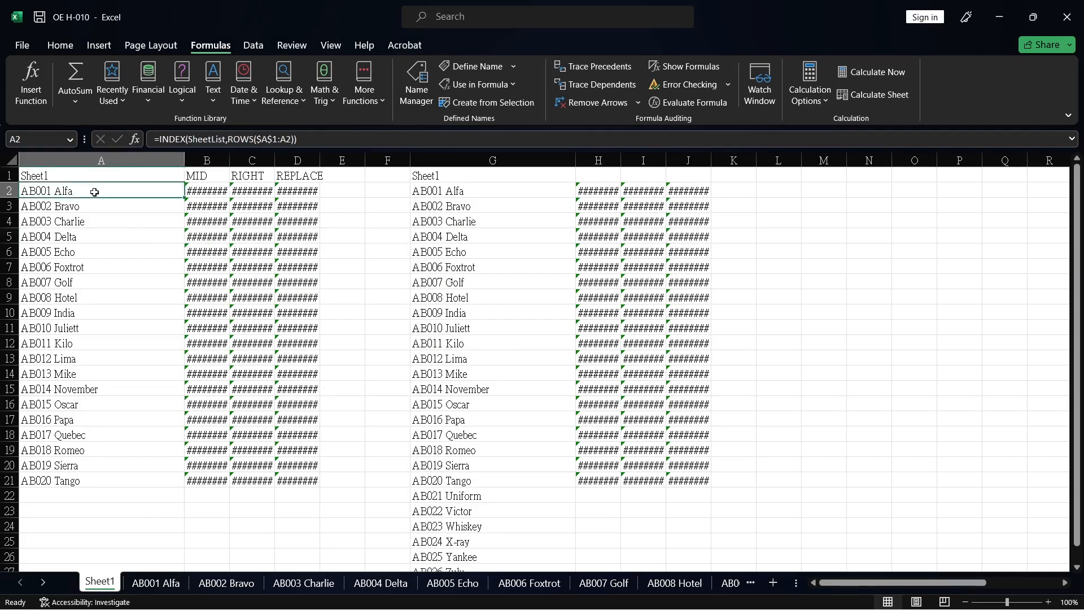
pyautogui.click(193, 191)
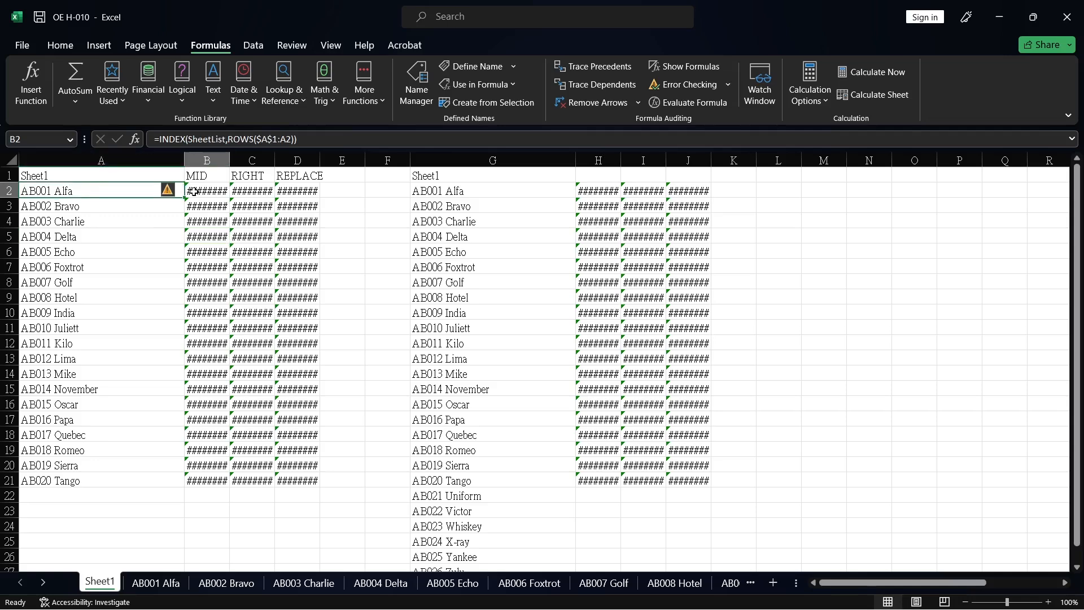
pyautogui.click(214, 160)
pyautogui.moveTo(213, 160); pyautogui.dragTo(299, 160)
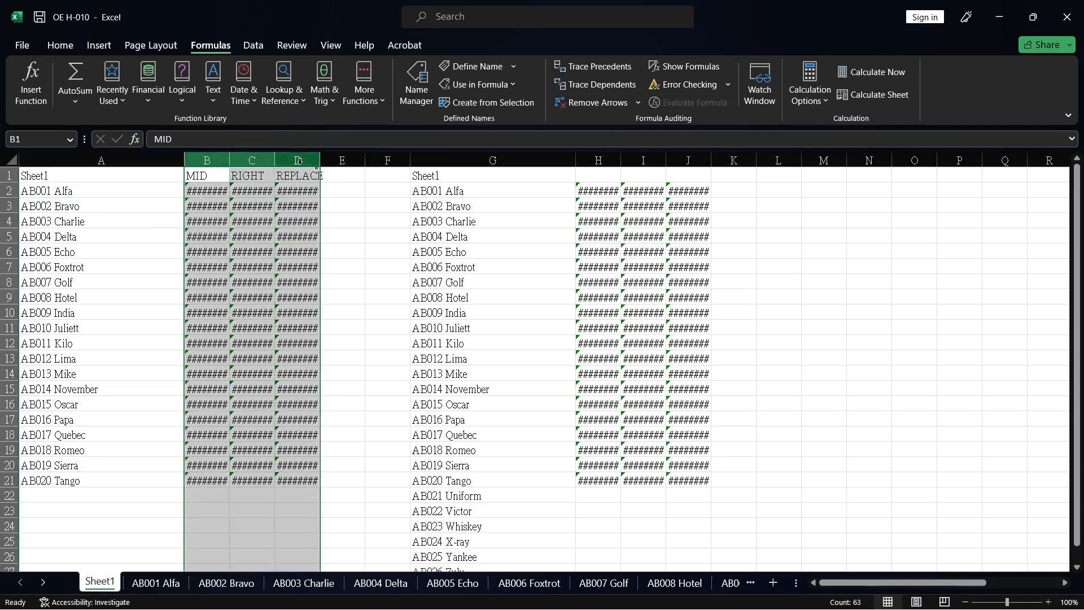
pyautogui.press('Delete')
pyautogui.moveTo(596, 160); pyautogui.dragTo(685, 162)
pyautogui.press('Delete')
pyautogui.click(251, 221)
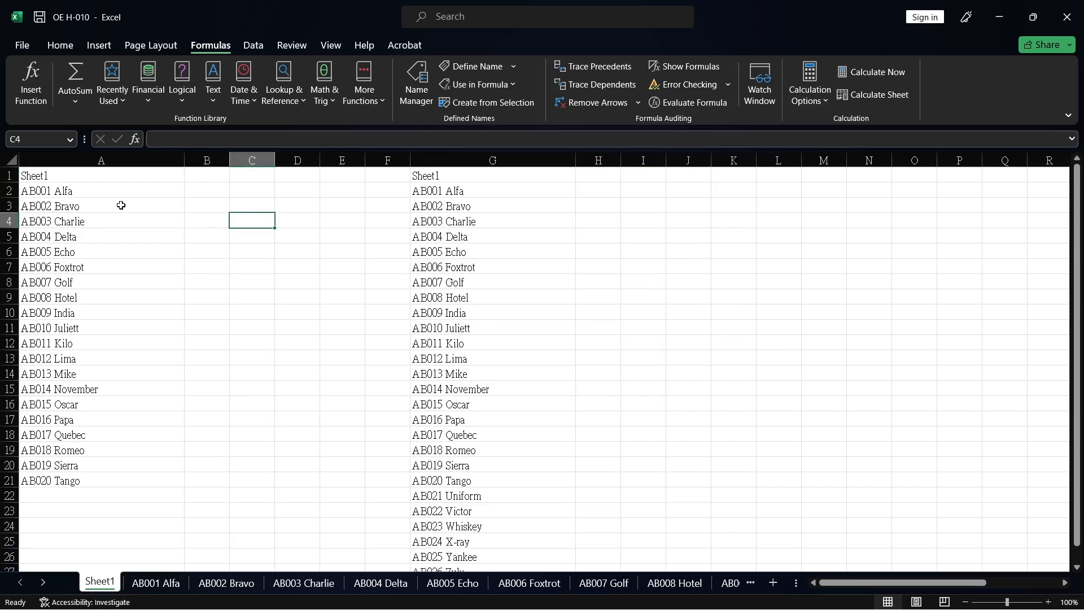
# - Rename the Sheet1 worksheet as Index
pyautogui.click(122, 195)
pyautogui.click(116, 282)
pyautogui.click(100, 176)
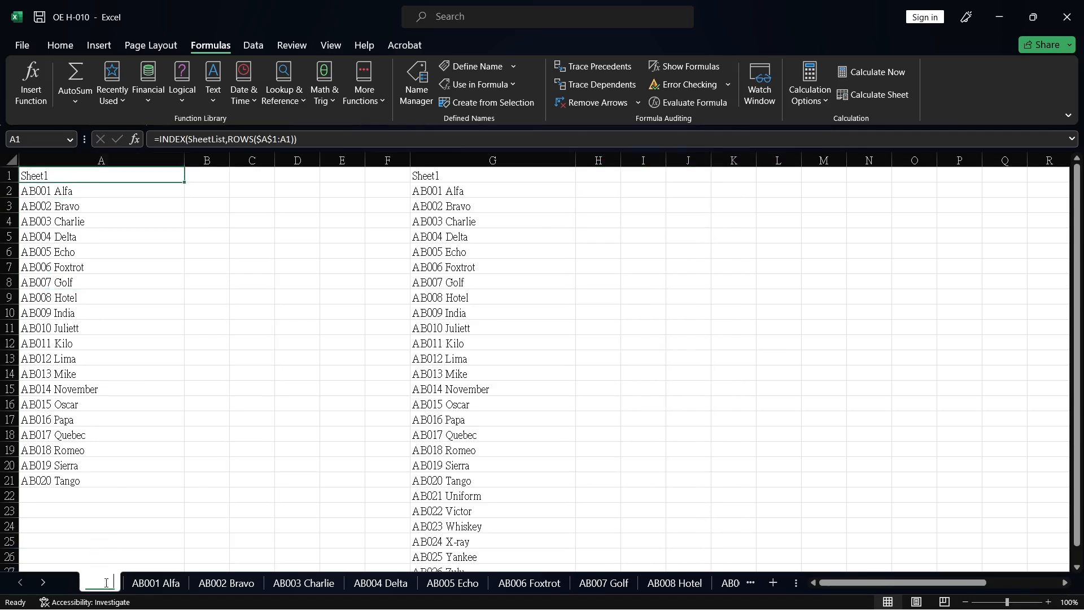
pyautogui.doubleClick(106, 582)
pyautogui.write('Index')
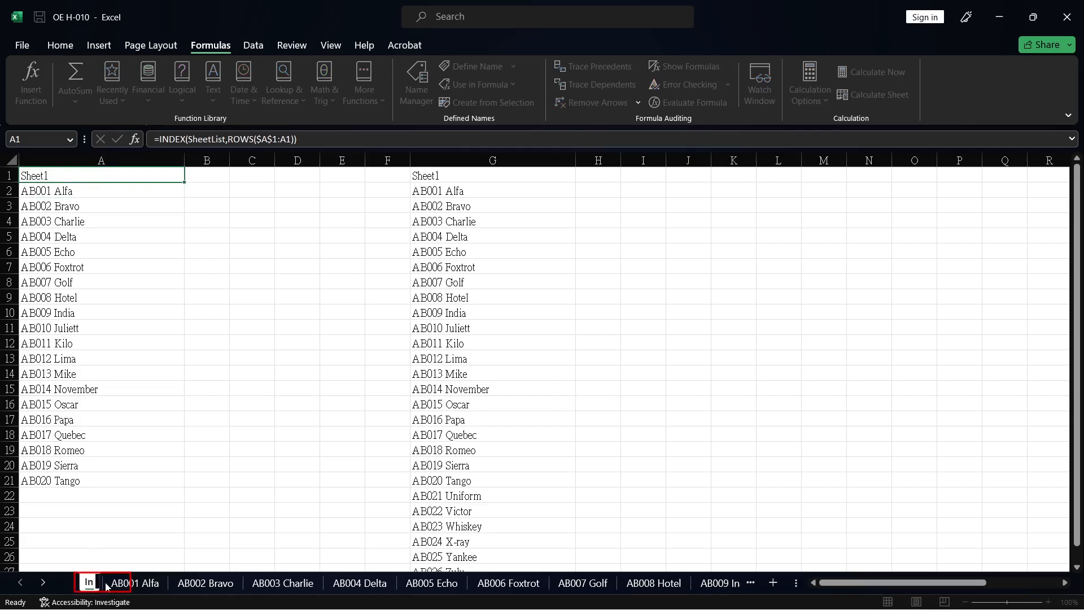
pyautogui.press('Return')
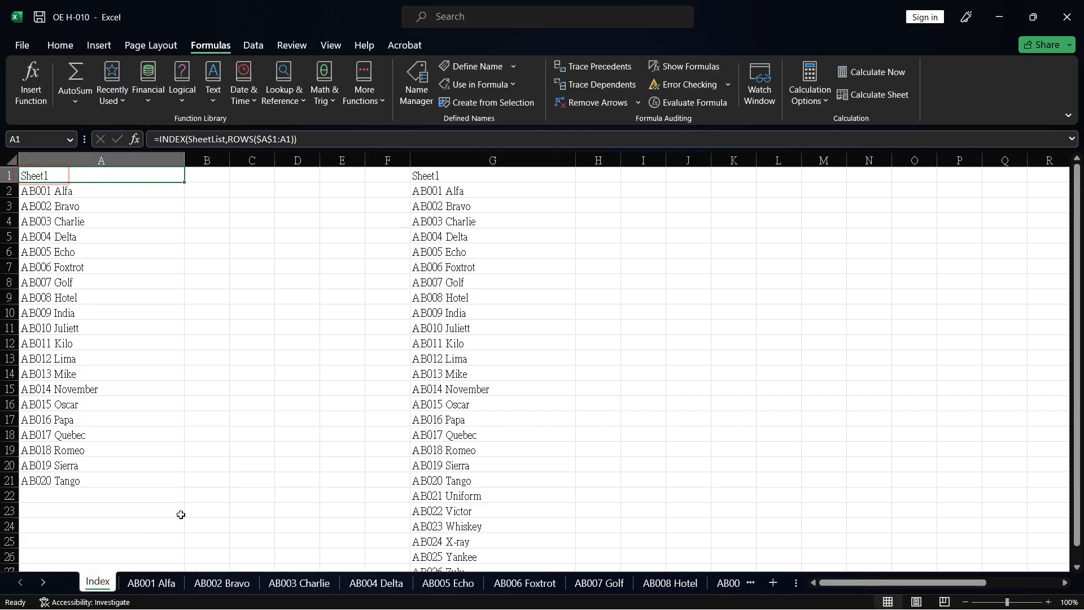
pyautogui.click(207, 404)
pyautogui.click(213, 434)
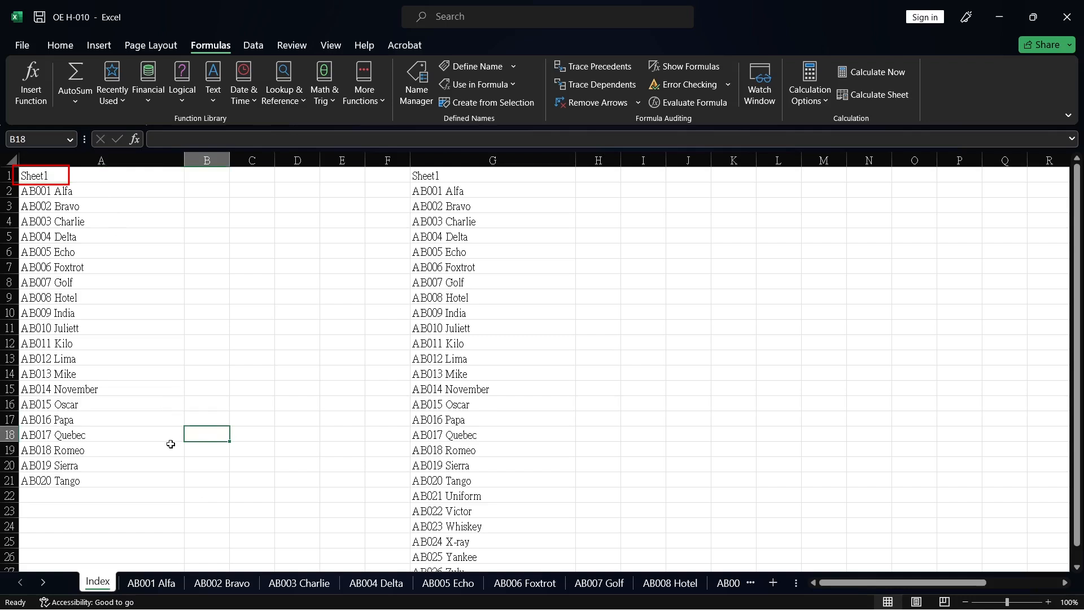
pyautogui.click(92, 176)
pyautogui.press('Down')
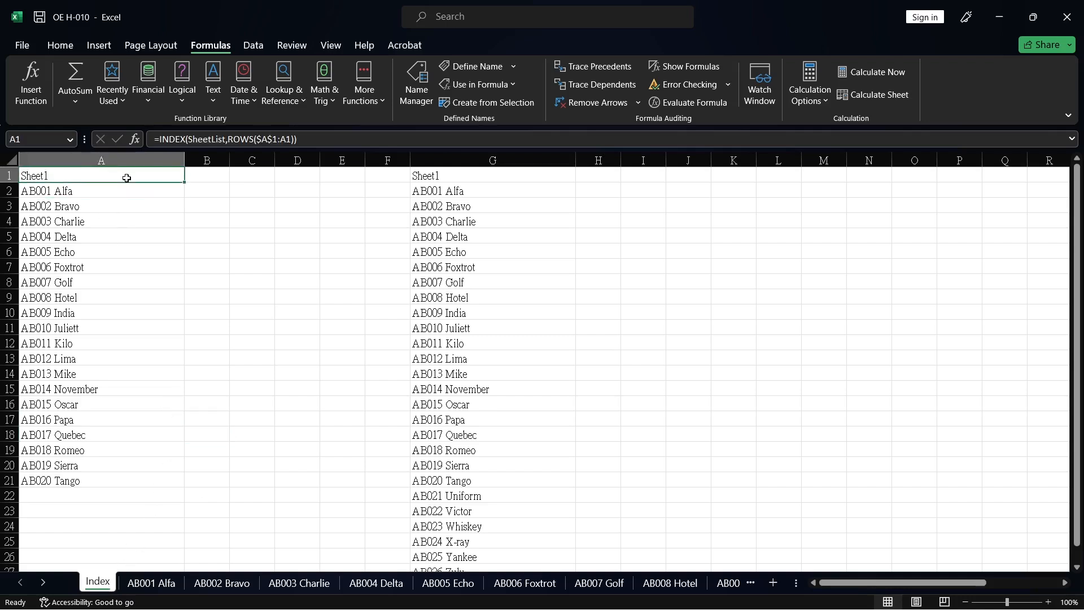
pyautogui.click(172, 219)
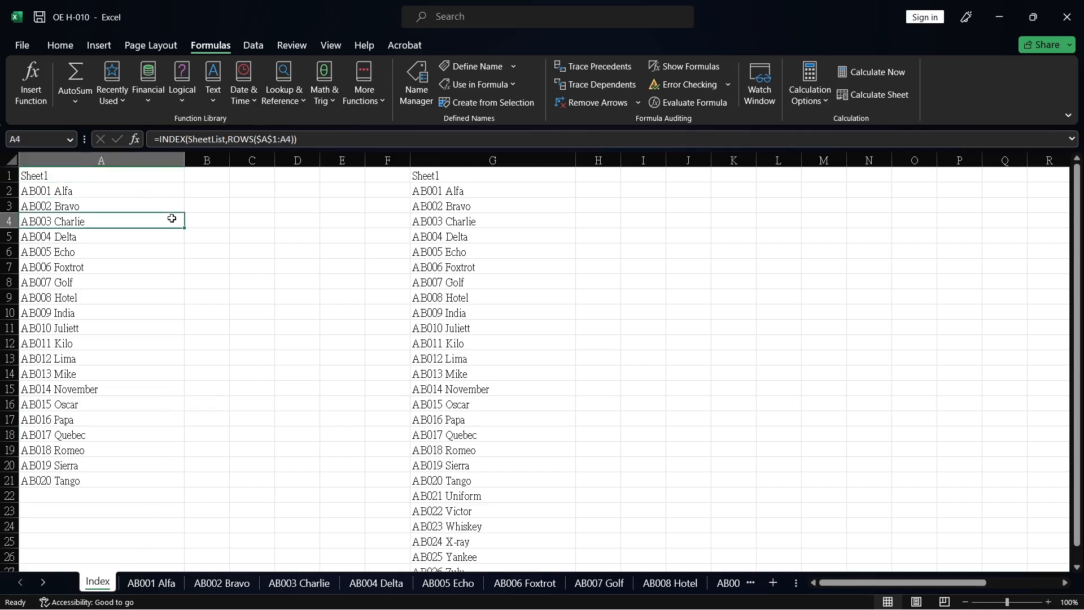
# - Append &T(now()) to the reference formula of the SheetList name and save the change
pyautogui.click(416, 84)
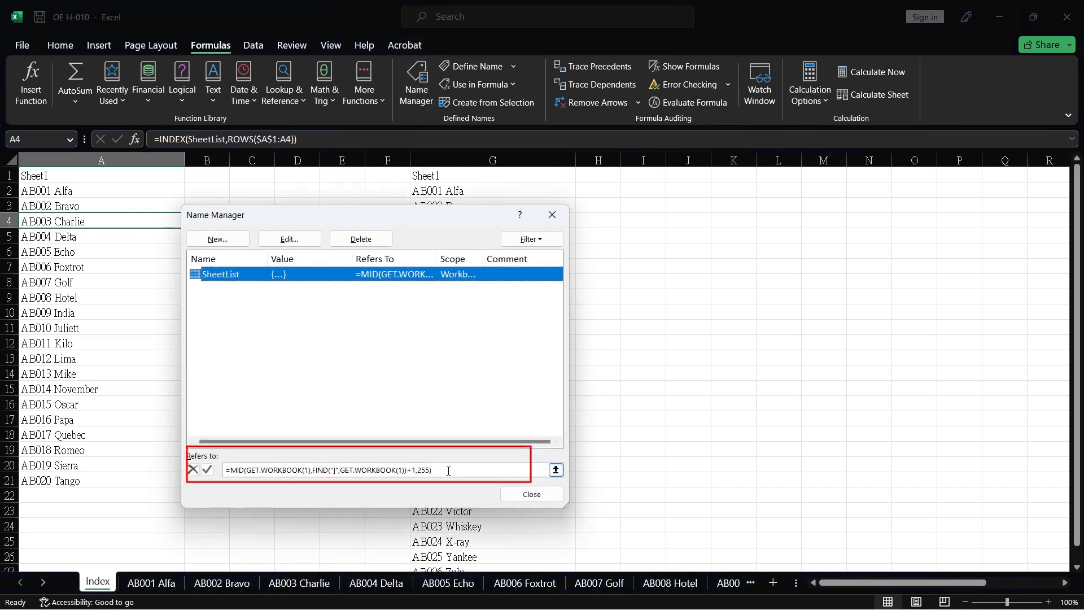
pyautogui.click(490, 470)
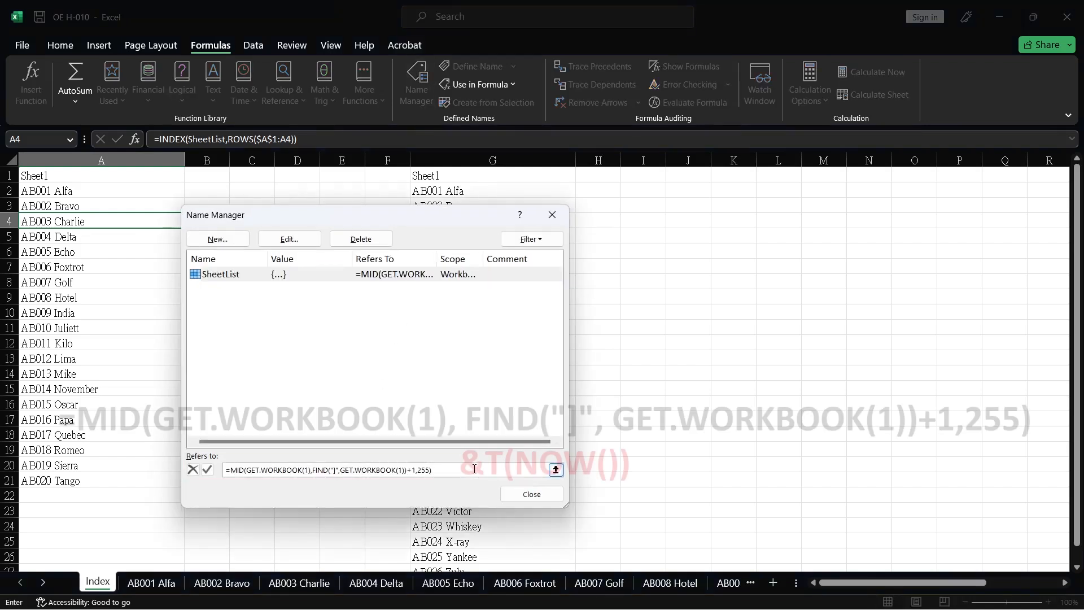
pyautogui.write('&T(now(')
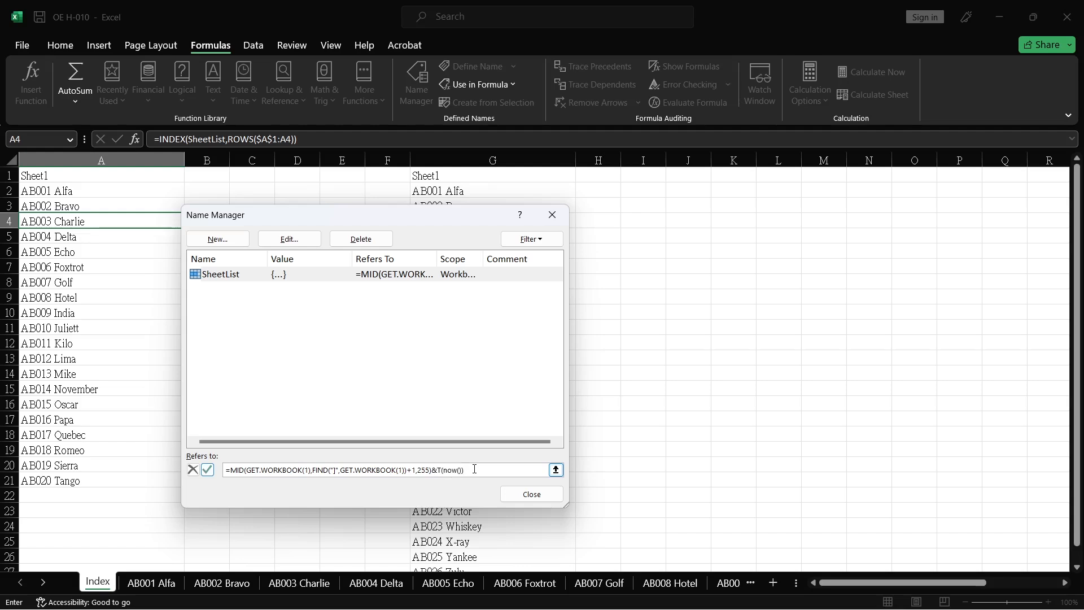
pyautogui.click(530, 495)
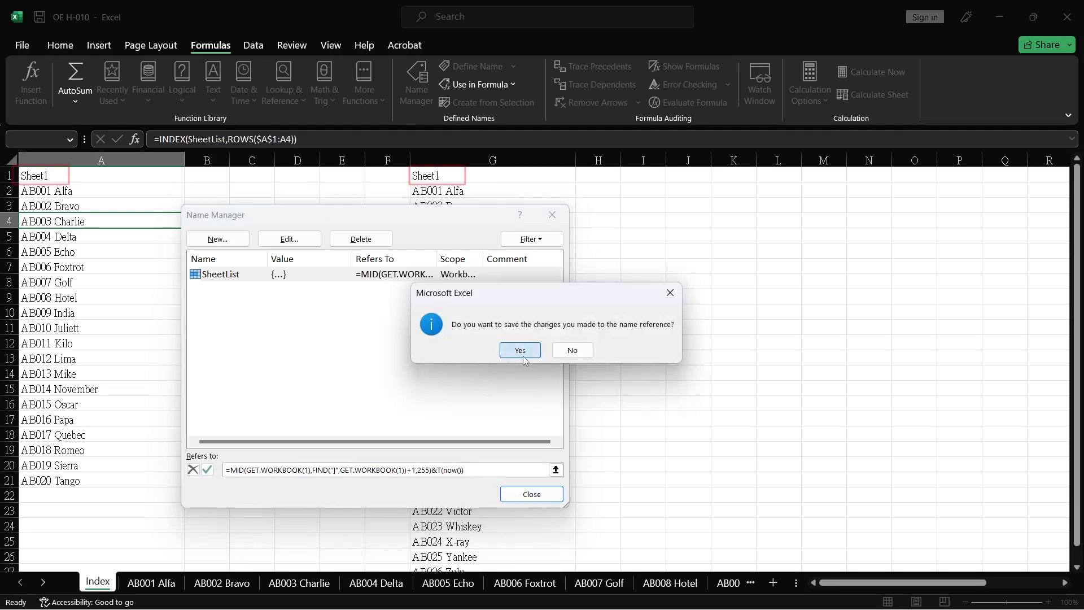
pyautogui.click(521, 352)
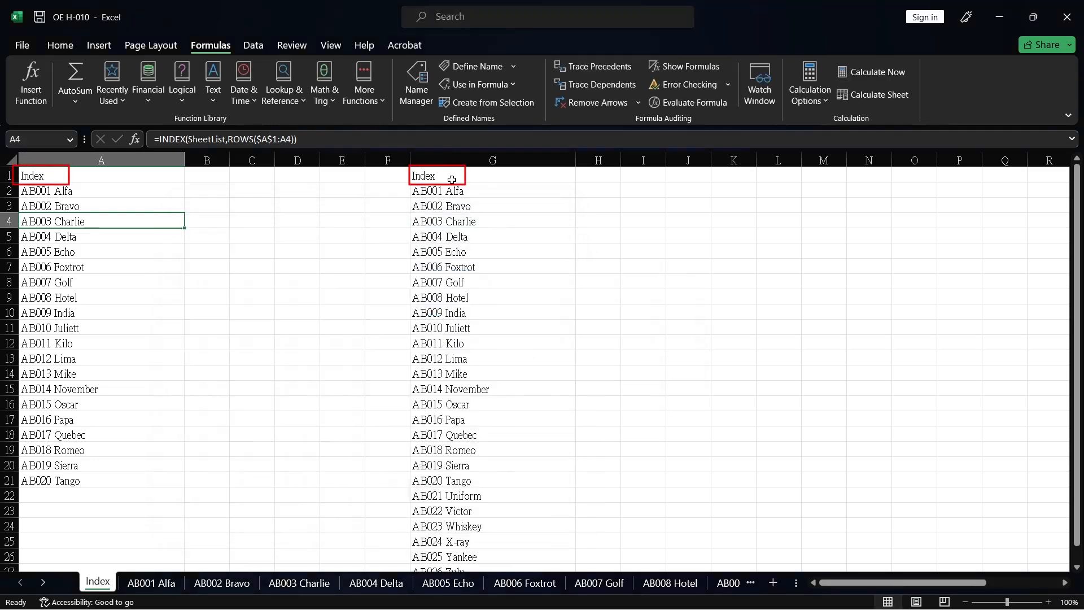
pyautogui.click(451, 180)
pyautogui.click(270, 218)
pyautogui.click(117, 191)
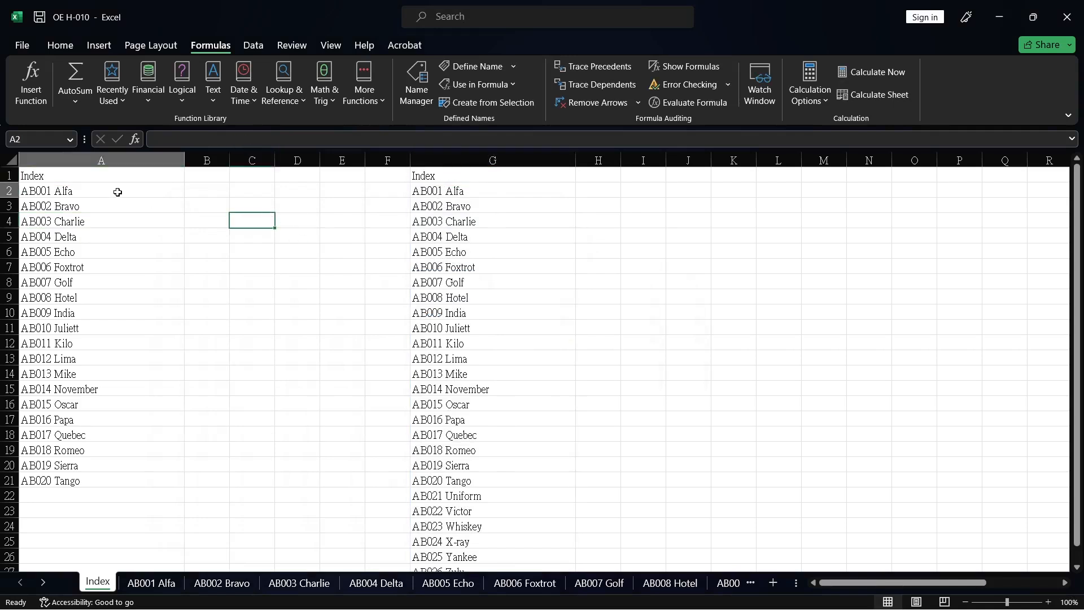
pyautogui.click(70, 174)
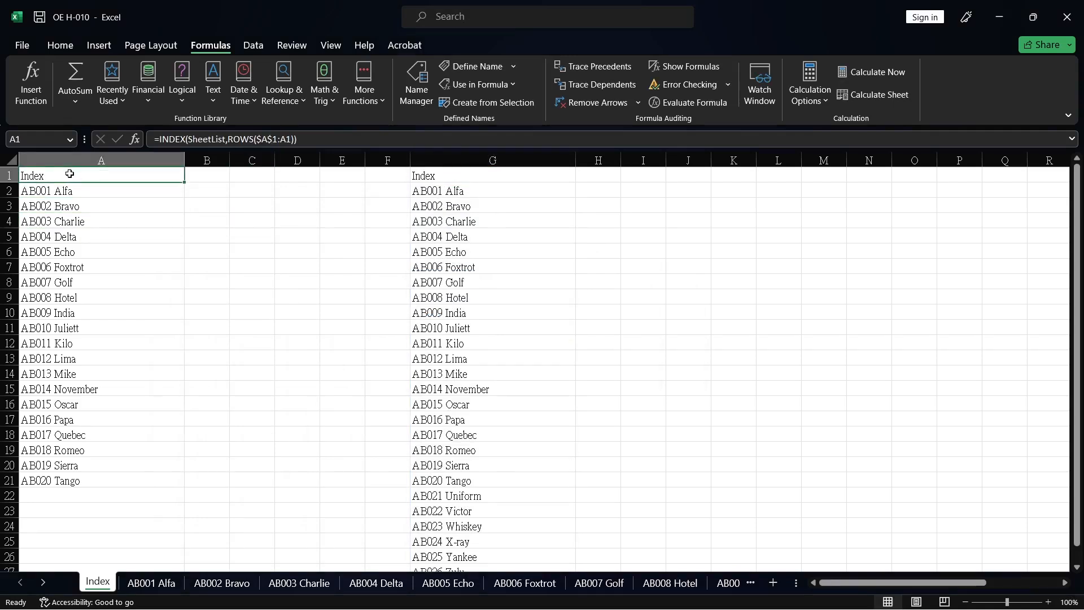
pyautogui.click(98, 477)
pyautogui.click(163, 197)
# - Enter =HYPERLINK("#'"&A2&"'!A1","Goto Sheet") in cell B2
pyautogui.click(214, 199)
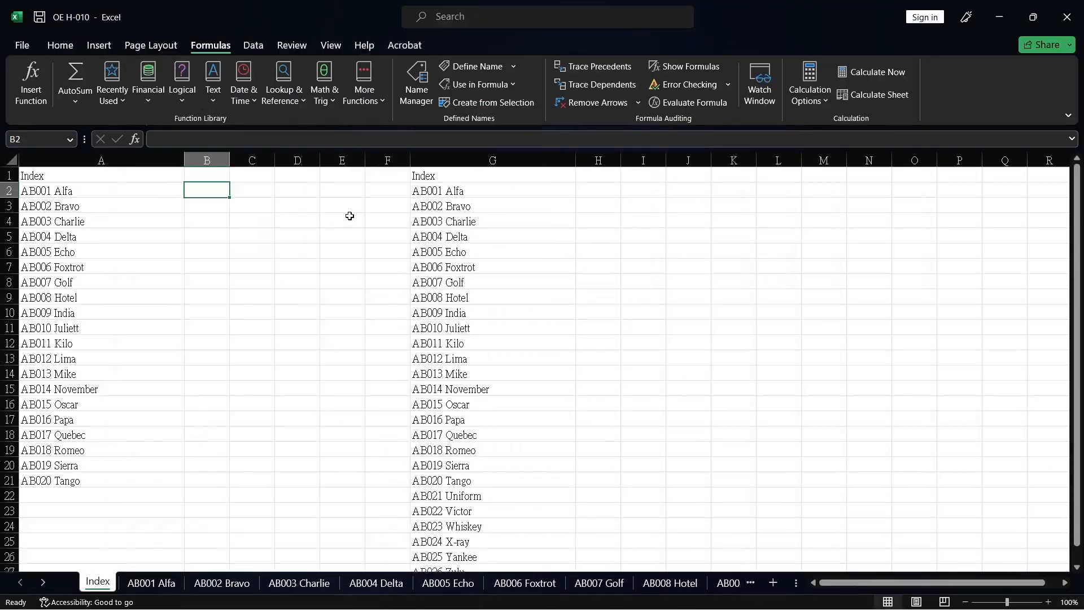
pyautogui.write('=')
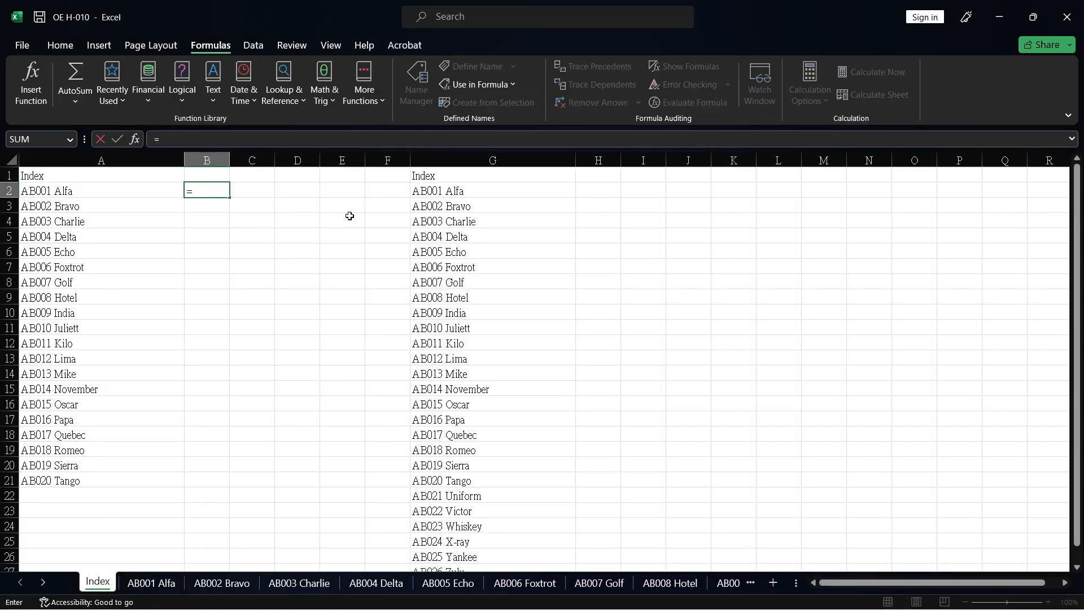
pyautogui.write('h')
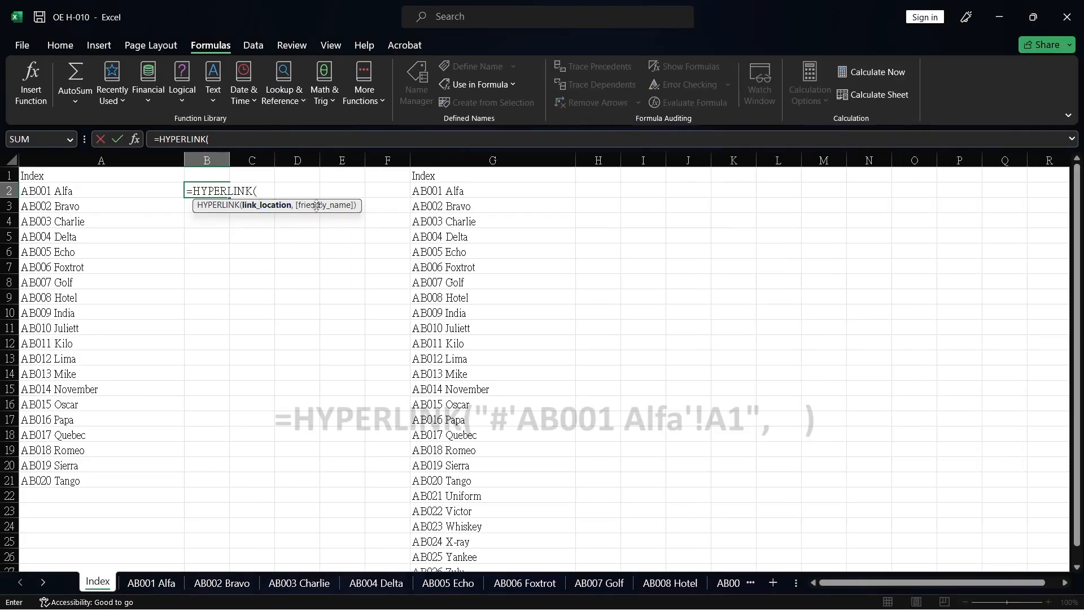
pyautogui.write('"')
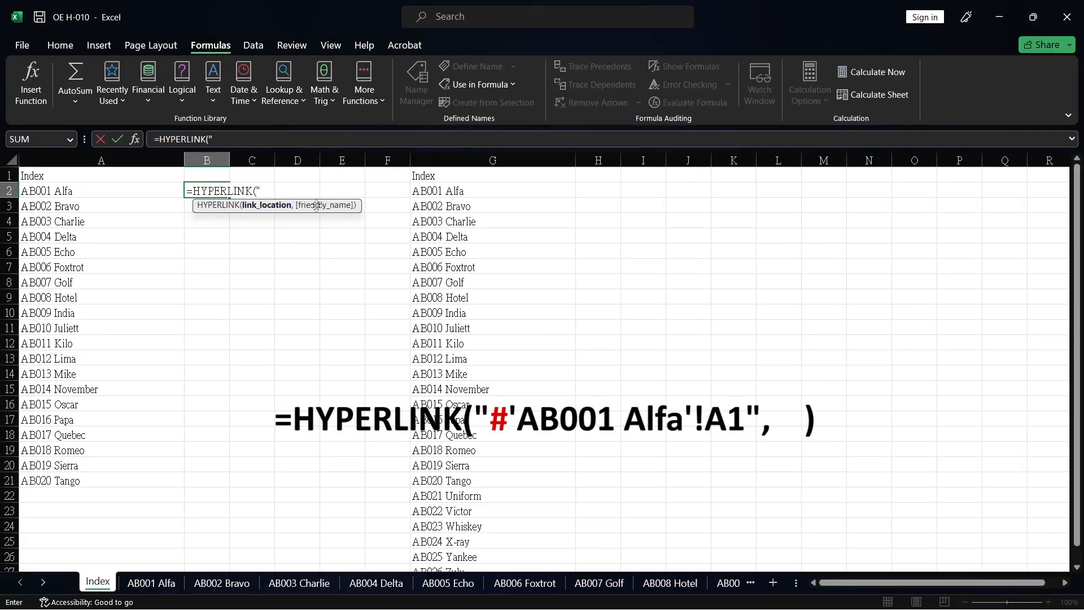
pyautogui.write("#'")
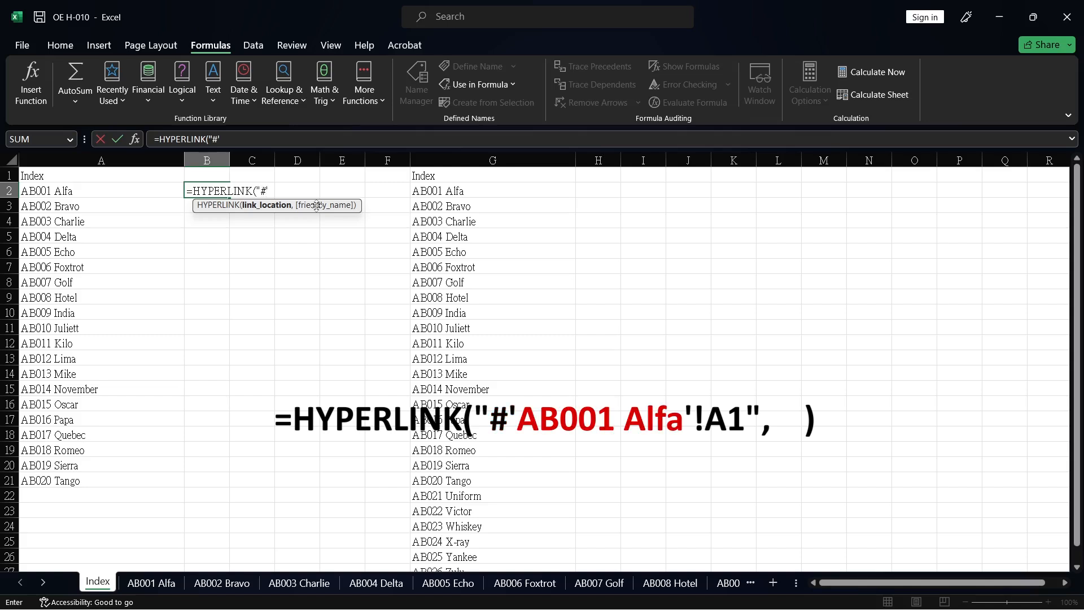
pyautogui.write('"&')
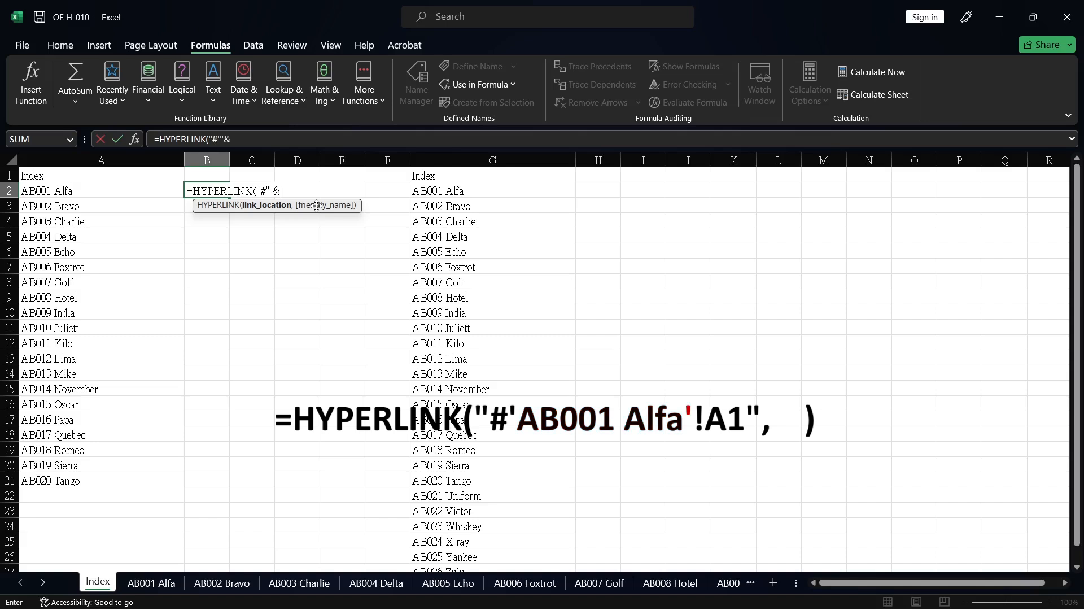
pyautogui.click(66, 187)
pyautogui.write('&')
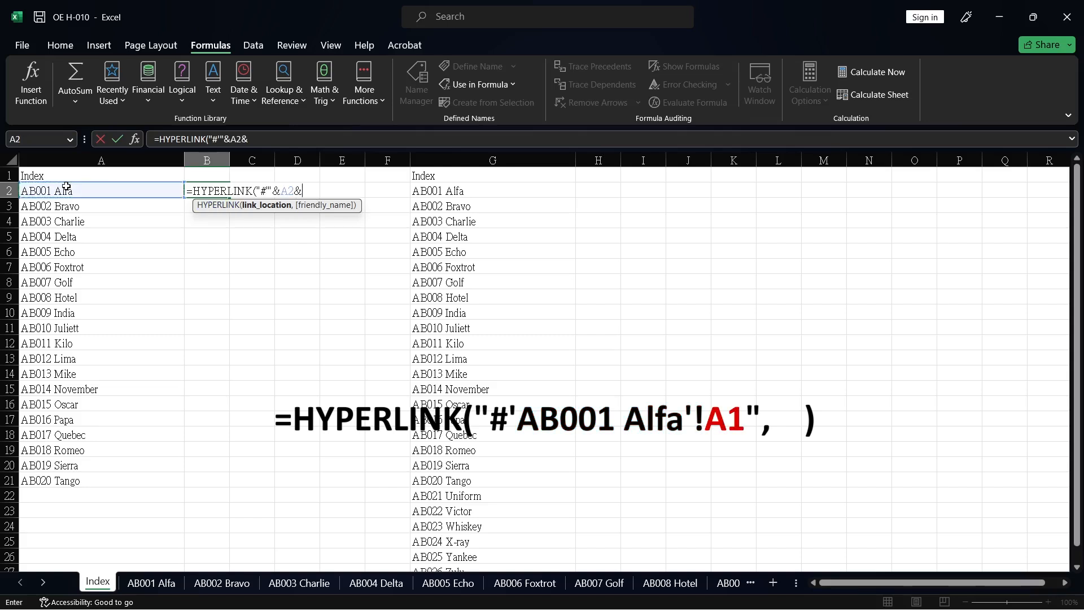
pyautogui.write('"\'!A1')
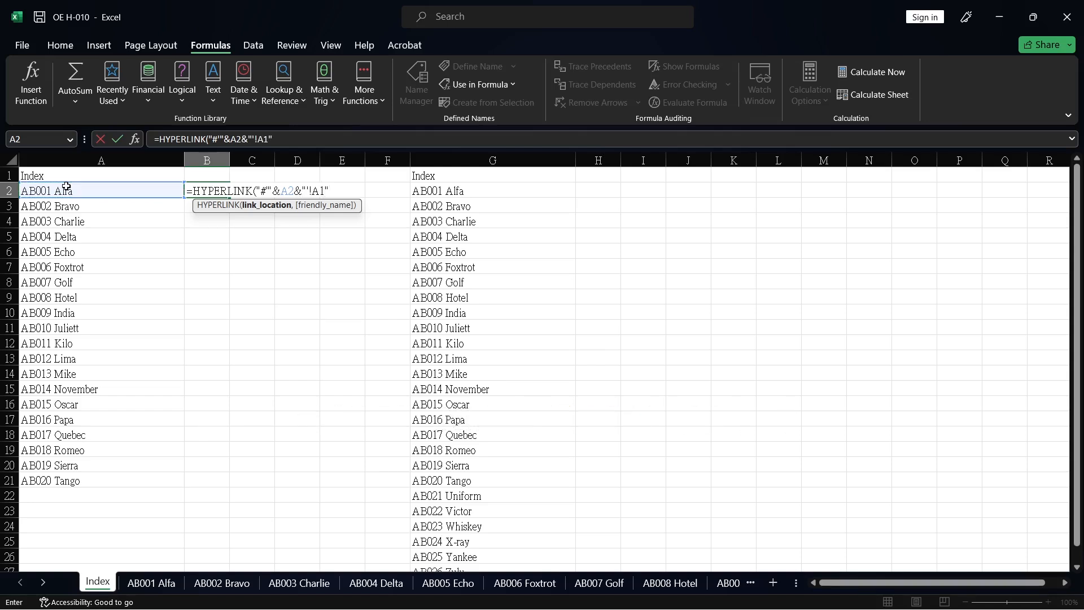
pyautogui.write('",')
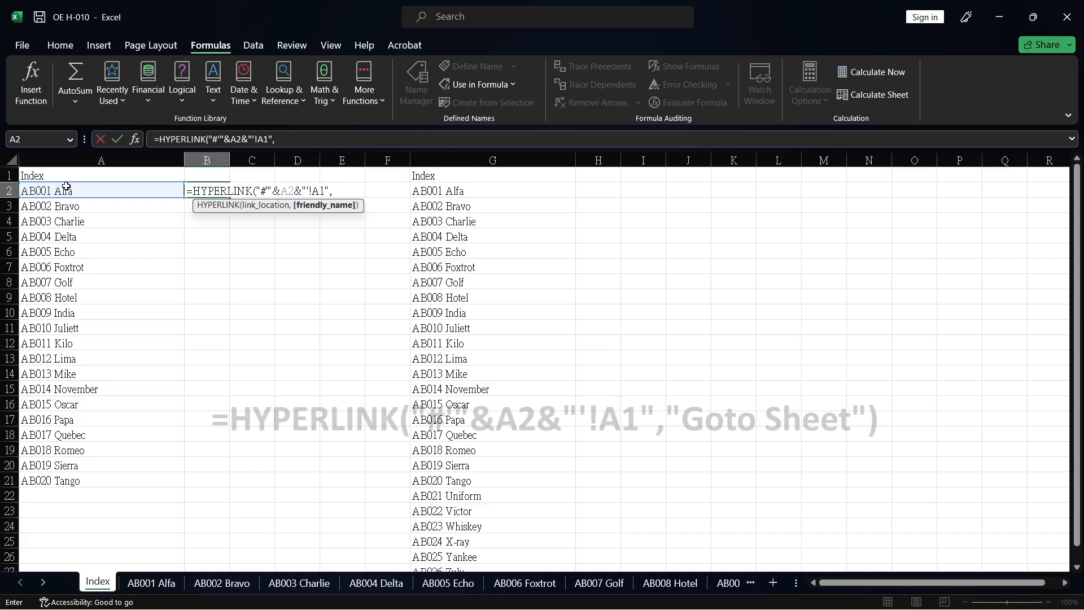
pyautogui.write('"G')
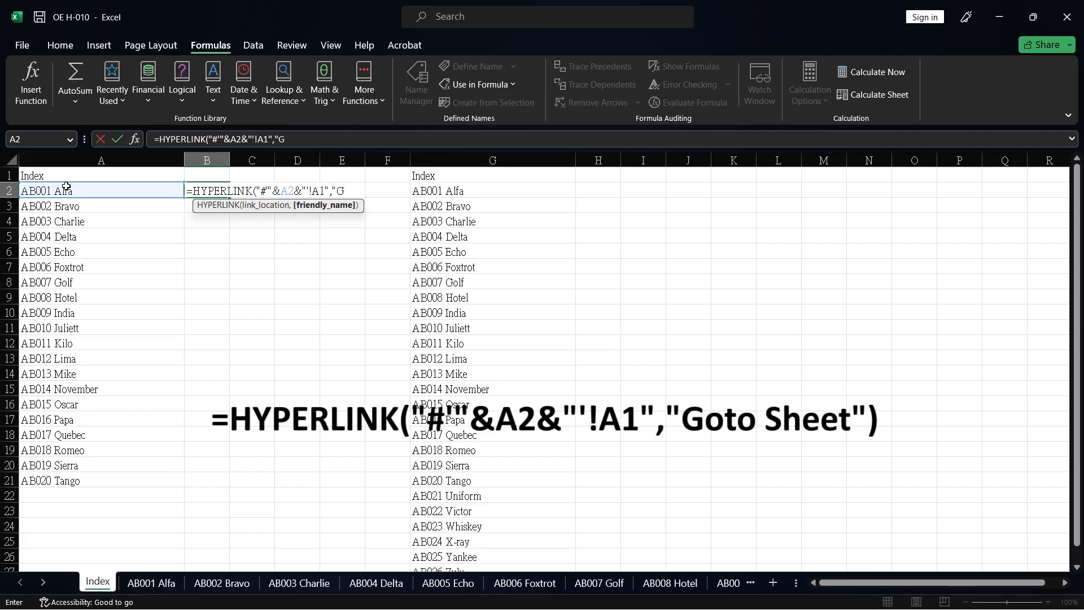
pyautogui.write('oto Sheet')
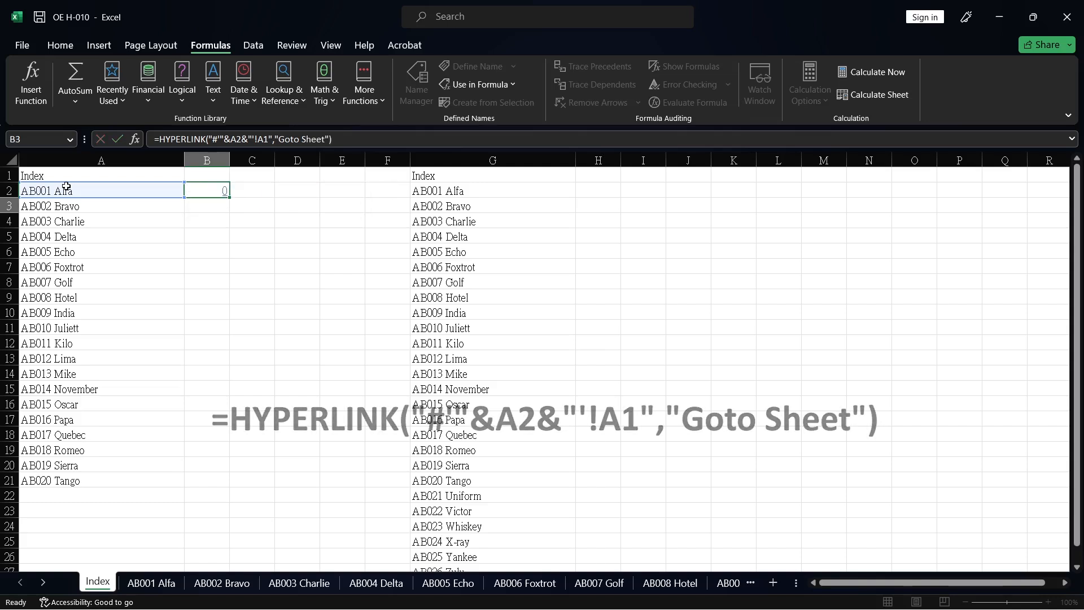
pyautogui.press('Return')
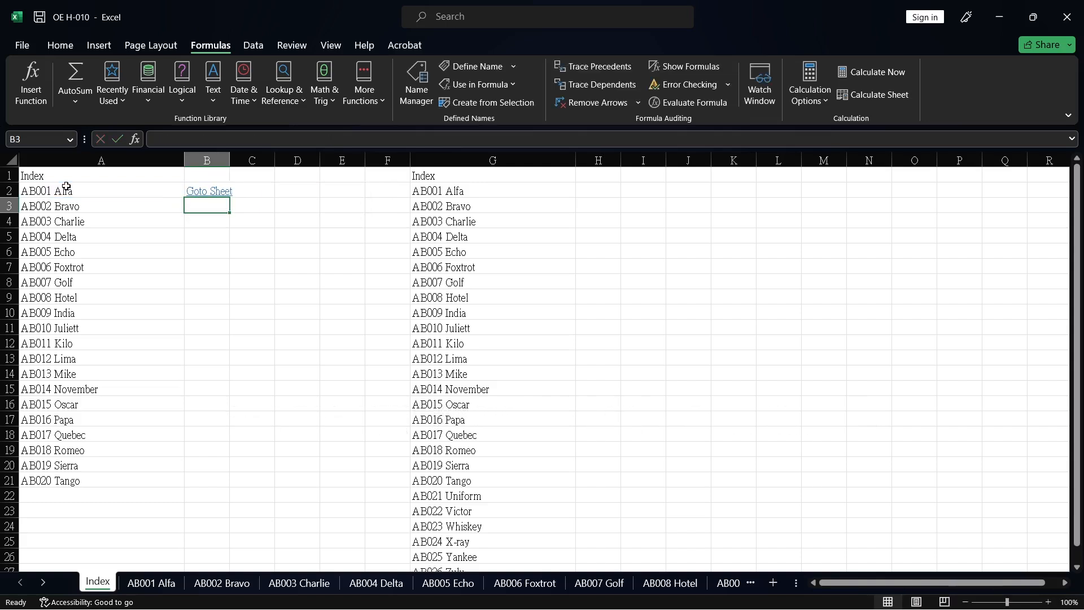
# - Replace the friendly name in B2's HYPERLINK formula with A2 and fill the formula down to B21
pyautogui.click(217, 191)
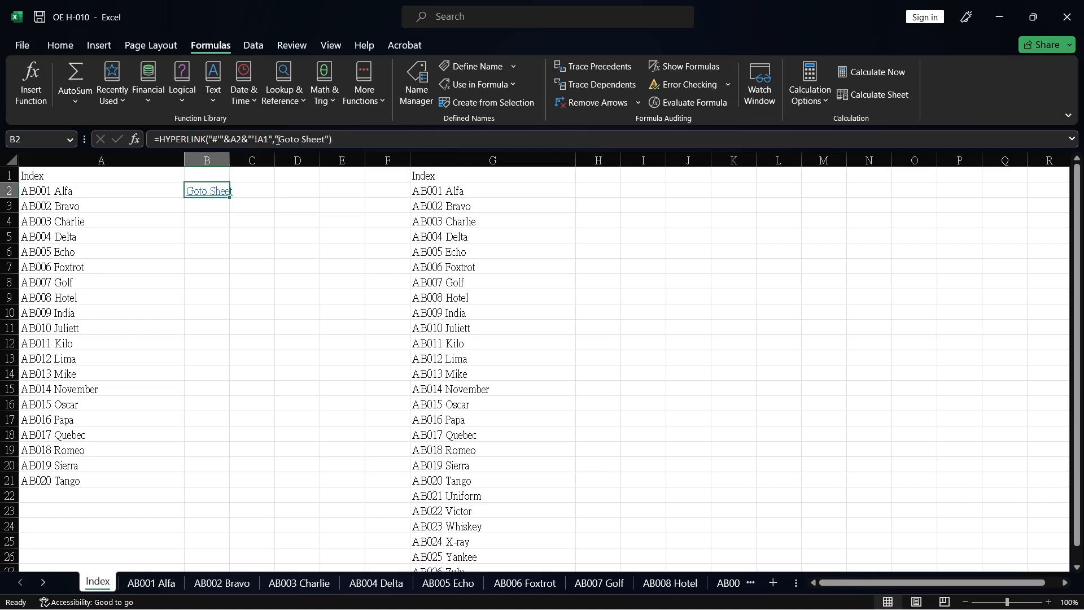
pyautogui.moveTo(275, 139); pyautogui.dragTo(331, 140)
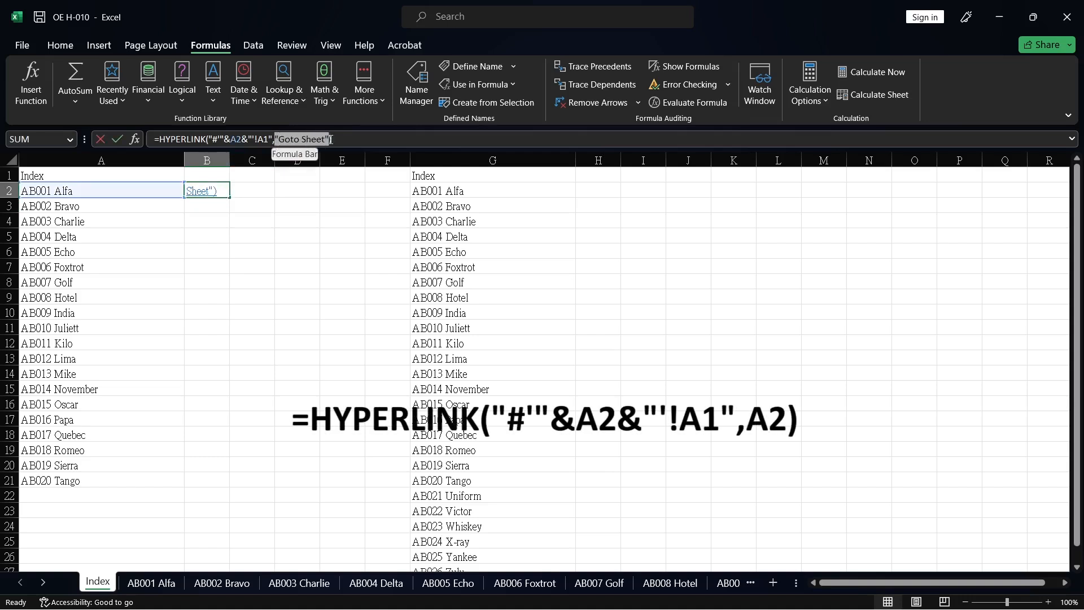
pyautogui.click(153, 189)
pyautogui.press('Return')
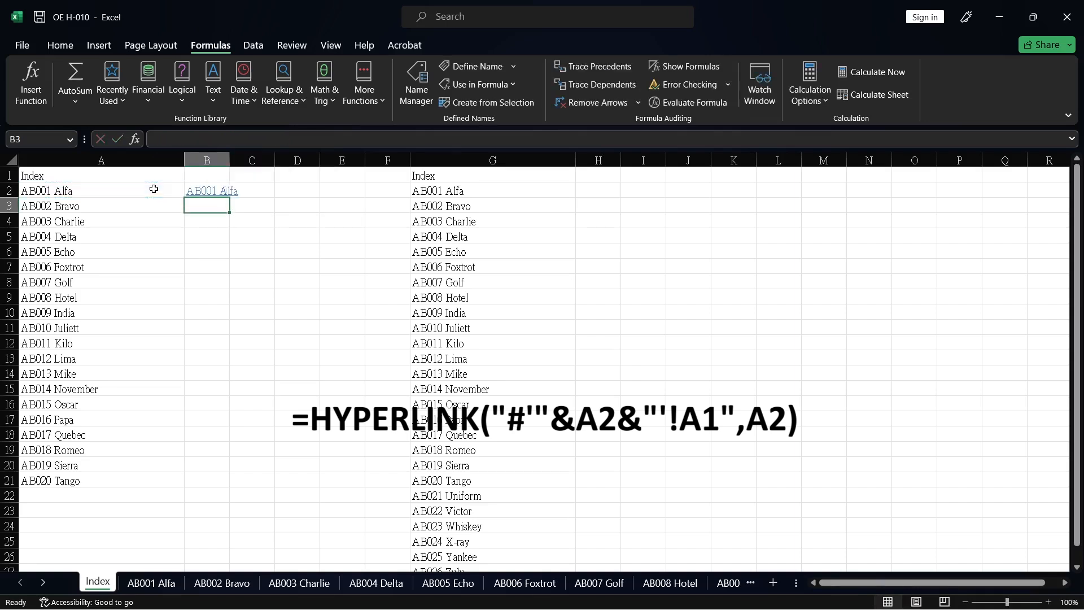
pyautogui.click(214, 194)
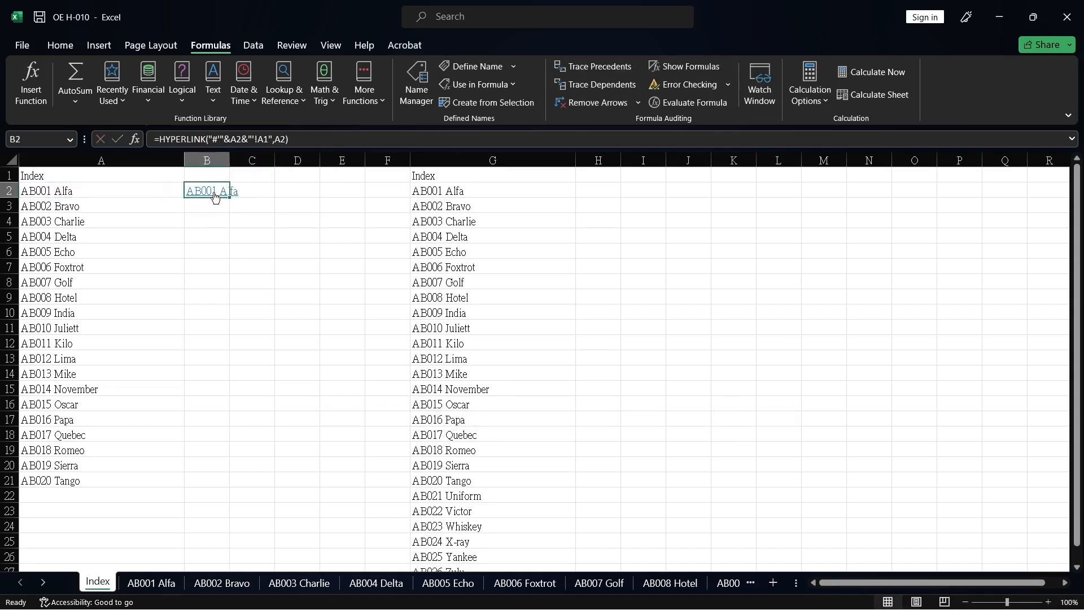
pyautogui.moveTo(229, 197); pyautogui.dragTo(233, 484)
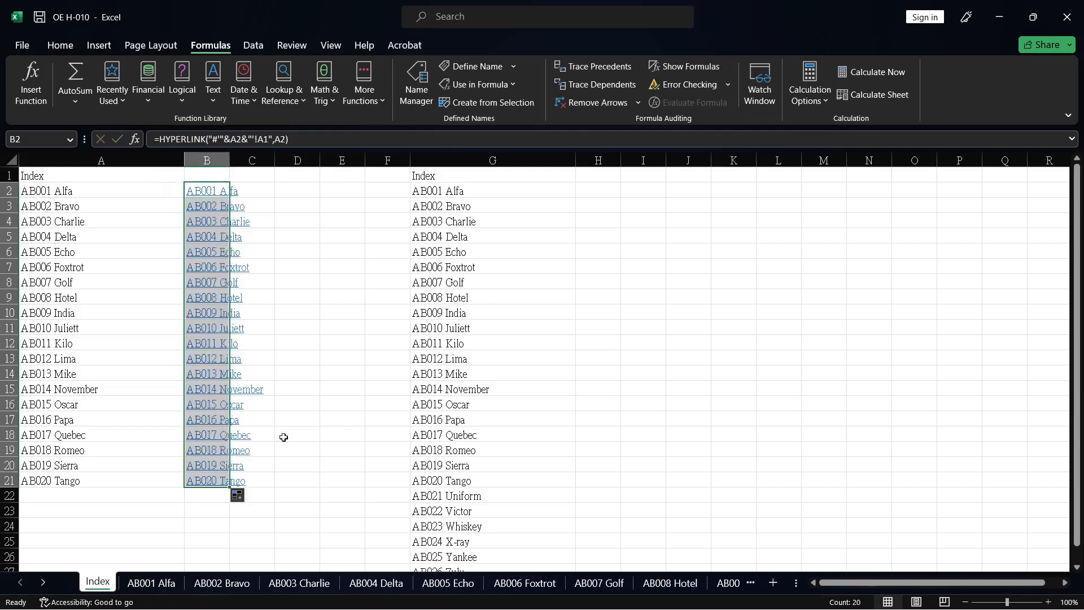
# - Copy the link formulas in B2:B21 to the range starting at H2
pyautogui.hotkey('ctrl', 'c')
pyautogui.click(598, 193)
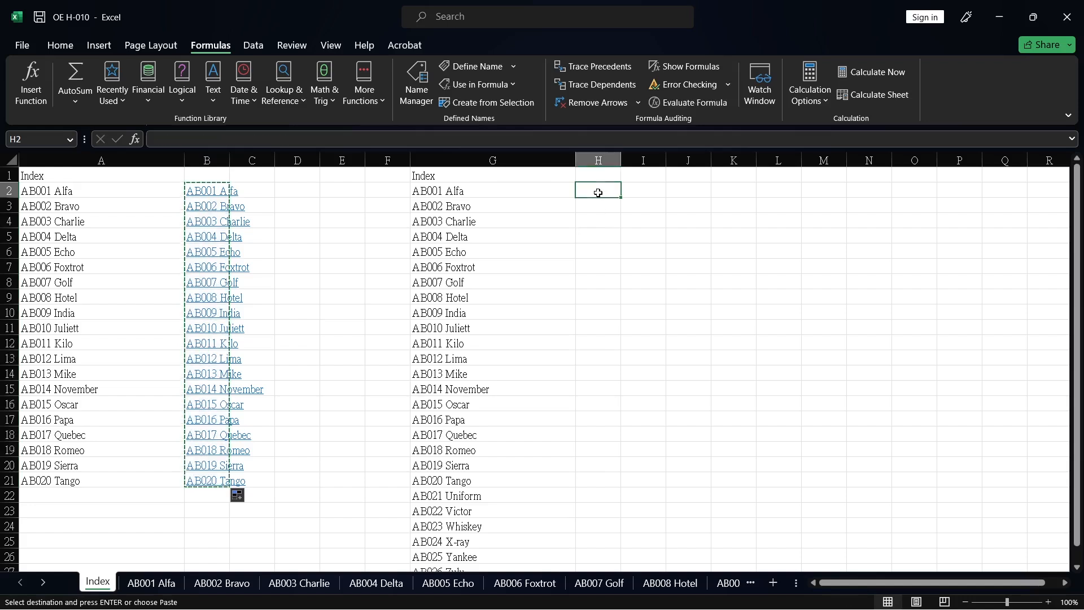
pyautogui.hotkey('ctrl', 'v')
pyautogui.click(324, 264)
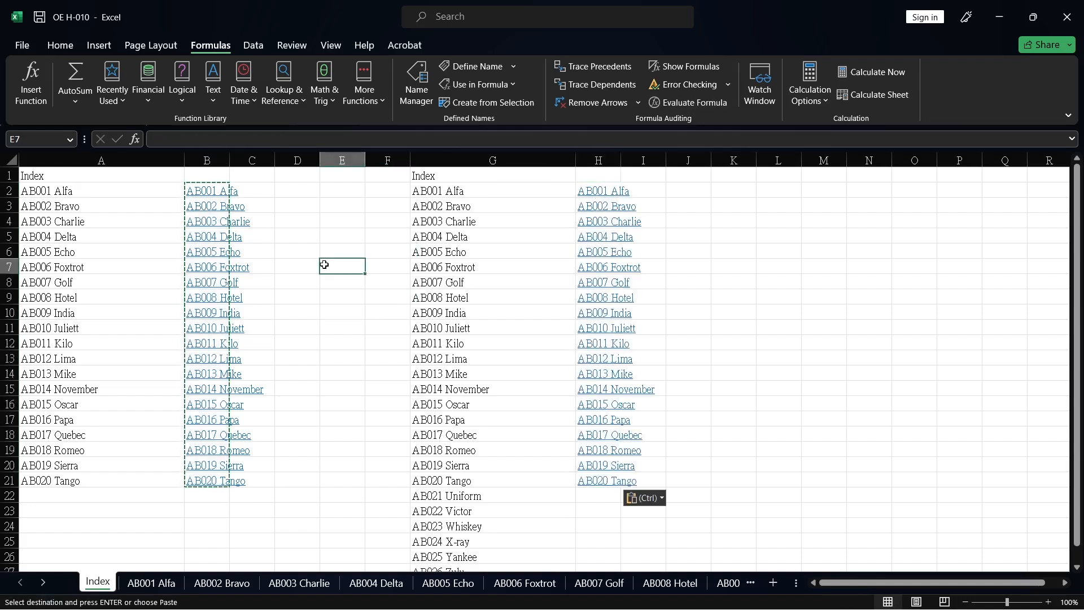
pyautogui.press('Escape')
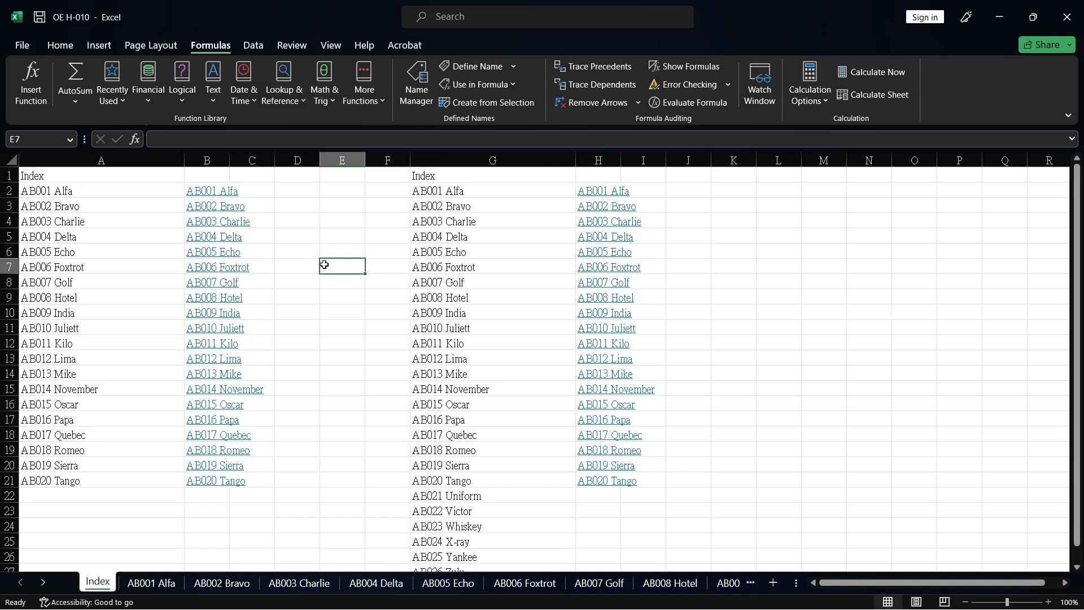
# - Test the AB001 Alfa link in column B and the AB003 Charlie link in column H, returning to the Index sheet after each
pyautogui.click(202, 188)
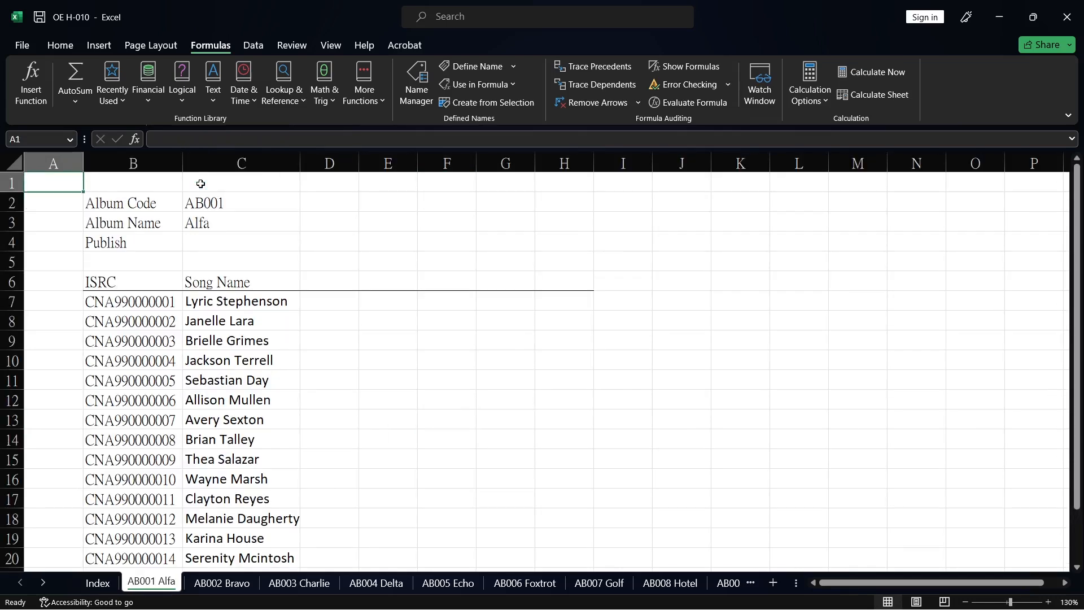
pyautogui.click(93, 587)
pyautogui.click(593, 223)
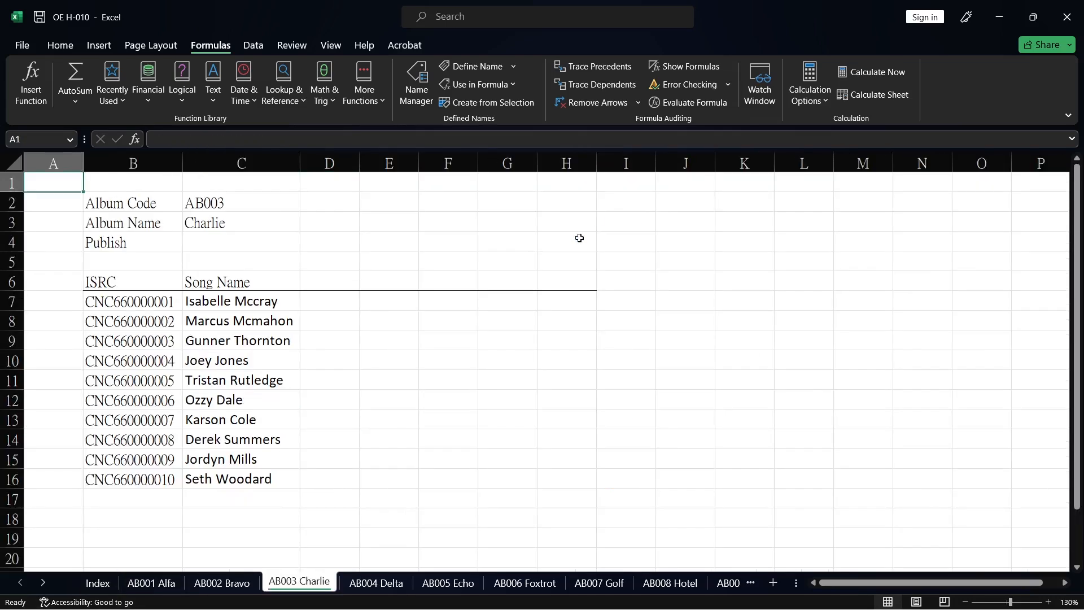
pyautogui.click(106, 583)
pyautogui.click(361, 300)
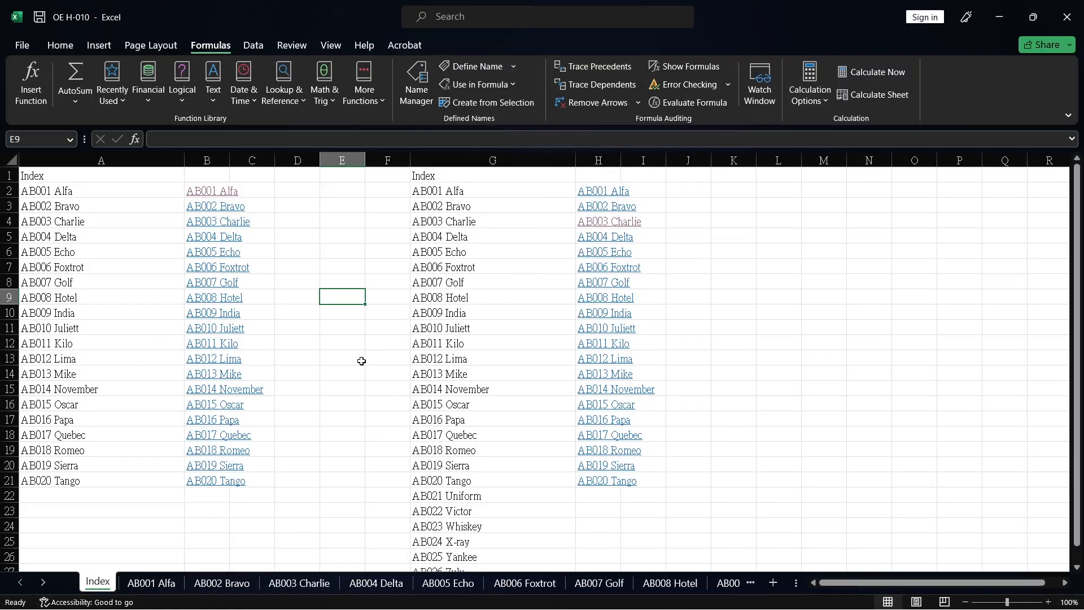
# - Extend the sheet-name and link formulas in A21:B21 down to row 29
pyautogui.click(99, 378)
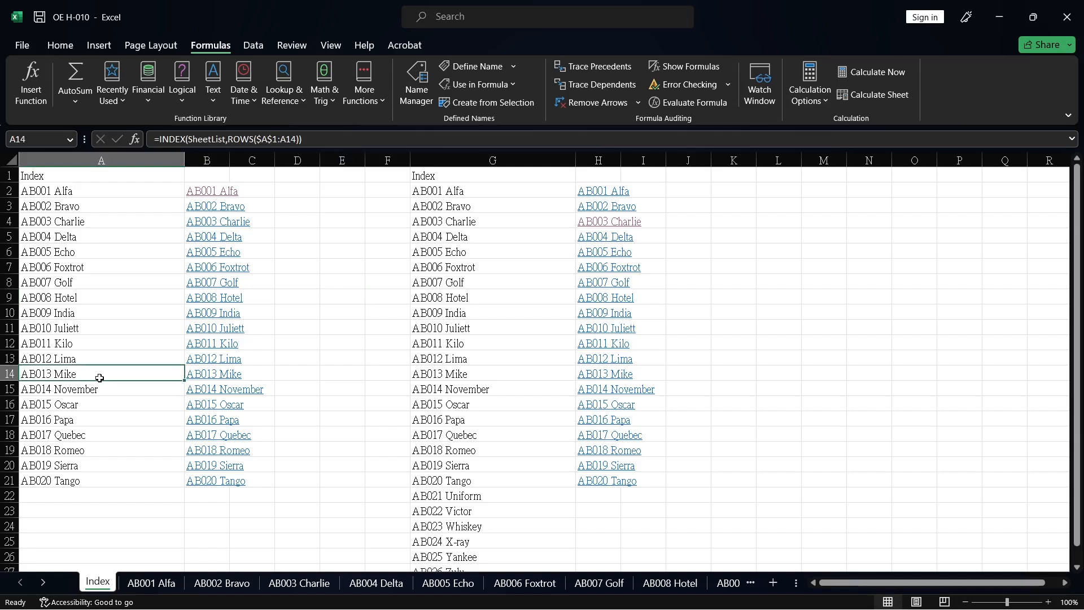
pyautogui.moveTo(99, 378); pyautogui.dragTo(113, 405)
pyautogui.click(132, 430)
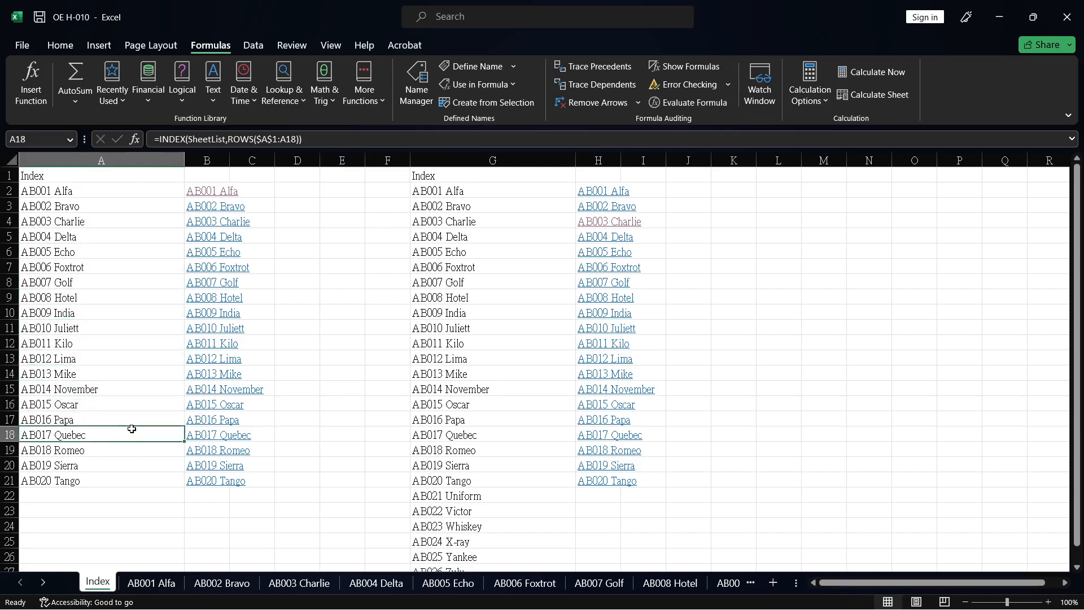
pyautogui.scroll(-3, 132, 429)
pyautogui.click(101, 341)
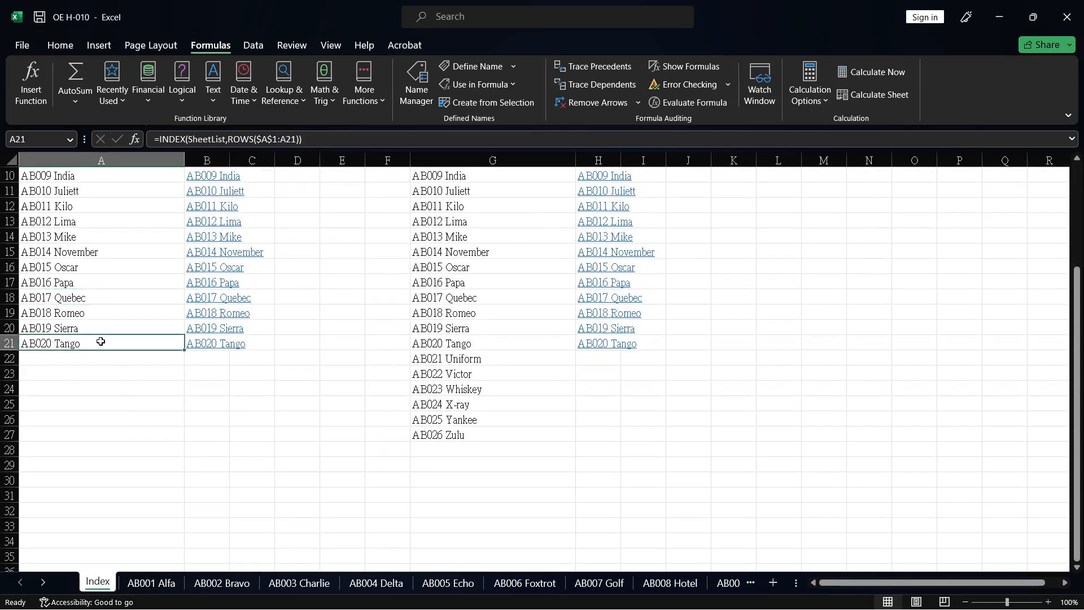
pyautogui.moveTo(184, 350); pyautogui.dragTo(227, 473)
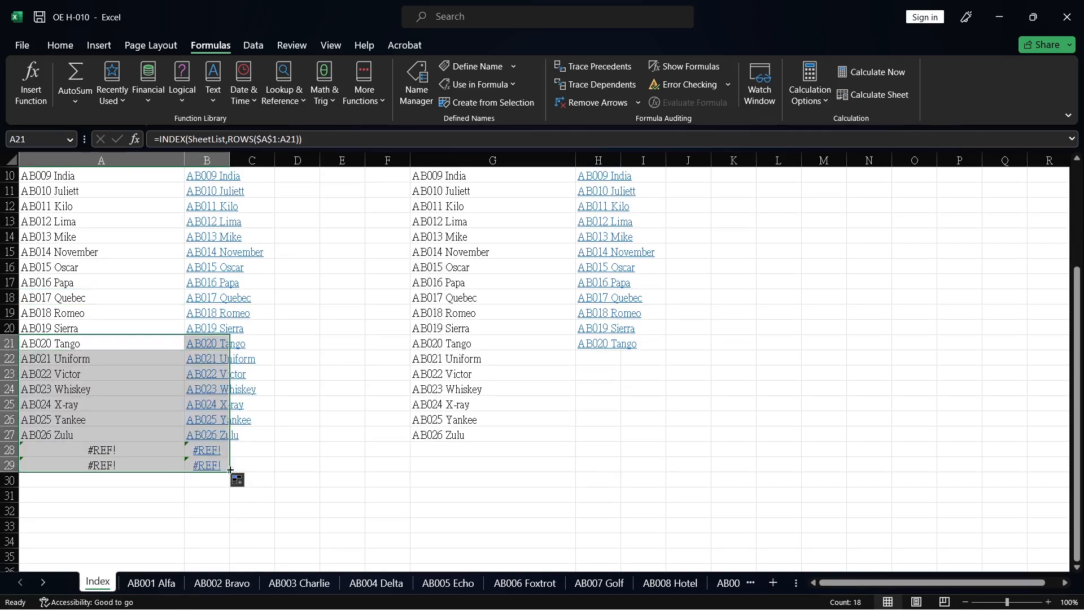
# - Extend the link formula in H21 down to H29
pyautogui.click(629, 350)
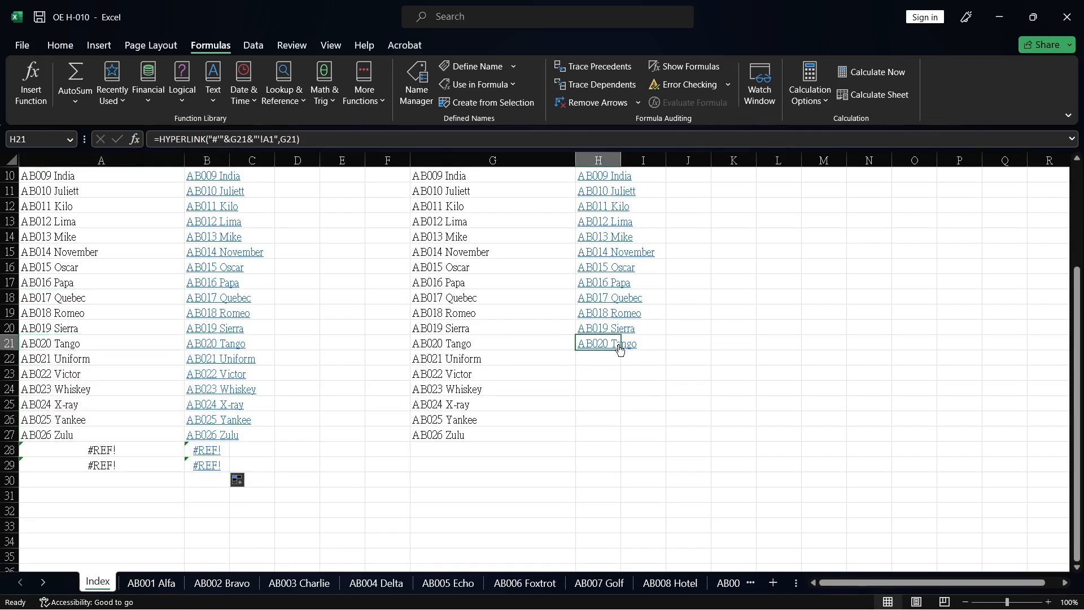
pyautogui.moveTo(620, 350); pyautogui.dragTo(620, 469)
pyautogui.click(488, 455)
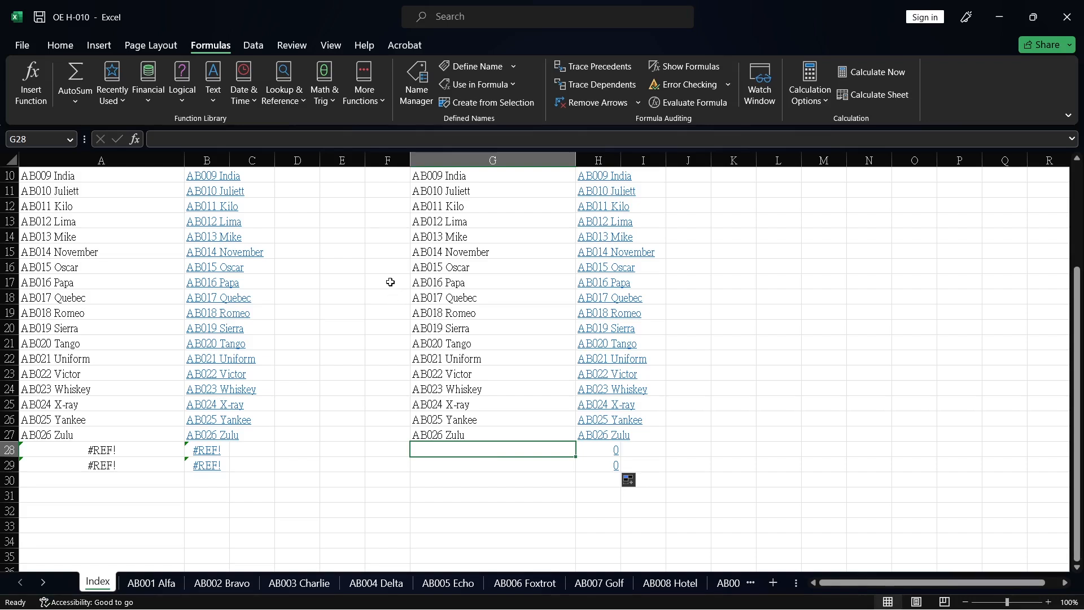
# - Change A28's formula to =IFERROR(INDEX(SheetList,ROWS($A$1:A28)),"") and fill it down to A29
pyautogui.click(146, 452)
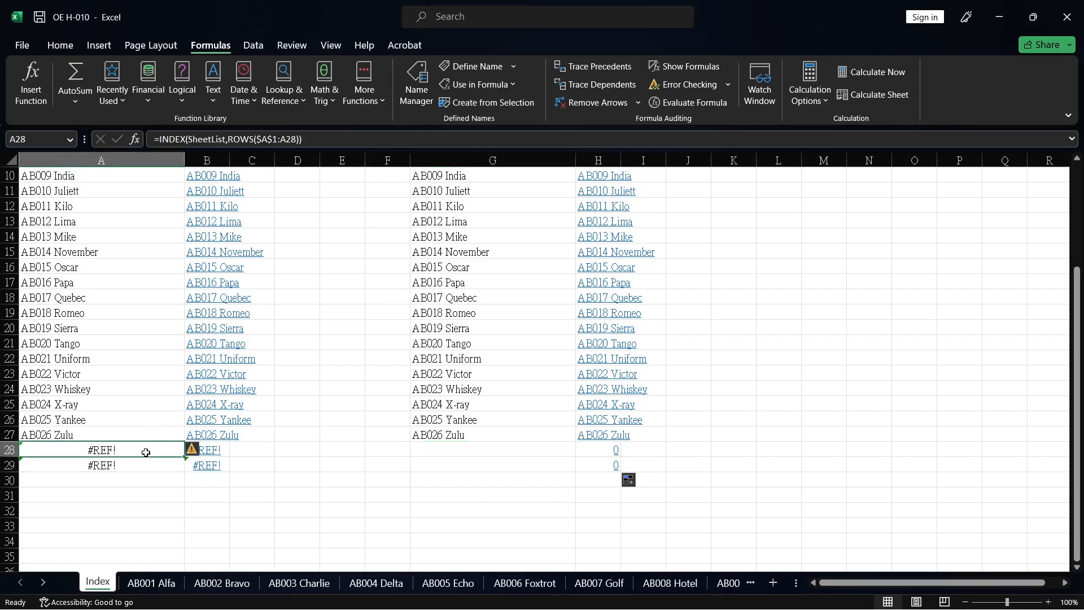
pyautogui.click(162, 139)
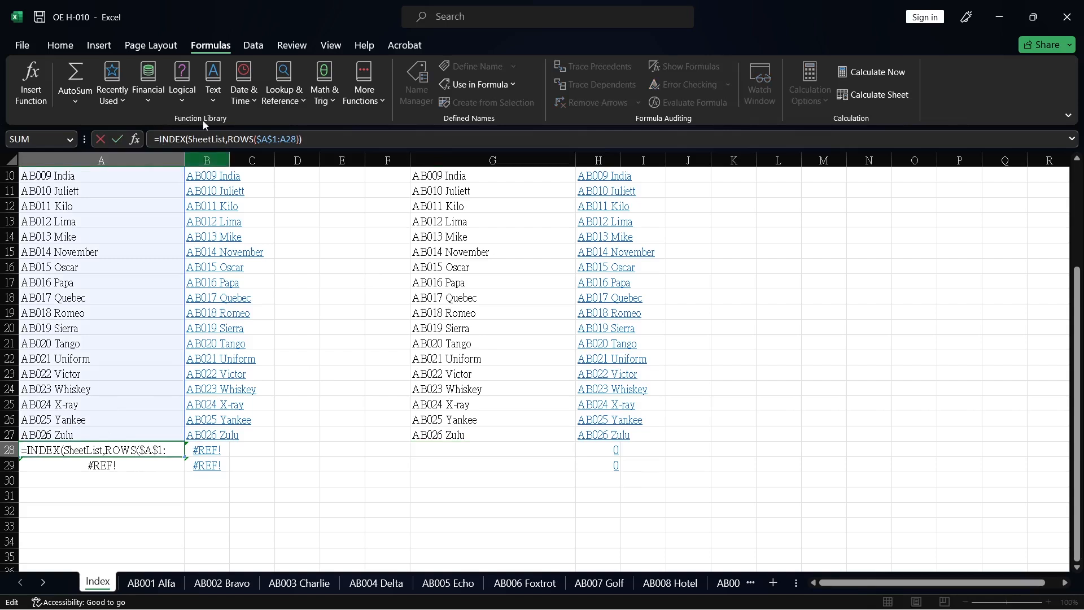
pyautogui.write('iferror(')
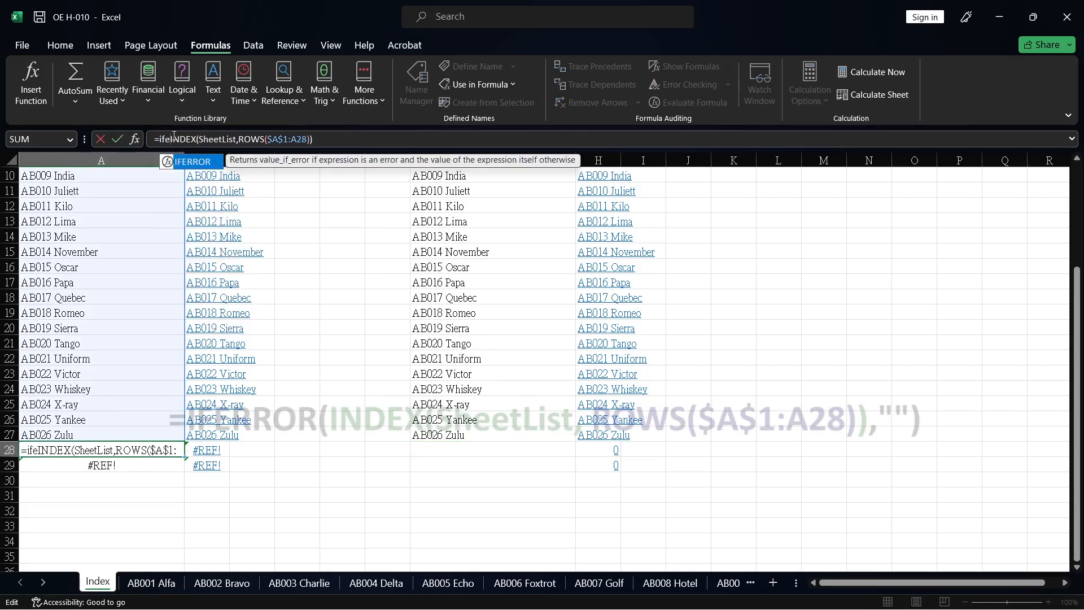
pyautogui.press('End')
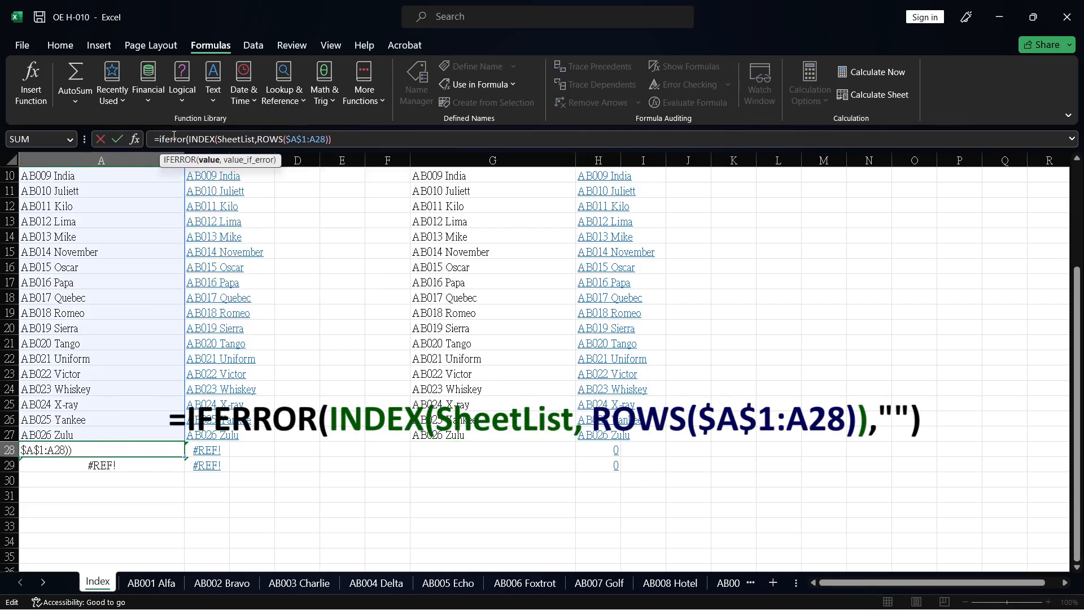
pyautogui.write(',"")')
pyautogui.press('Return')
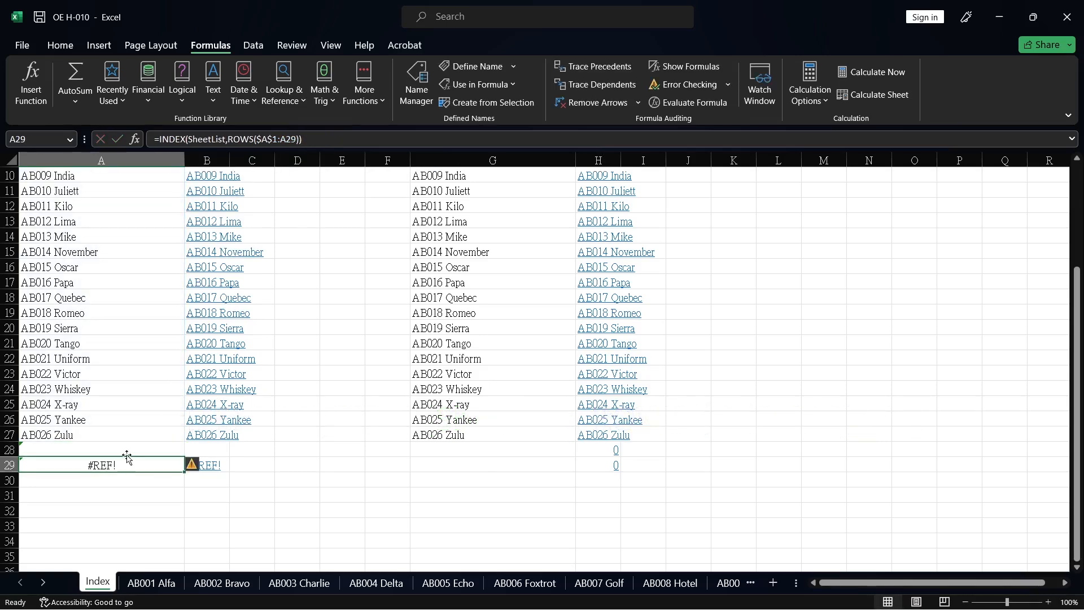
pyautogui.click(164, 450)
pyautogui.doubleClick(184, 456)
pyautogui.click(162, 450)
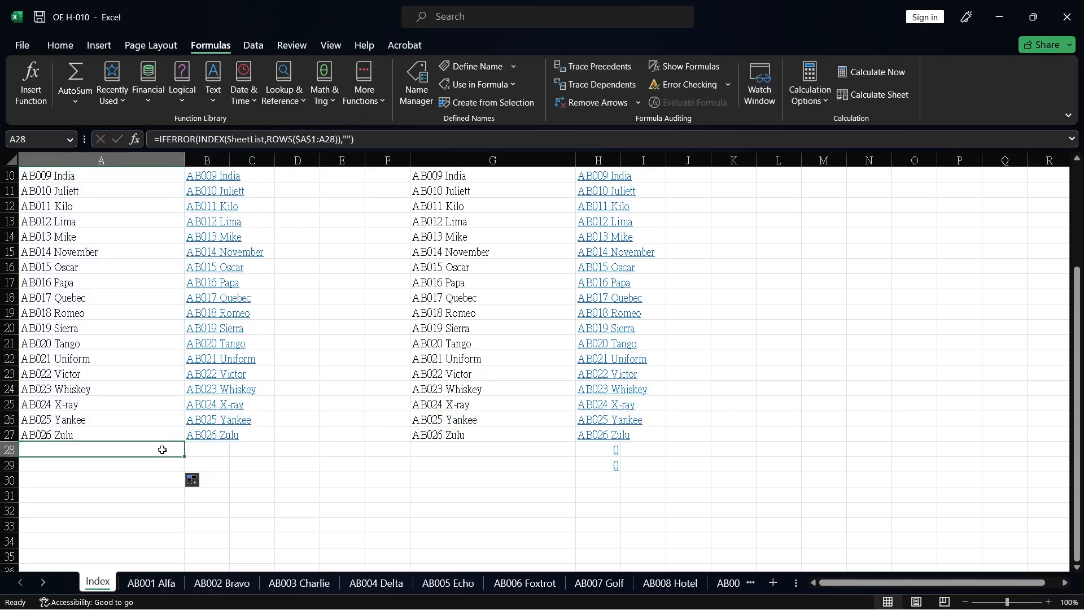
# - Change B28's formula to =IF(A28<>"", HYPERLINK("#'"&A28&"'!A1",A28),"")
pyautogui.click(201, 455)
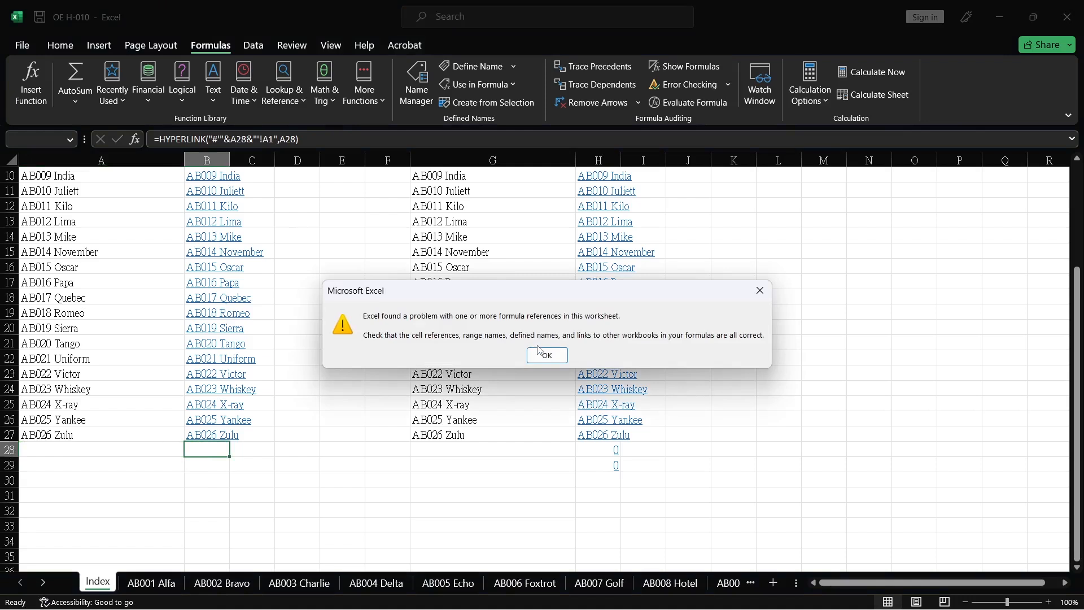
pyautogui.click(546, 354)
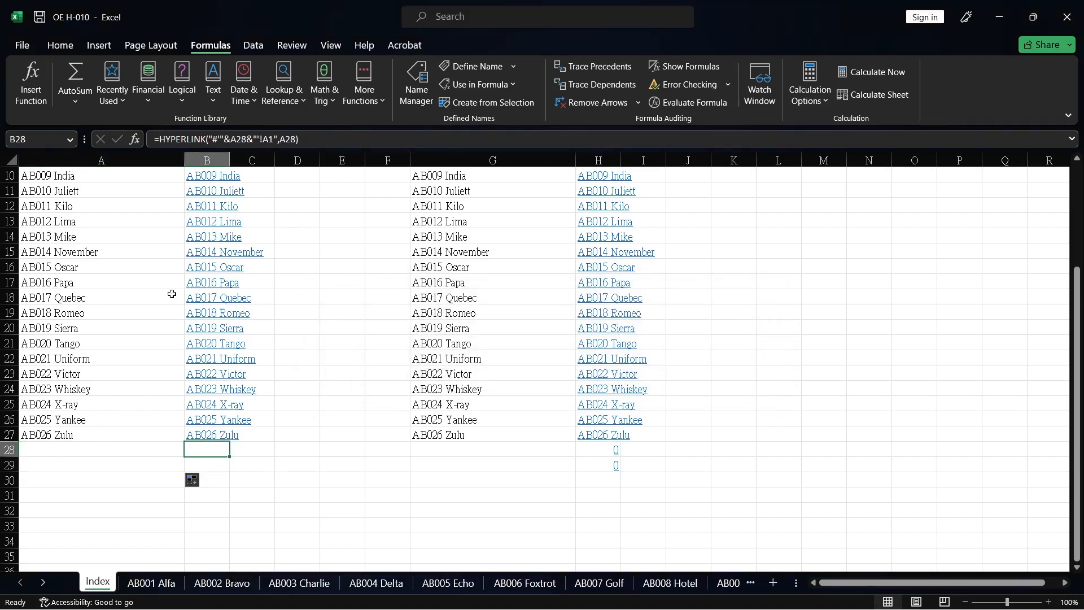
pyautogui.click(161, 139)
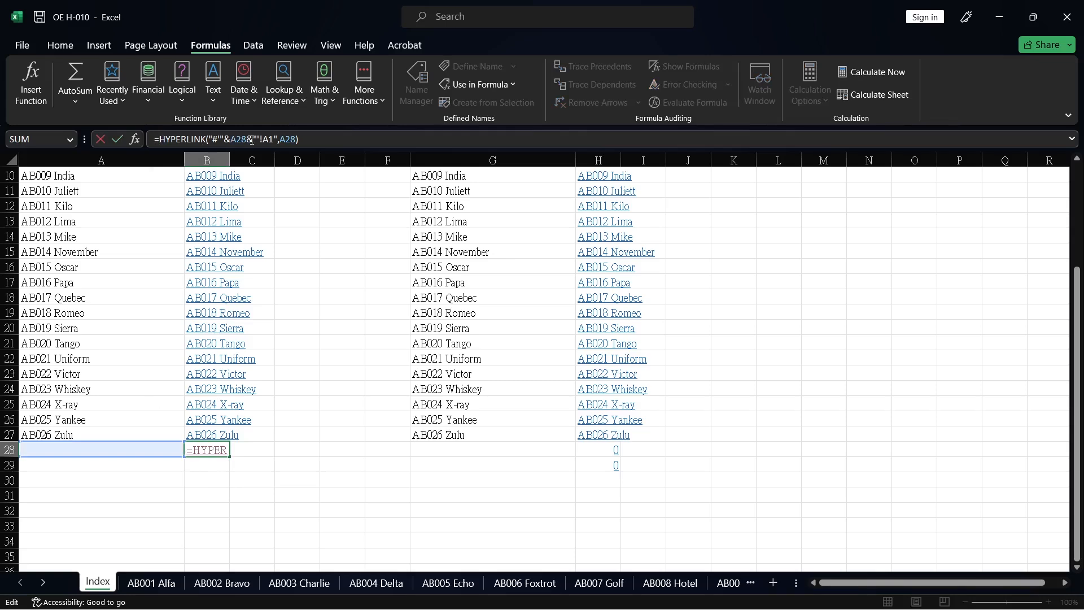
pyautogui.write('if(A')
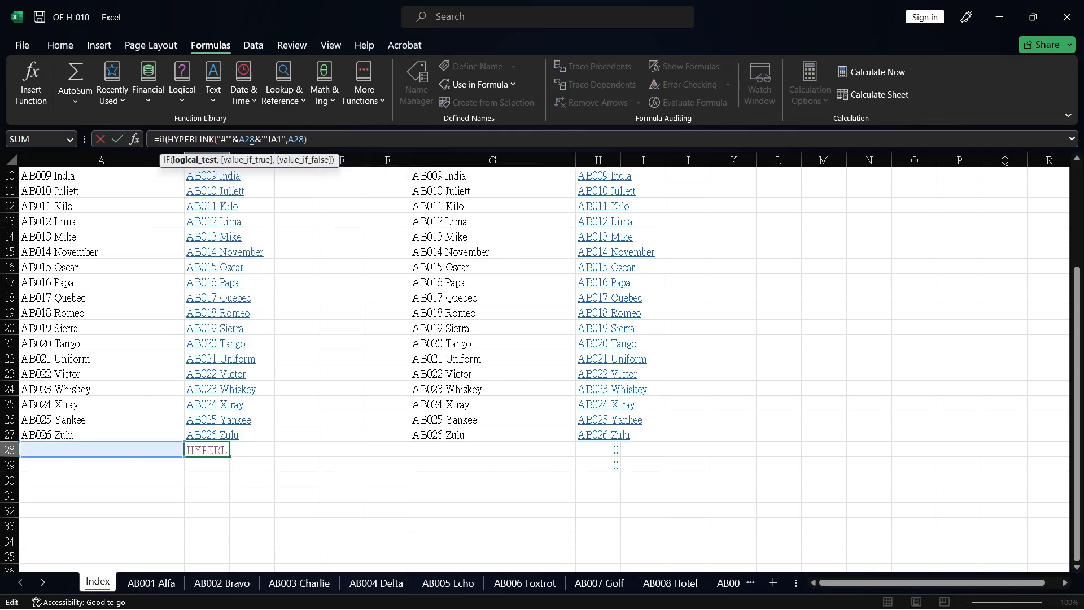
pyautogui.write('28')
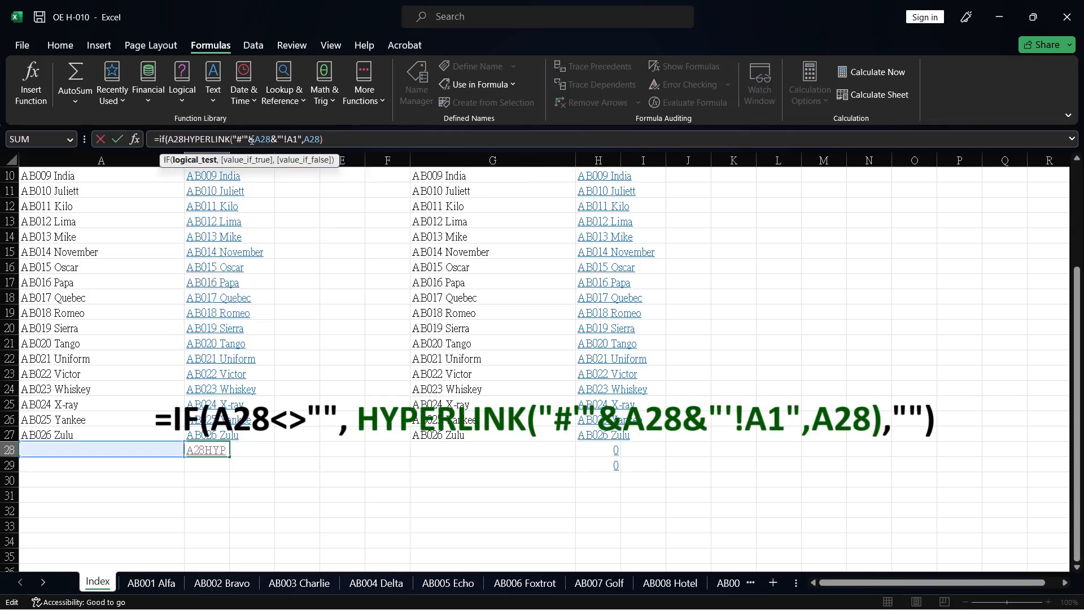
pyautogui.write('<>"",')
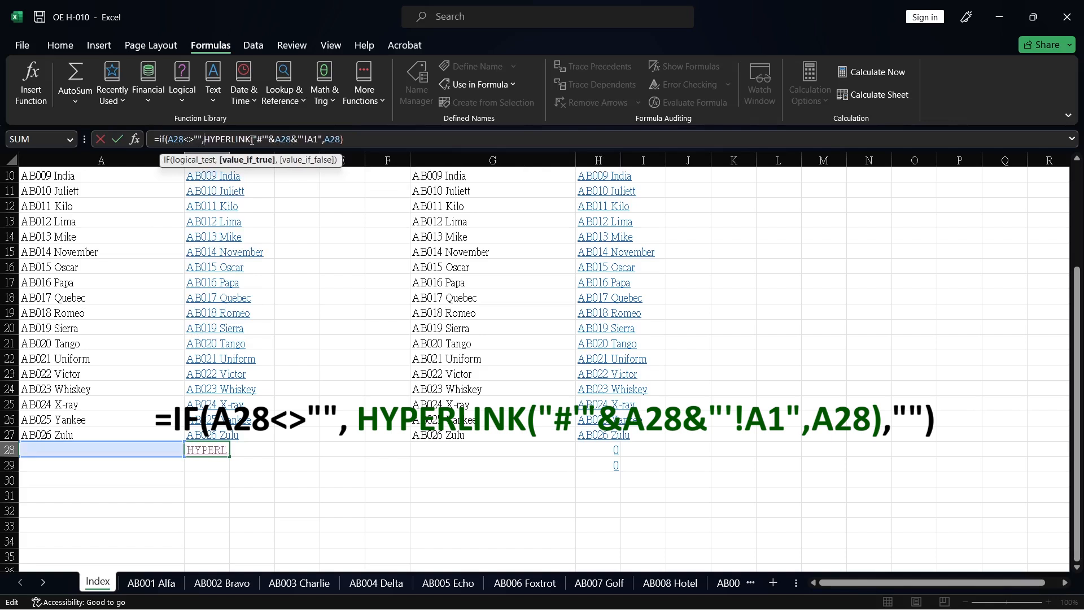
pyautogui.click(415, 145)
pyautogui.write(',"")')
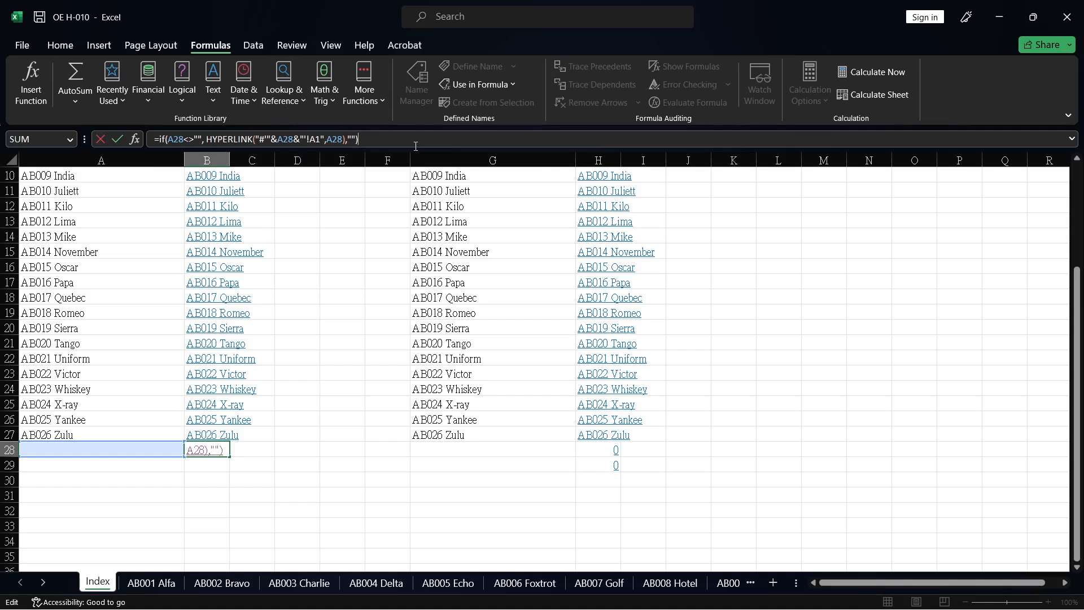
pyautogui.hotkey('ctrl', 'Return')
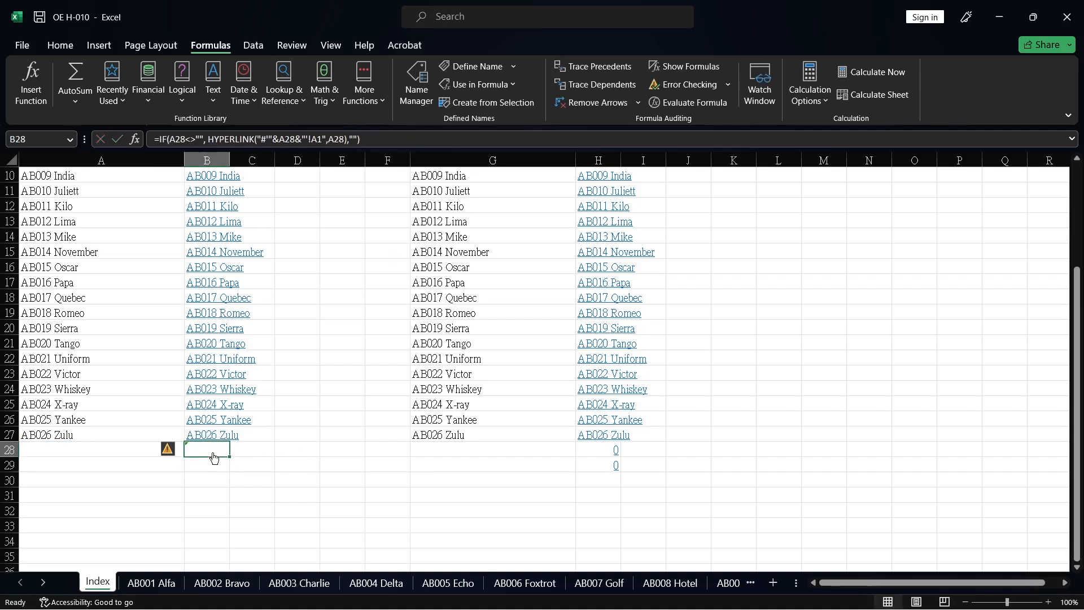
# - Fill B28's formula down to B29 and test the link cells B28 and B29
pyautogui.moveTo(229, 455); pyautogui.dragTo(228, 467)
pyautogui.click(278, 453)
pyautogui.click(209, 452)
pyautogui.click(208, 462)
pyautogui.click(205, 453)
# - Fill the A28:B28 formulas upward to row 2, replacing the earlier name and link formulas
pyautogui.moveTo(142, 454); pyautogui.dragTo(230, 189)
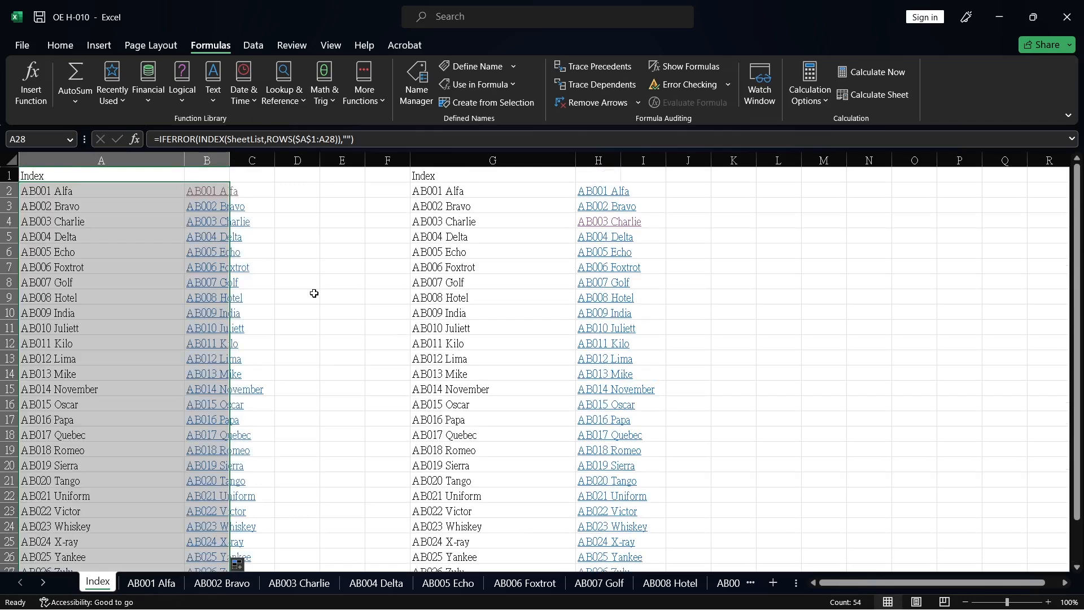
pyautogui.click(314, 294)
pyautogui.scroll(-2, 342, 320)
pyautogui.scroll(2, 226, 254)
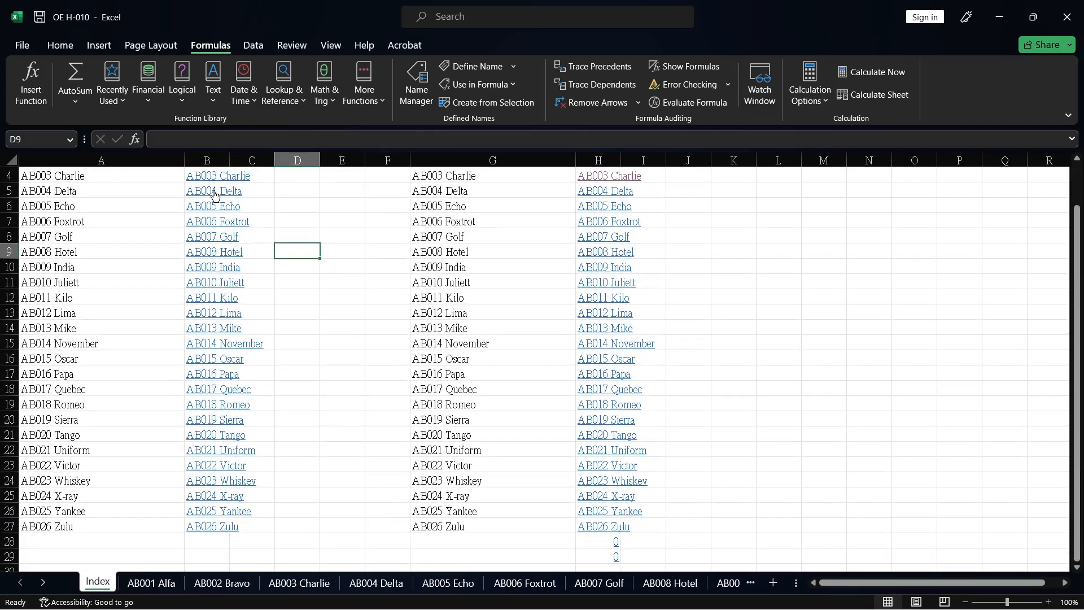
# - Copy B2's link formula into H2 and fill it down the whole link column H
pyautogui.click(213, 194)
pyautogui.hotkey('ctrl', 'c')
pyautogui.click(597, 191)
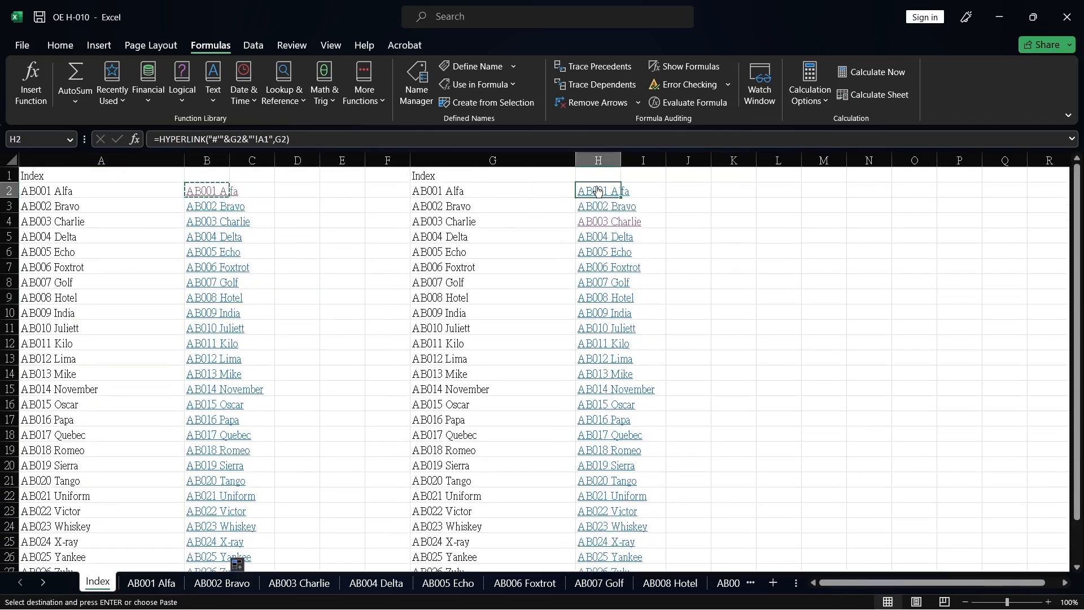
pyautogui.hotkey('ctrl', 'v')
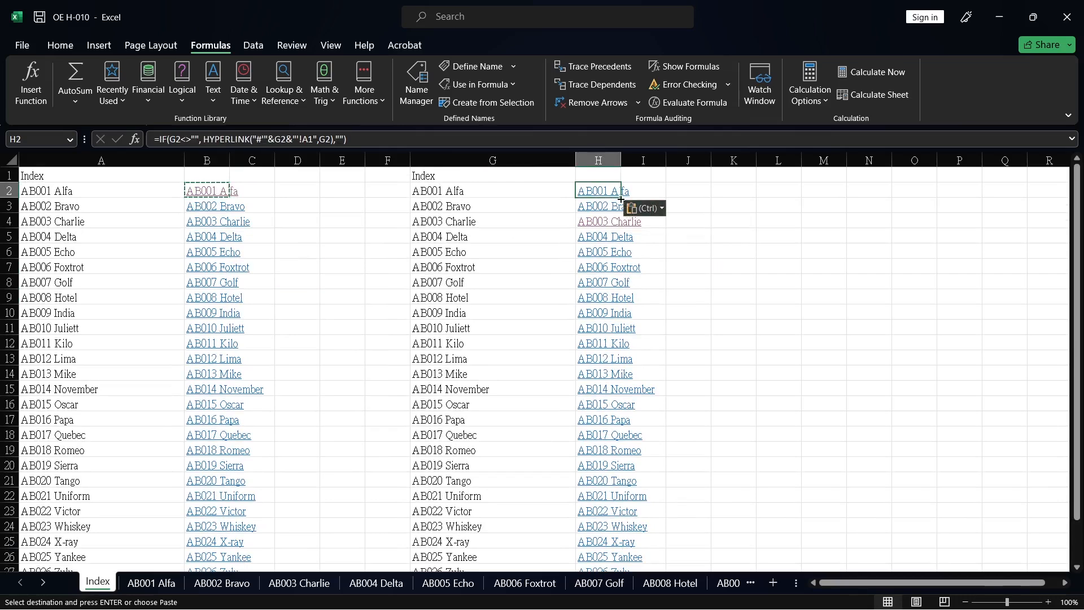
pyautogui.doubleClick(621, 197)
pyautogui.click(700, 275)
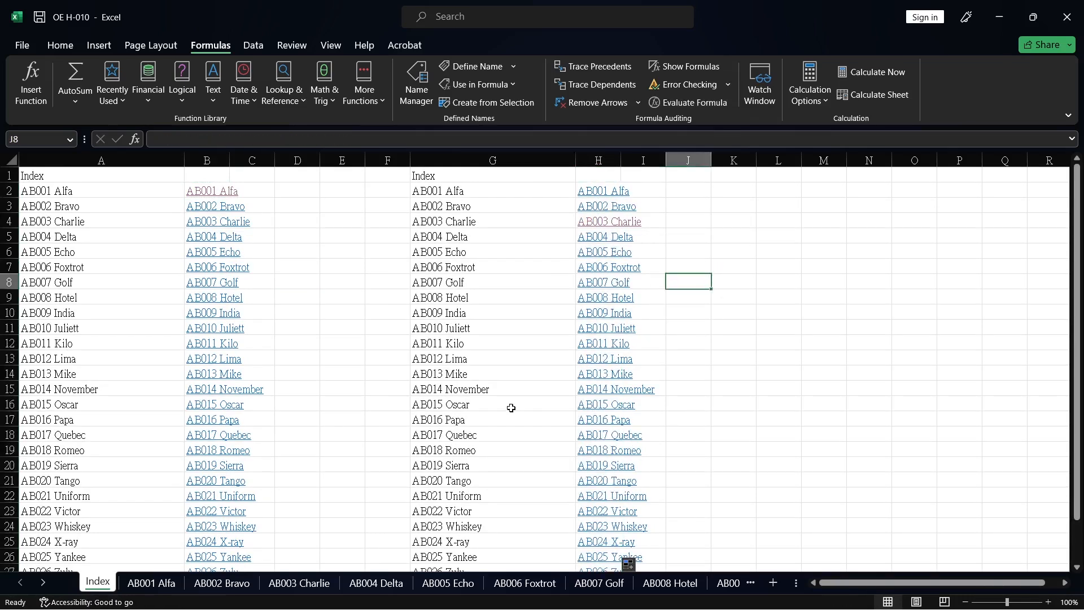
pyautogui.scroll(-3, 511, 407)
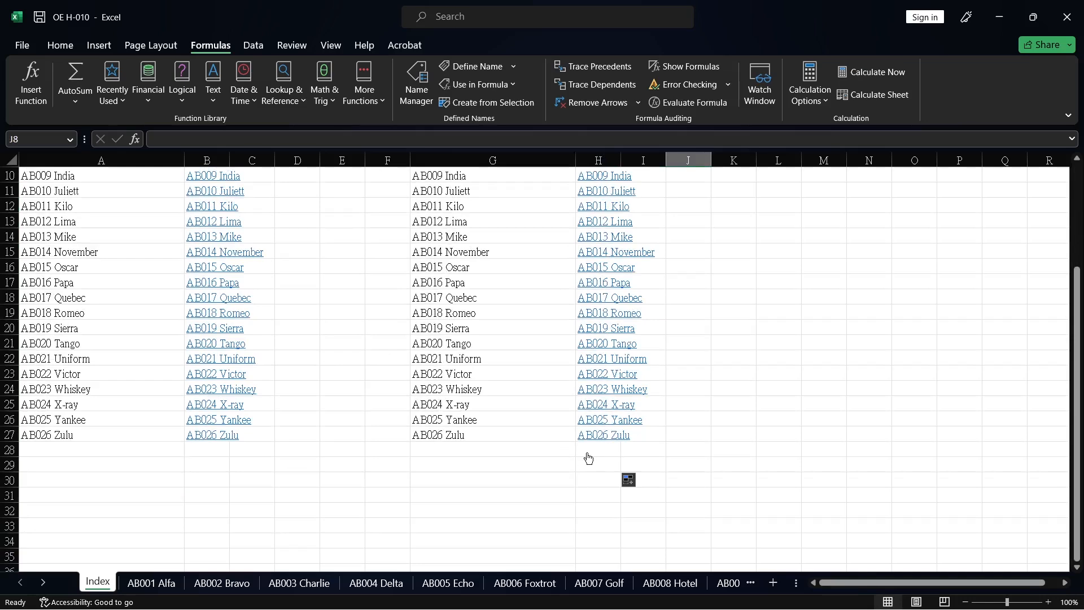
# - Split the Index sheet horizontally just below header row 1, without a vertical split
pyautogui.click(330, 362)
pyautogui.scroll(3, 331, 361)
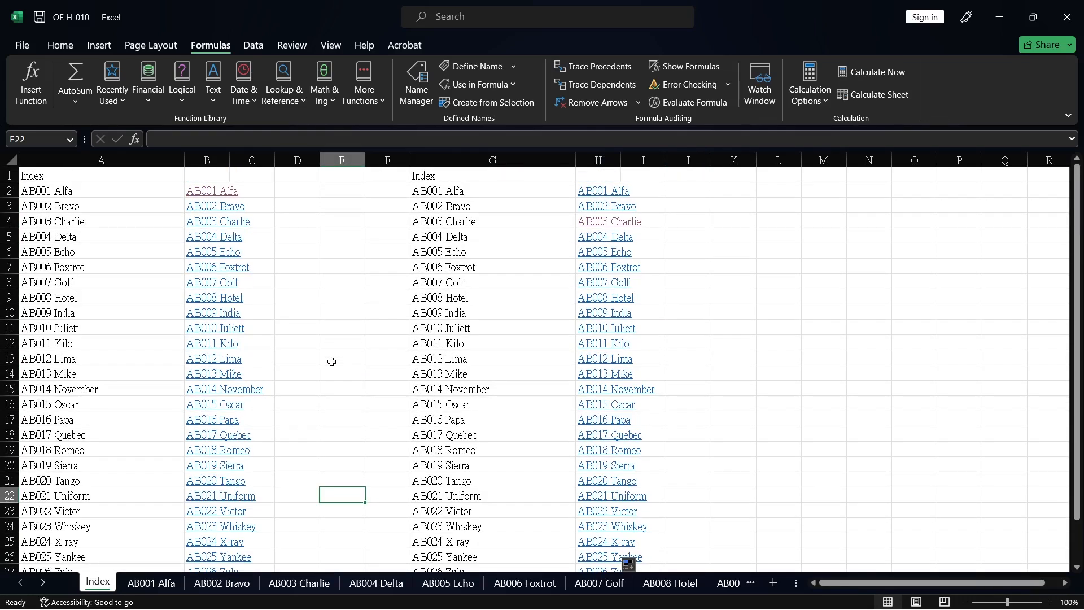
pyautogui.scroll(-3, 331, 360)
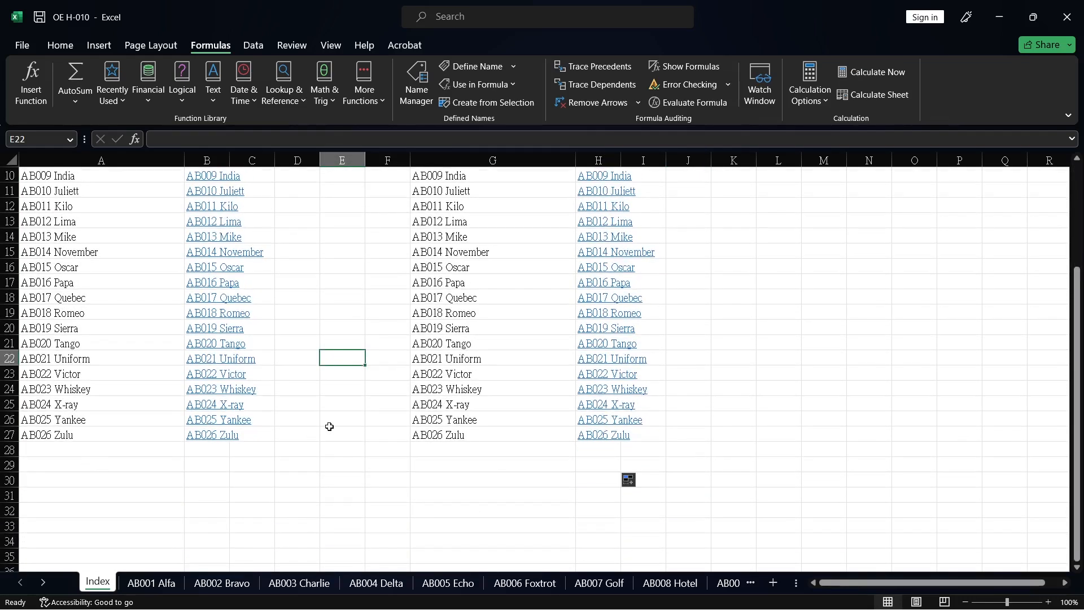
pyautogui.scroll(3, 321, 430)
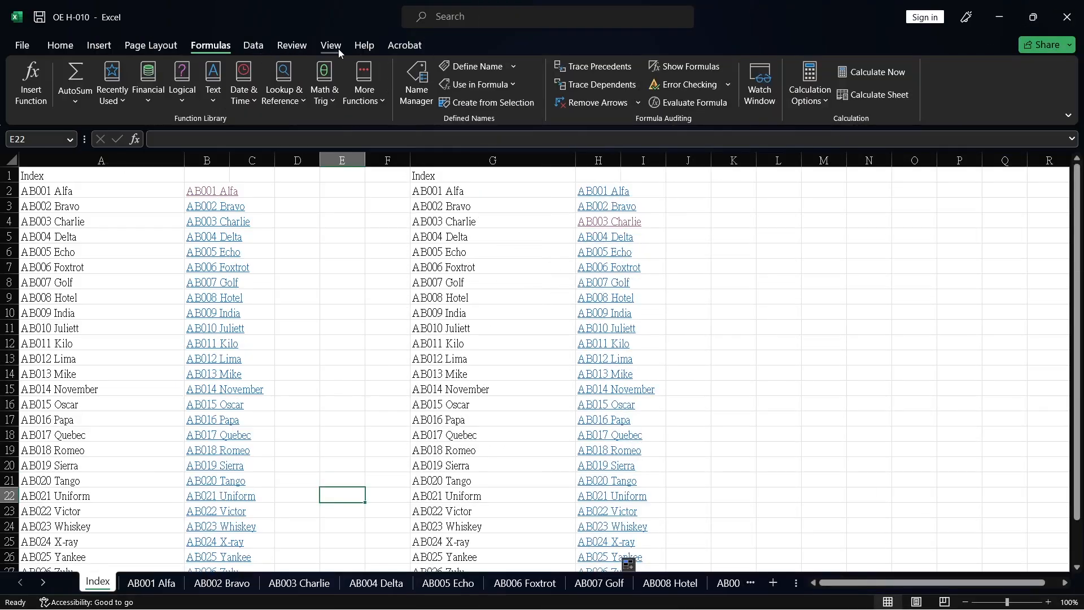
pyautogui.click(338, 48)
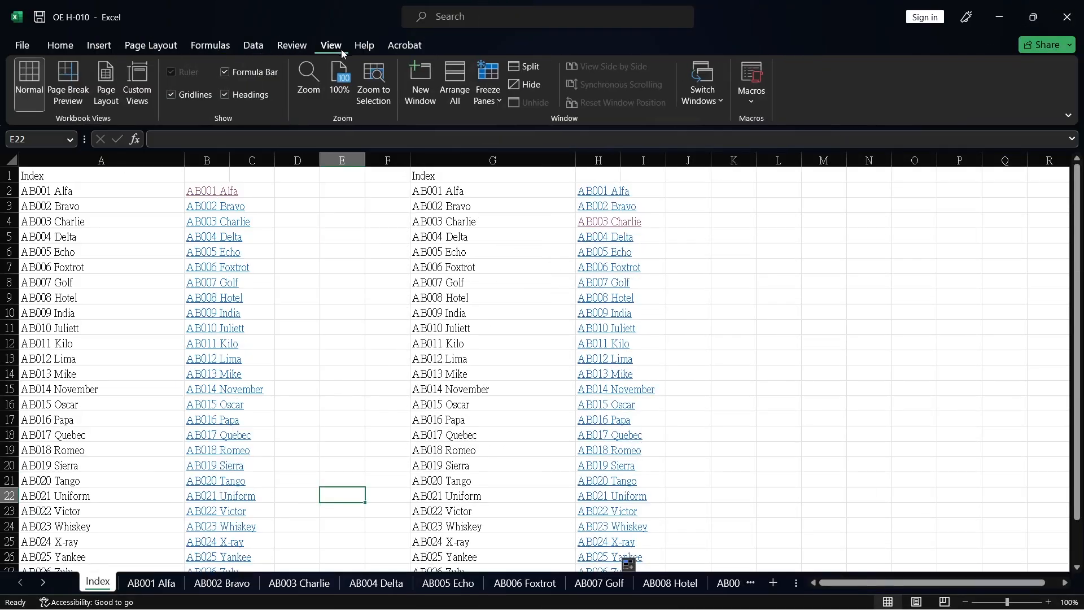
pyautogui.click(527, 68)
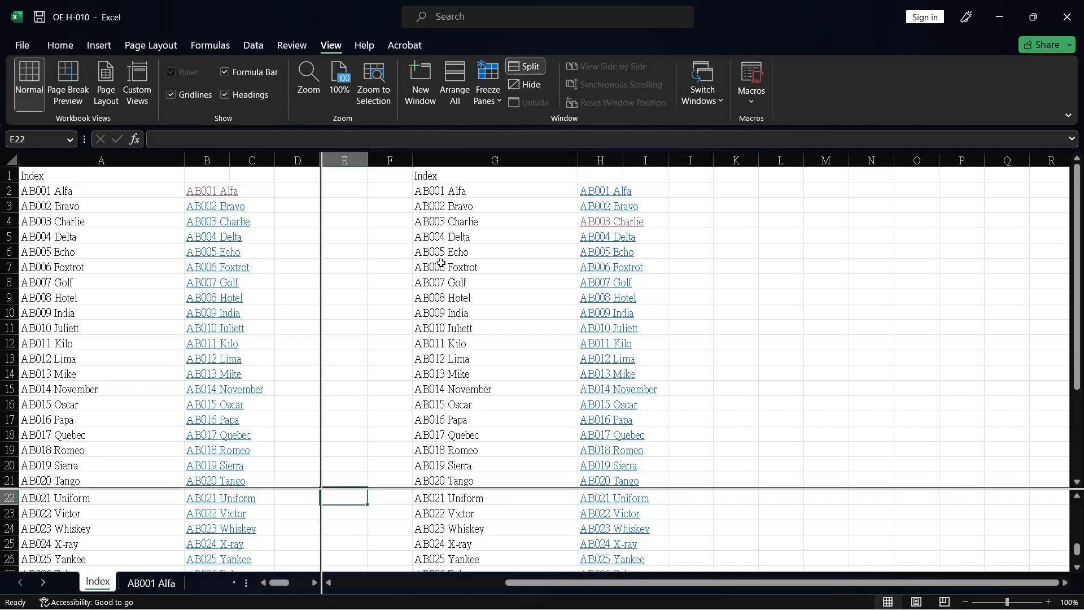
pyautogui.doubleClick(321, 418)
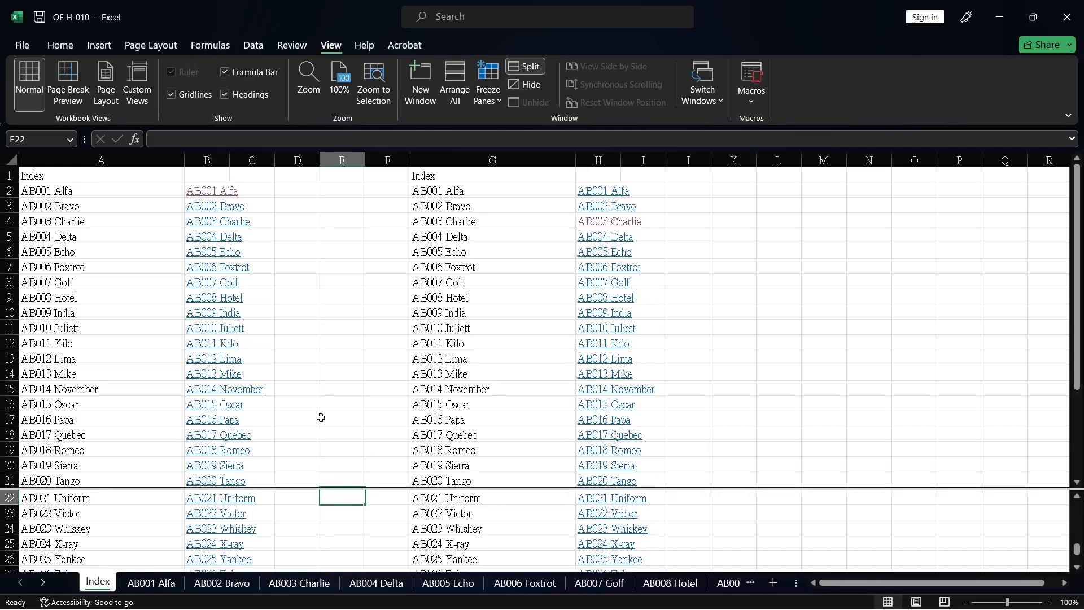
pyautogui.moveTo(307, 488); pyautogui.dragTo(253, 184)
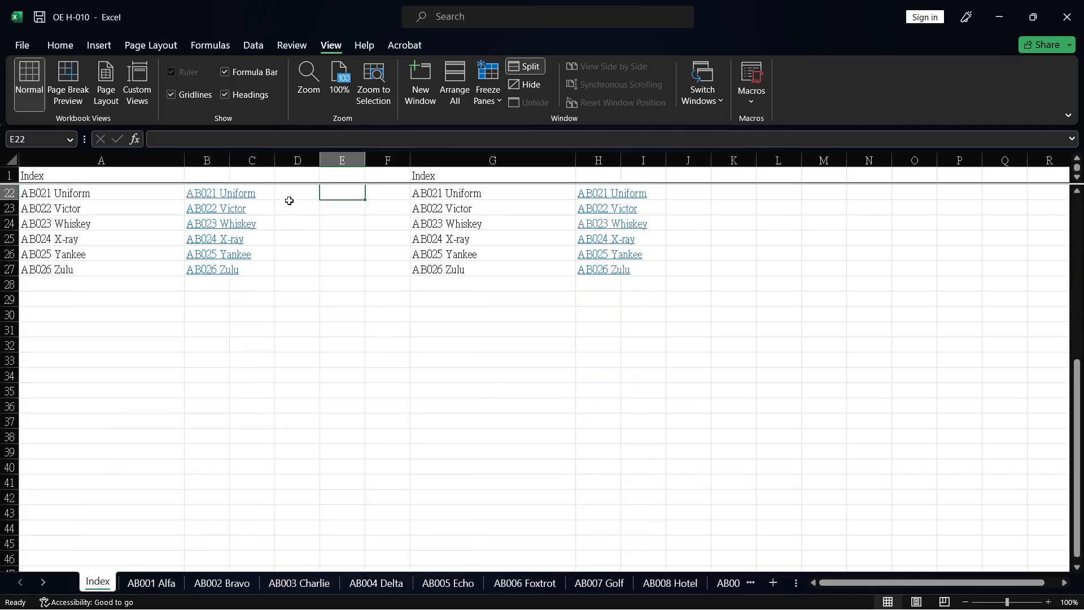
# - Freeze the panes at the split so header row 1 stays in view, and check it against the list
pyautogui.click(486, 76)
pyautogui.click(513, 132)
pyautogui.scroll(7, 301, 281)
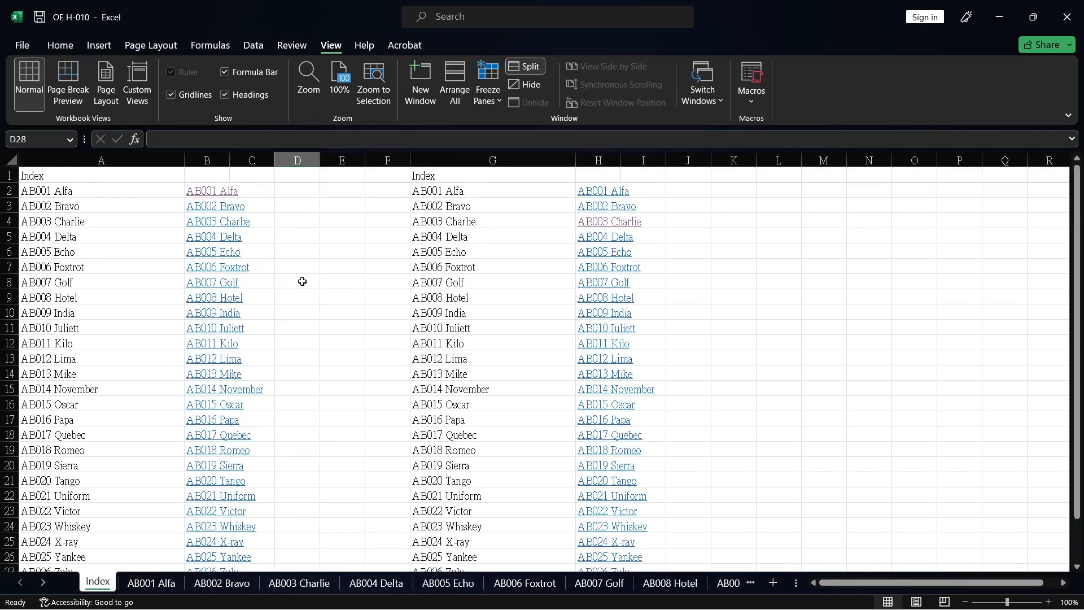
pyautogui.scroll(-4, 302, 281)
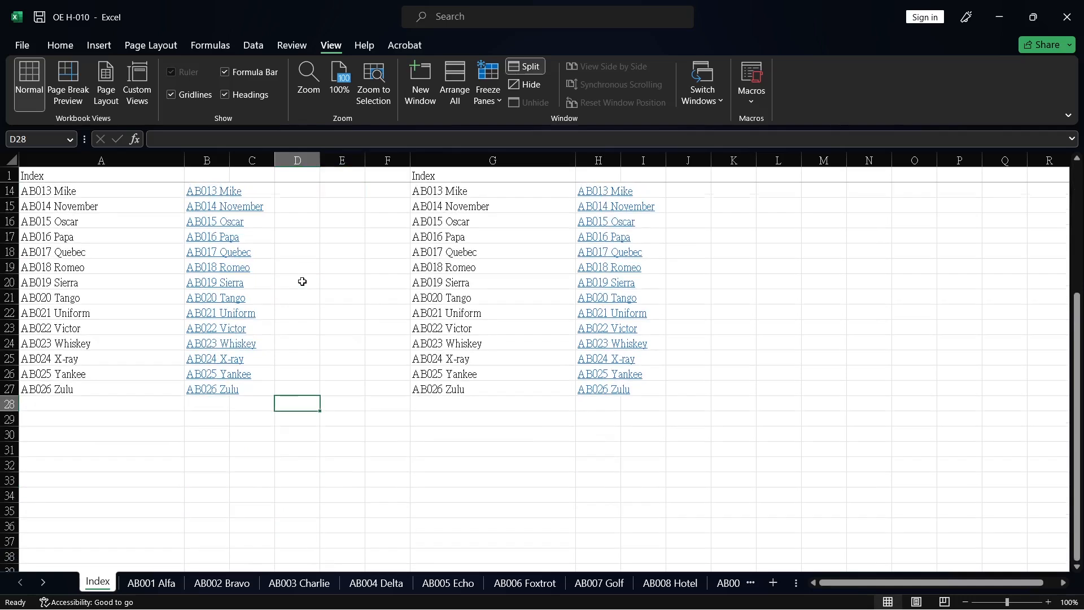
pyautogui.scroll(4, 302, 281)
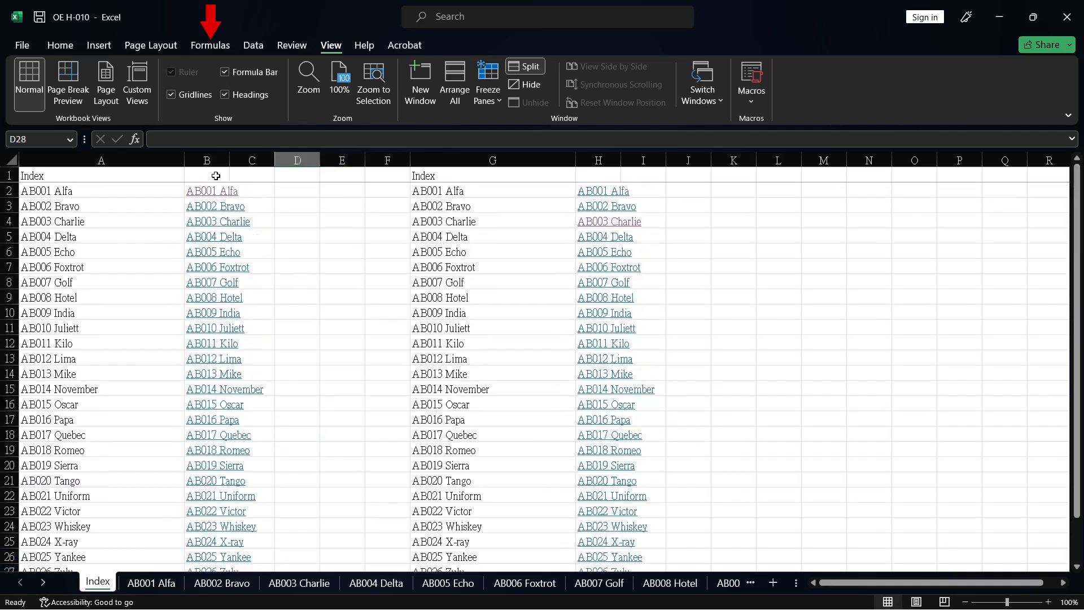
# - Define a workbook-scoped name SheetCount that refers to =GET.WORKBOOK(4)
pyautogui.click(200, 48)
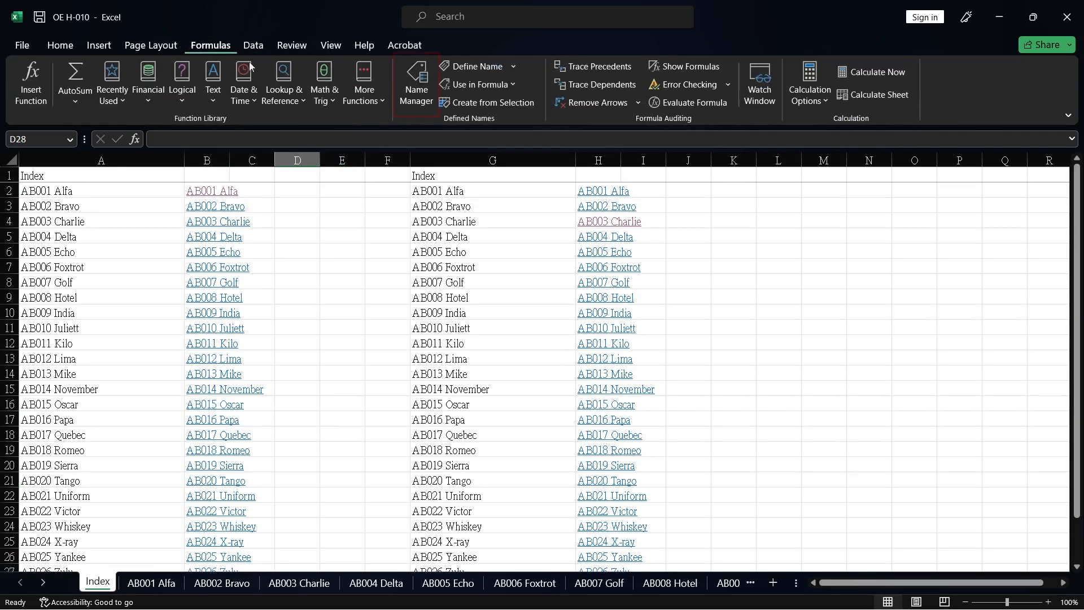
pyautogui.click(416, 86)
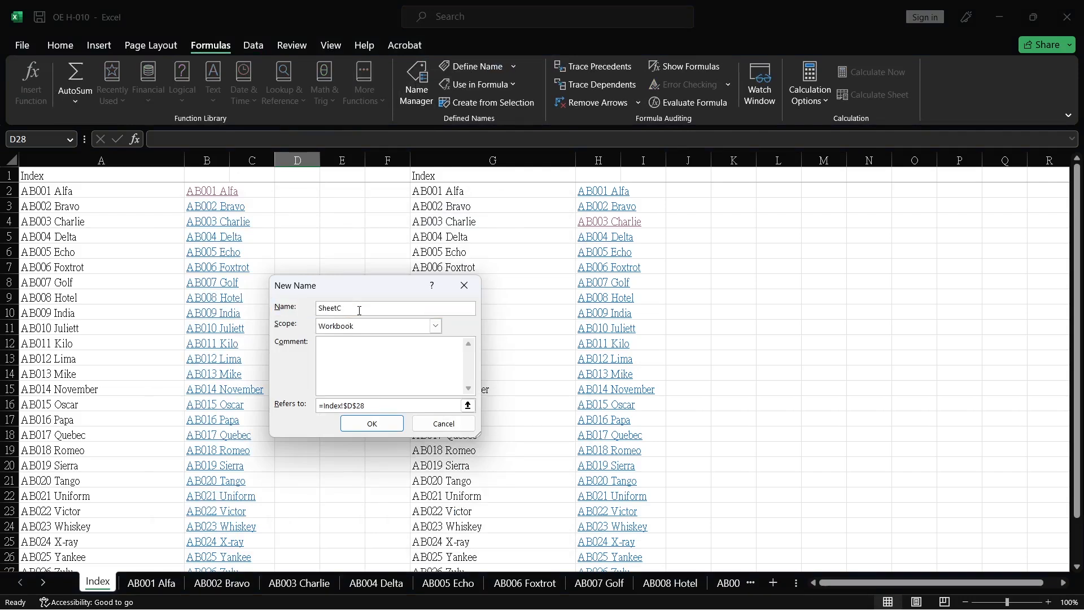
pyautogui.click(331, 402)
pyautogui.moveTo(325, 402); pyautogui.dragTo(418, 407)
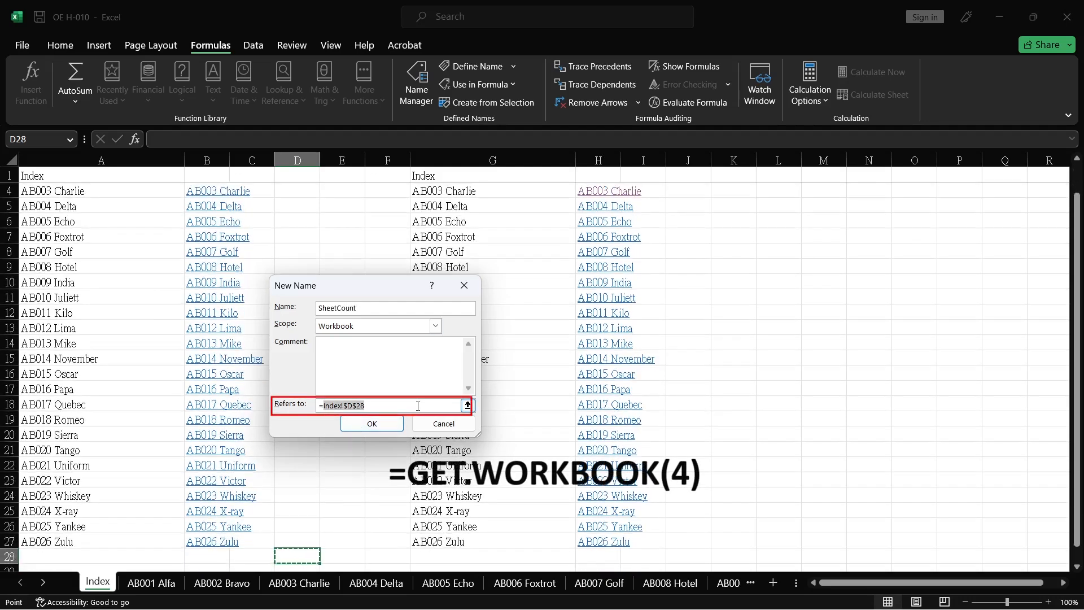
pyautogui.write('get')
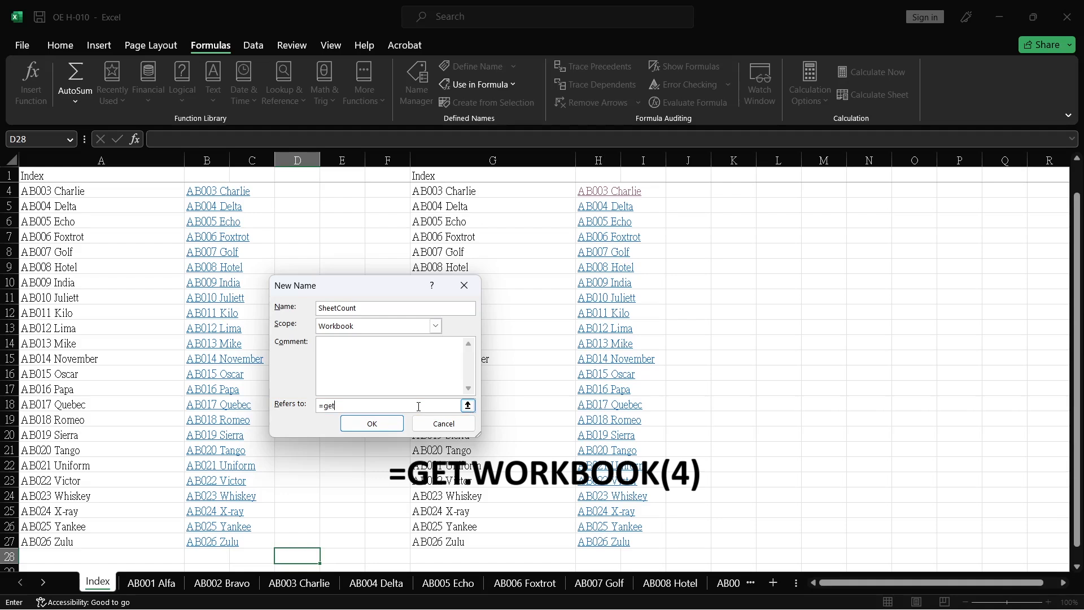
pyautogui.write('.workbook')
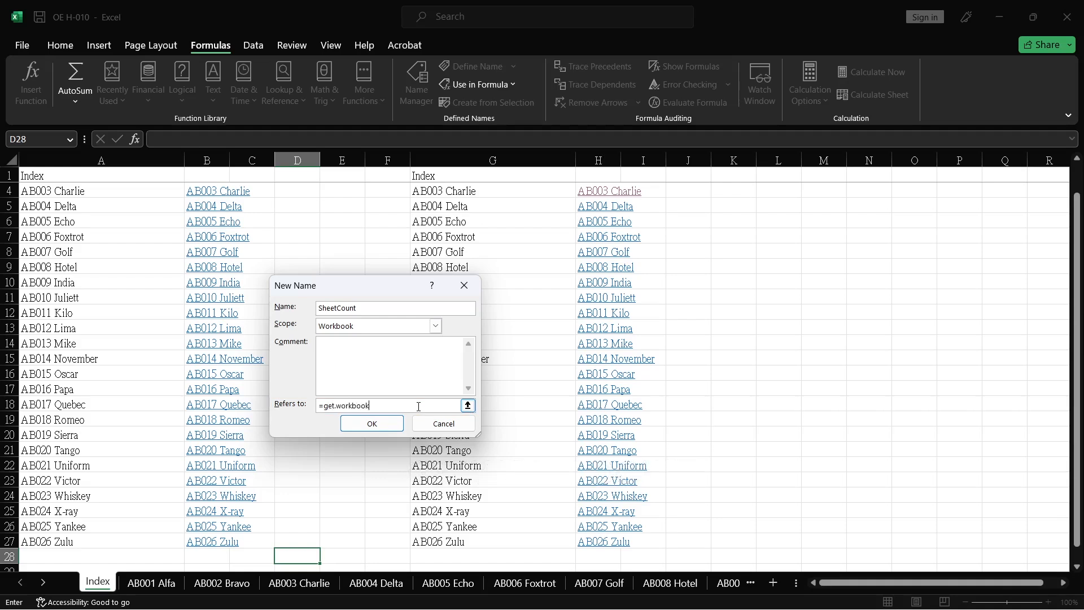
pyautogui.press('Return')
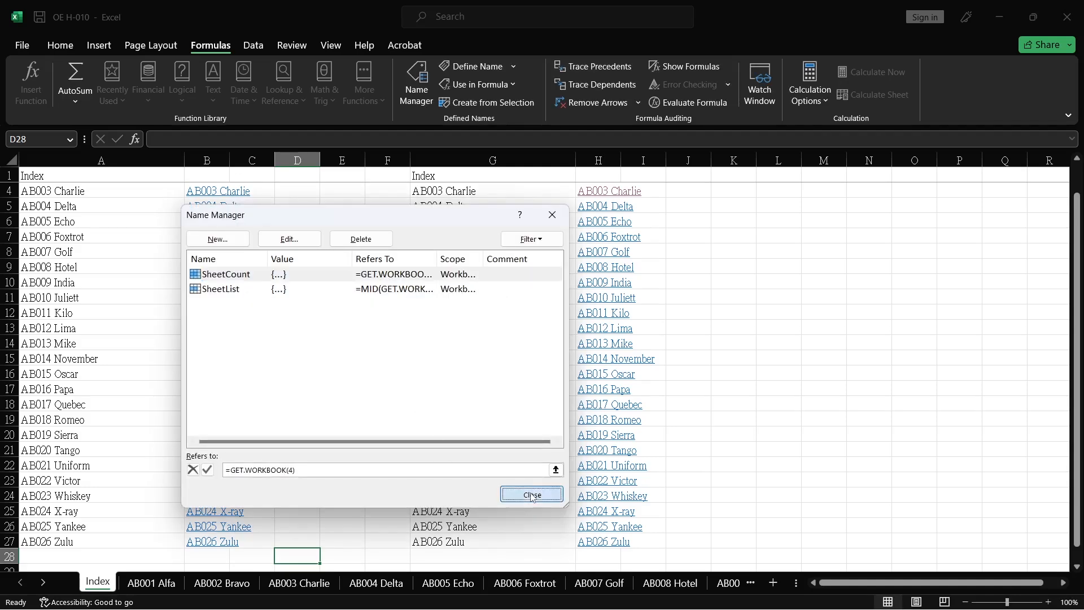
pyautogui.click(530, 493)
# - Enter the formula =SheetCount in cell B1 of the Index sheet
pyautogui.click(350, 359)
pyautogui.scroll(1, 222, 197)
pyautogui.click(207, 173)
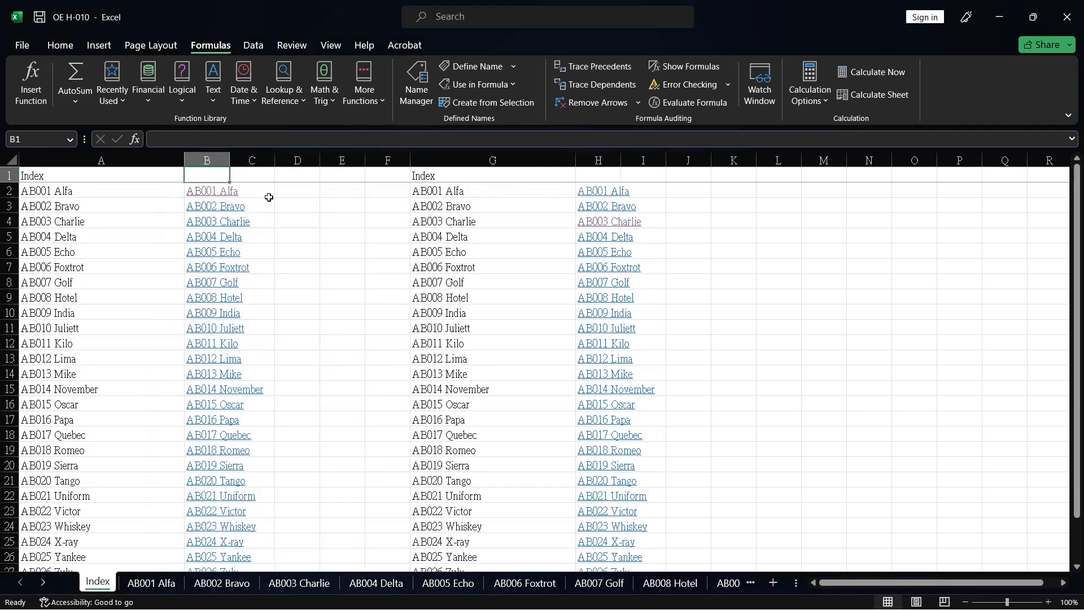
pyautogui.write('=')
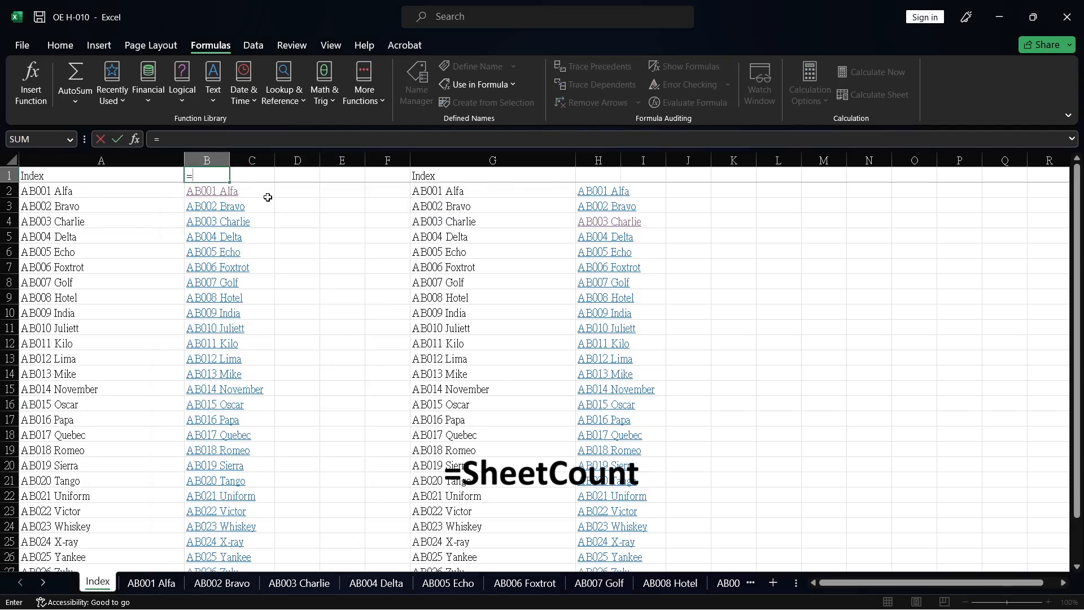
pyautogui.write('sheet')
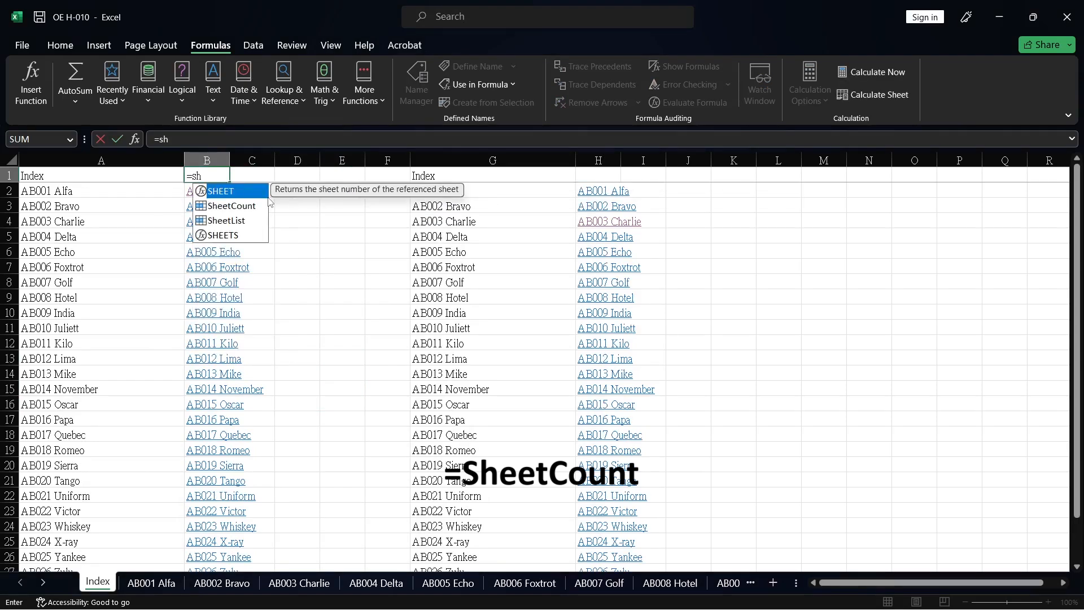
pyautogui.doubleClick(232, 206)
pyautogui.press('Return')
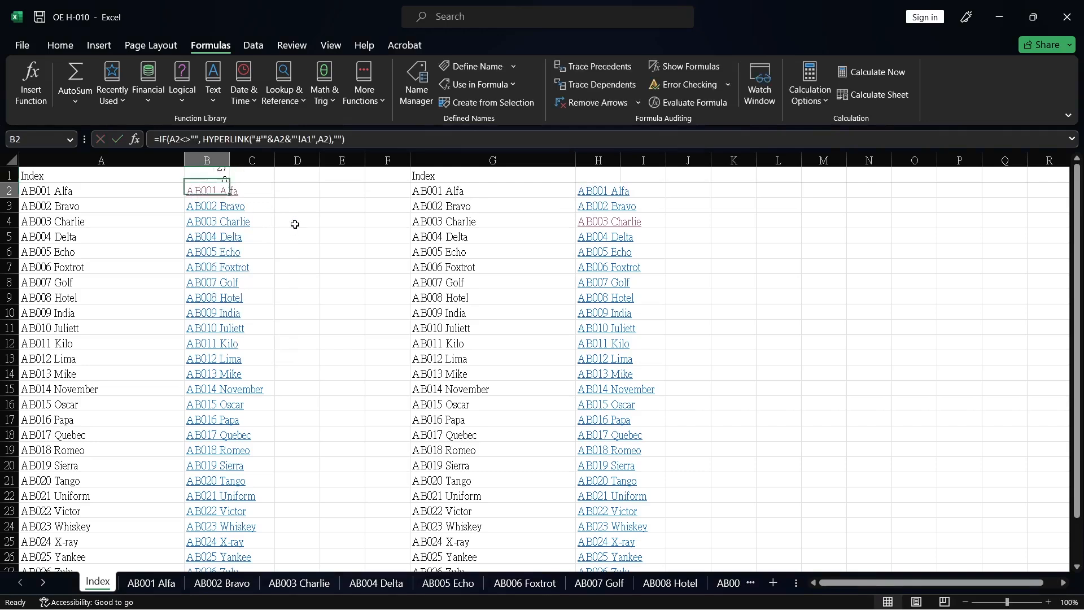
pyautogui.click(294, 224)
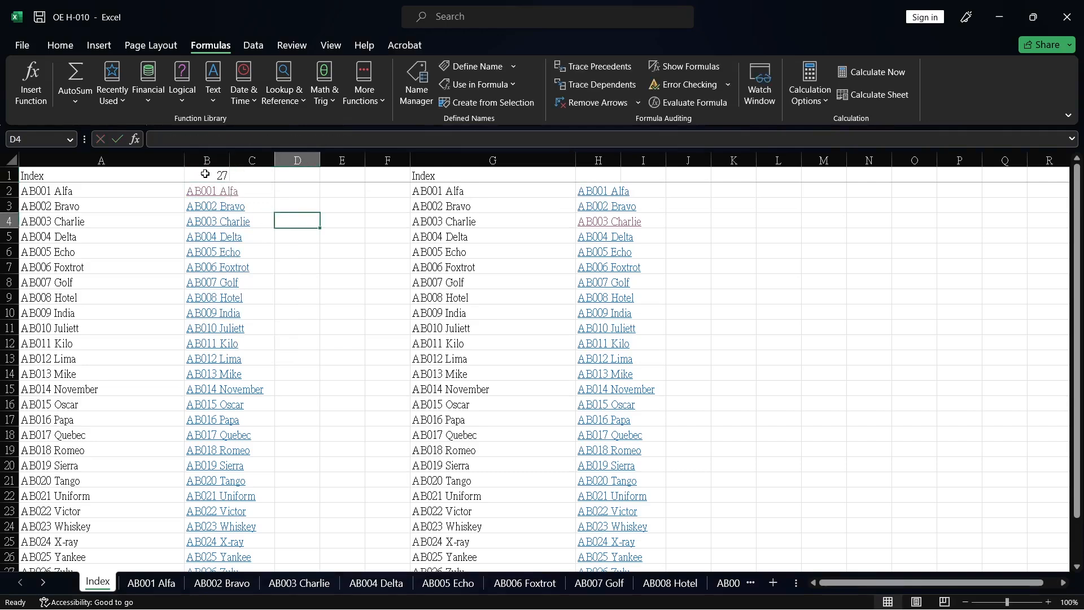
# - Check the sheet count in cell B1 of the Index sheet against the end of the worksheet list
pyautogui.click(205, 174)
pyautogui.click(346, 242)
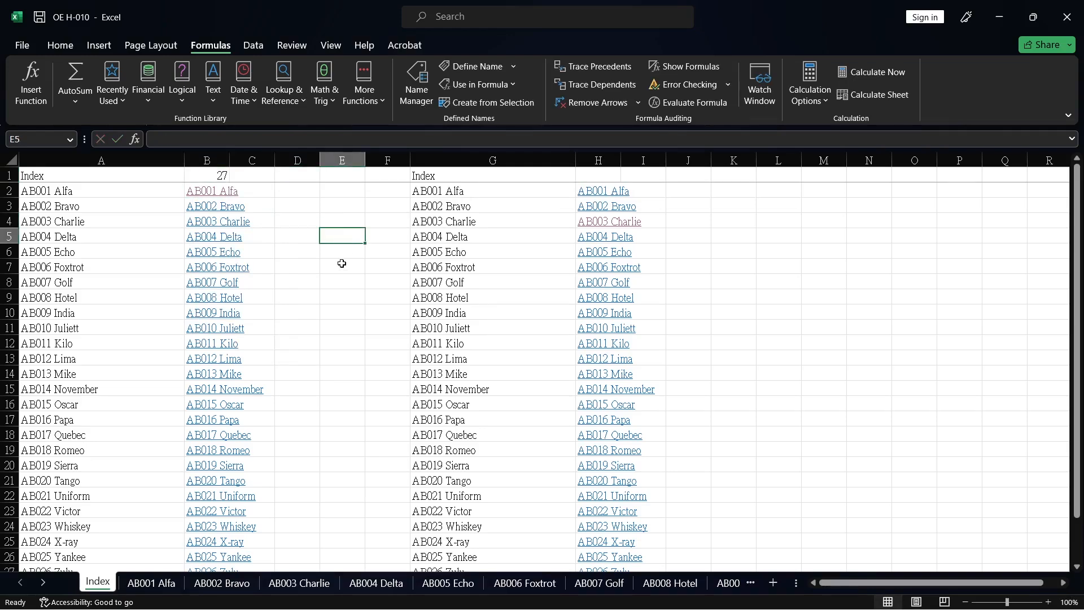
pyautogui.scroll(-3, 327, 315)
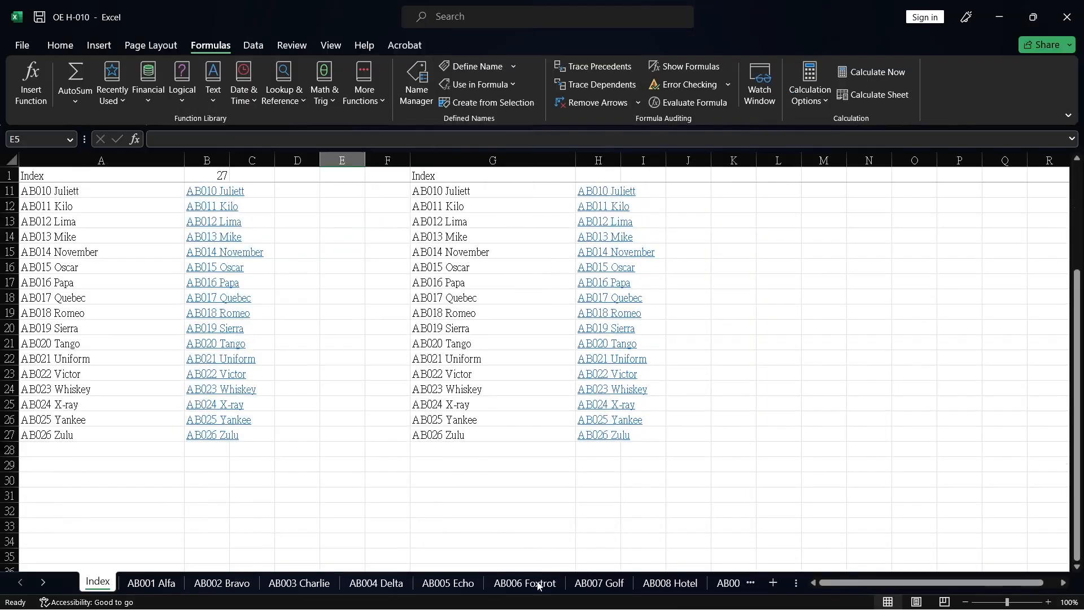
pyautogui.click(538, 583)
pyautogui.keyDown('shift'); pyautogui.click(599, 584); pyautogui.keyUp('shift')
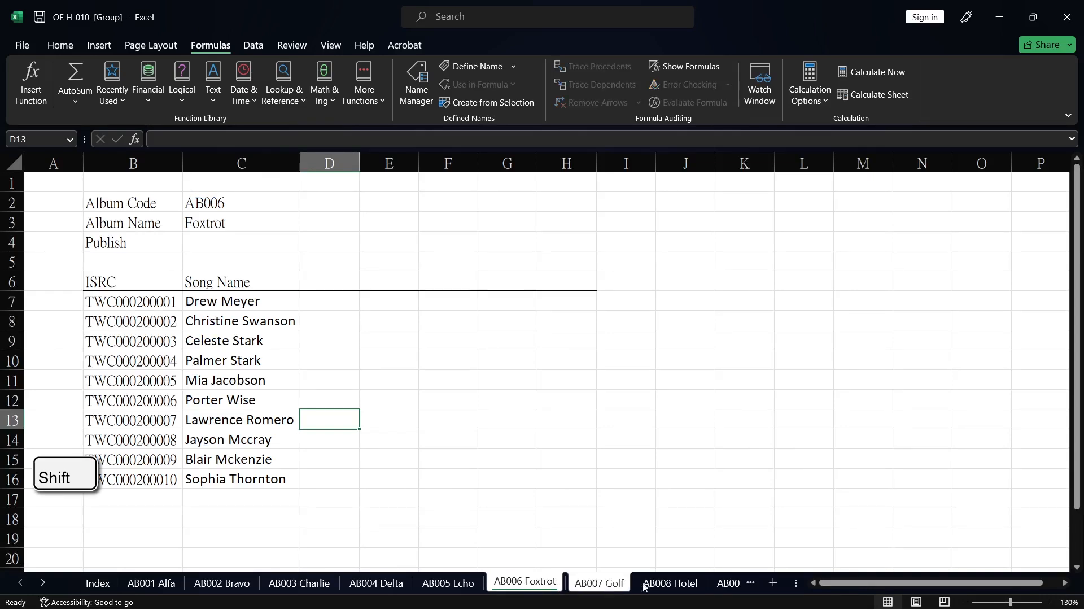
pyautogui.keyDown('shift'); pyautogui.click(660, 587); pyautogui.keyUp('shift')
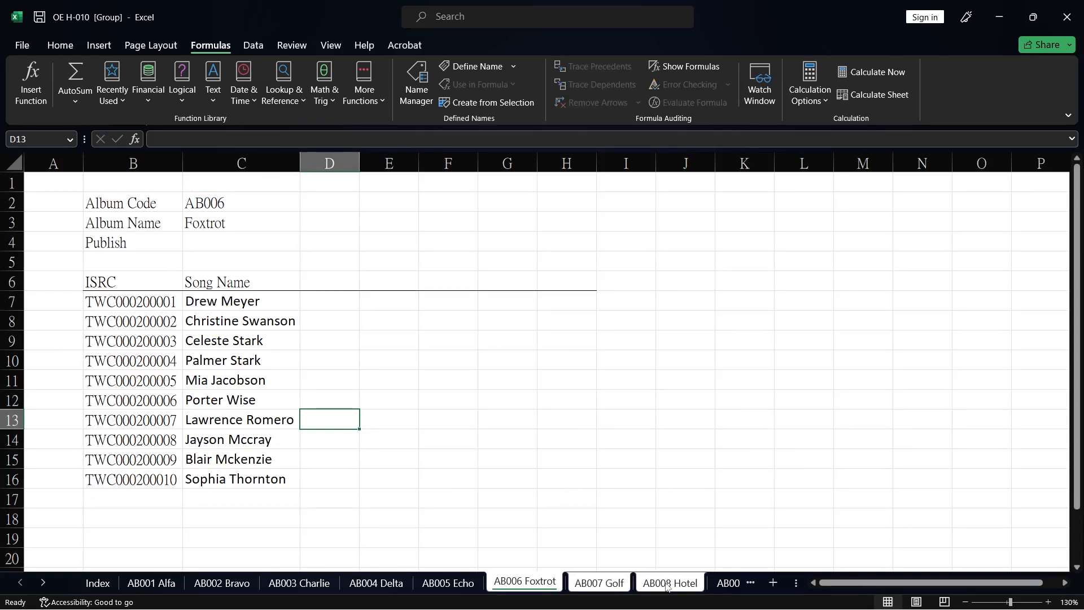
pyautogui.click(669, 584)
pyautogui.scroll(-3, 721, 537)
pyautogui.click(720, 537)
# - Duplicate the AB008 Hotel, AB009 India and AB010 Juliett sheets together, placing the copies directly after AB010 Juliett
pyautogui.click(750, 583)
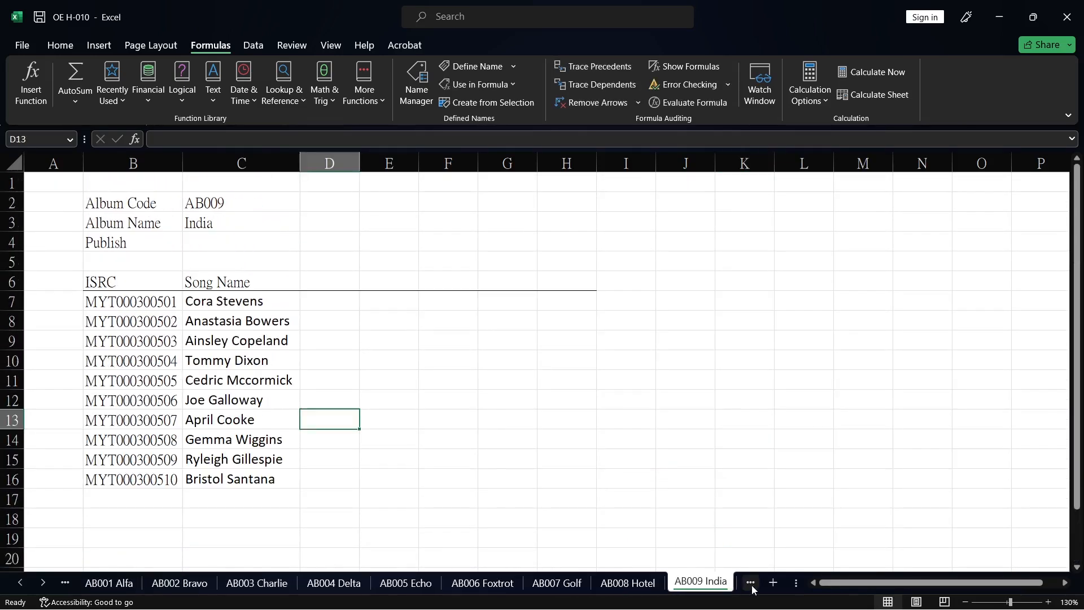
pyautogui.click(750, 583)
pyautogui.click(499, 584)
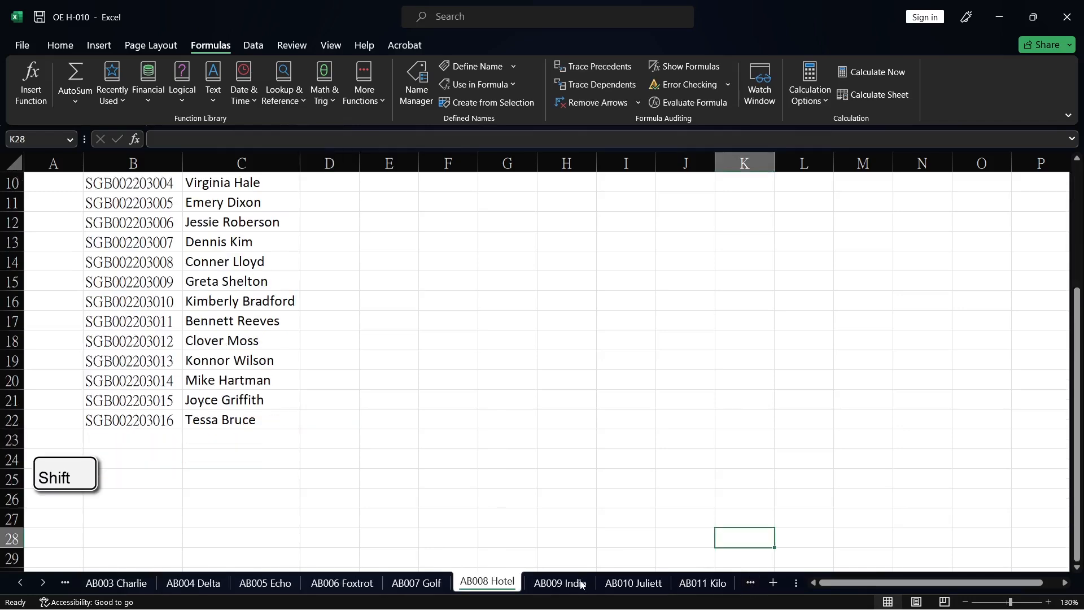
pyautogui.keyDown('shift'); pyautogui.click(560, 583); pyautogui.keyUp('shift')
pyautogui.keyDown('shift'); pyautogui.click(633, 587); pyautogui.keyUp('shift')
pyautogui.moveTo(631, 587); pyautogui.dragTo(693, 578)
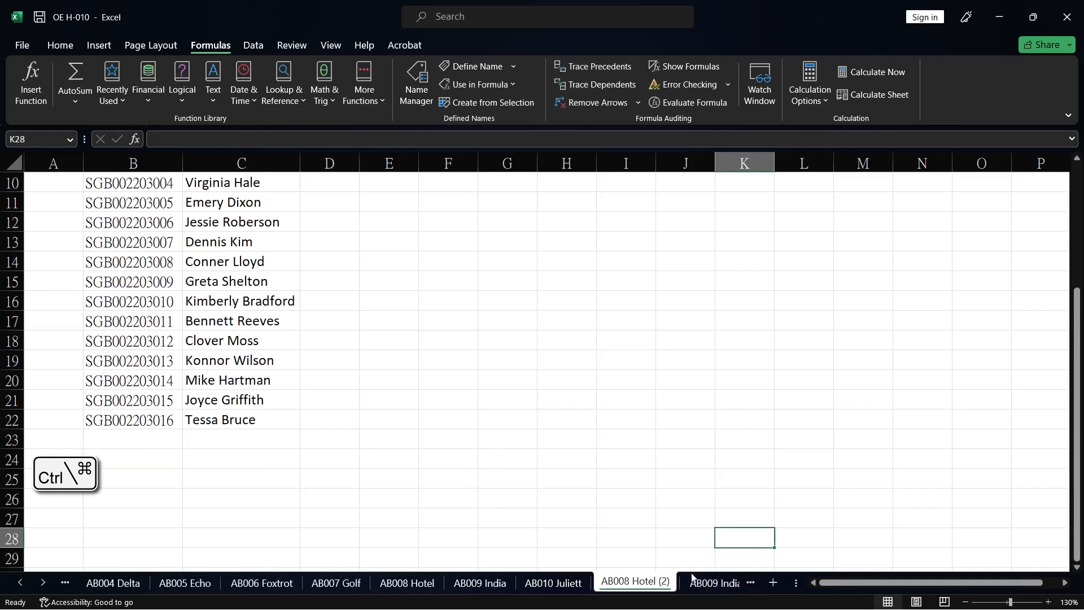
pyautogui.click(447, 414)
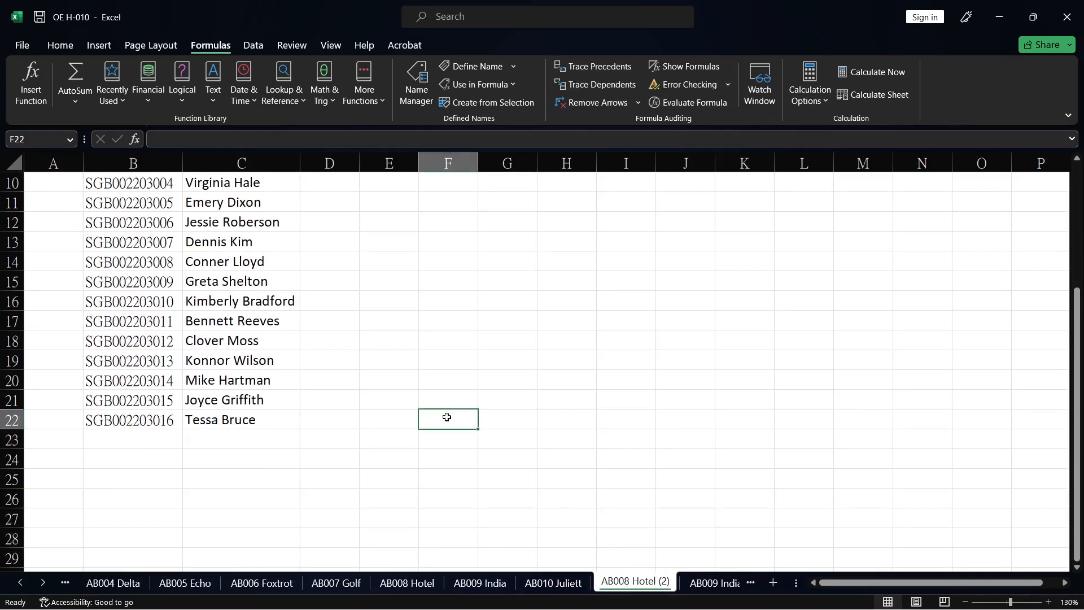
# - Return to the Index sheet and check the worksheet list and the count in B1 for the copied sheets
pyautogui.click(64, 585)
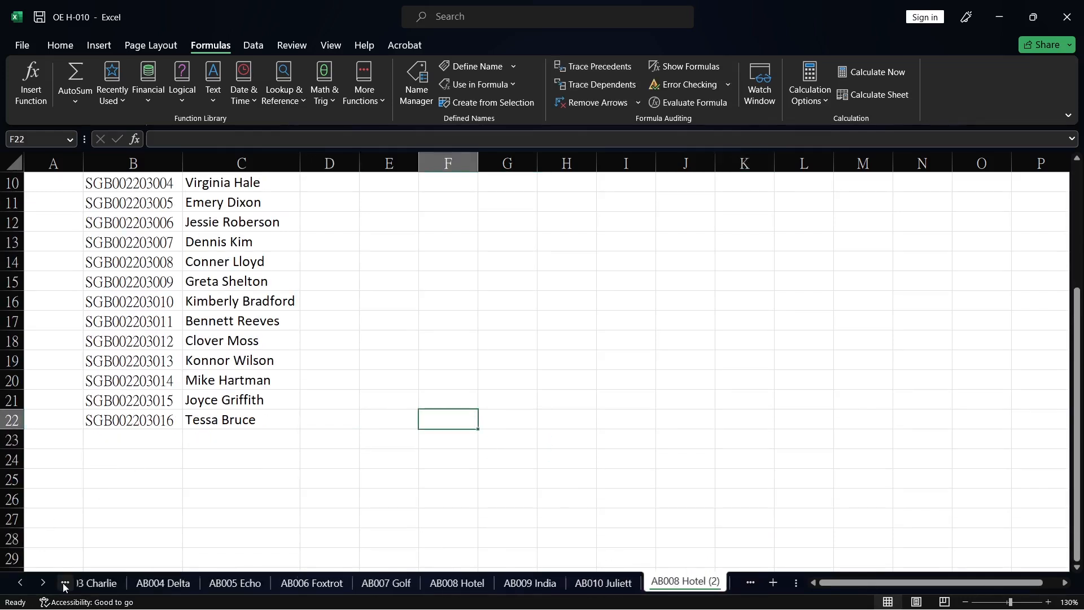
pyautogui.click(19, 582)
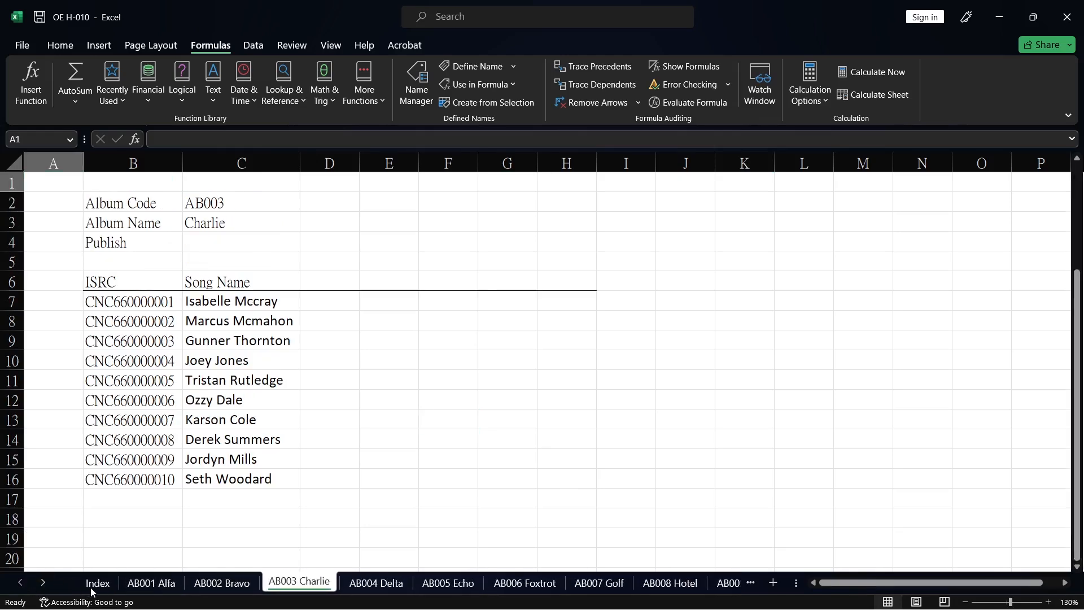
pyautogui.click(92, 587)
pyautogui.scroll(2, 360, 371)
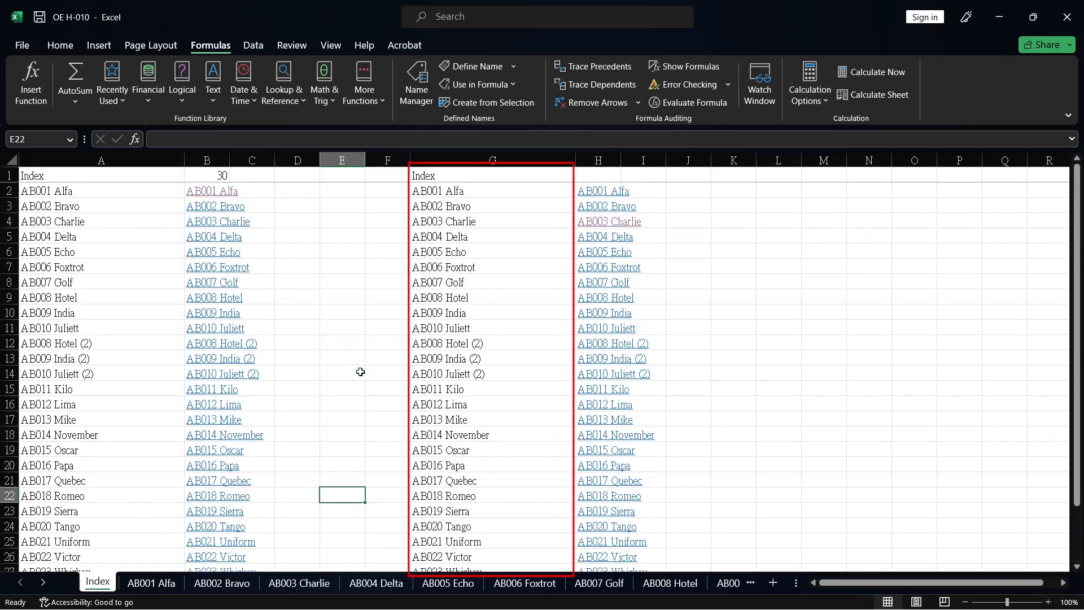
pyautogui.click(218, 175)
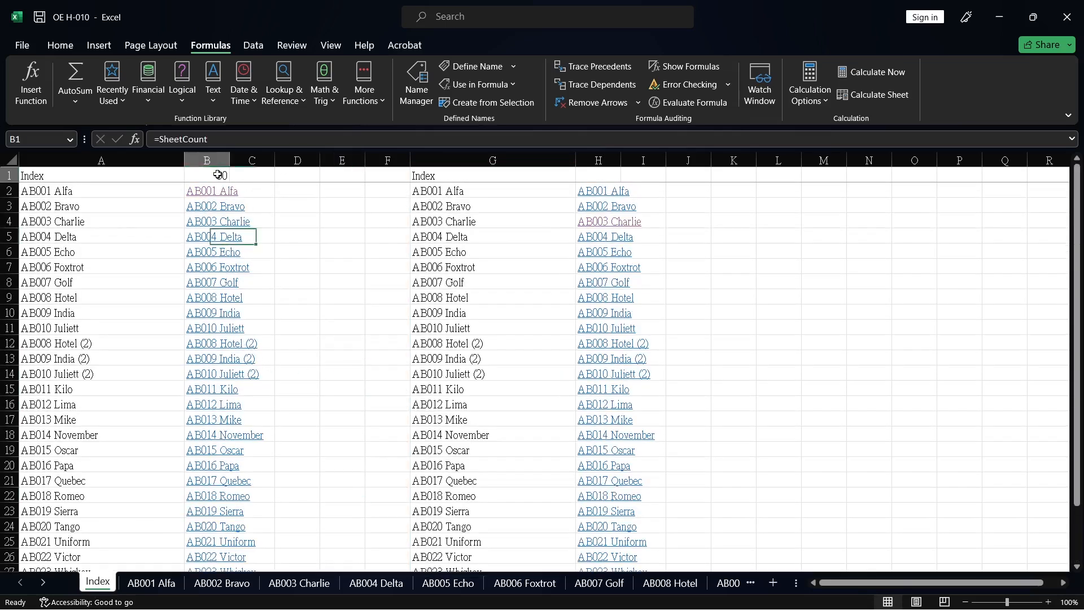
# - Fill the sheet name and link formulas from A29:B29 down to row 30
pyautogui.scroll(-3, 338, 346)
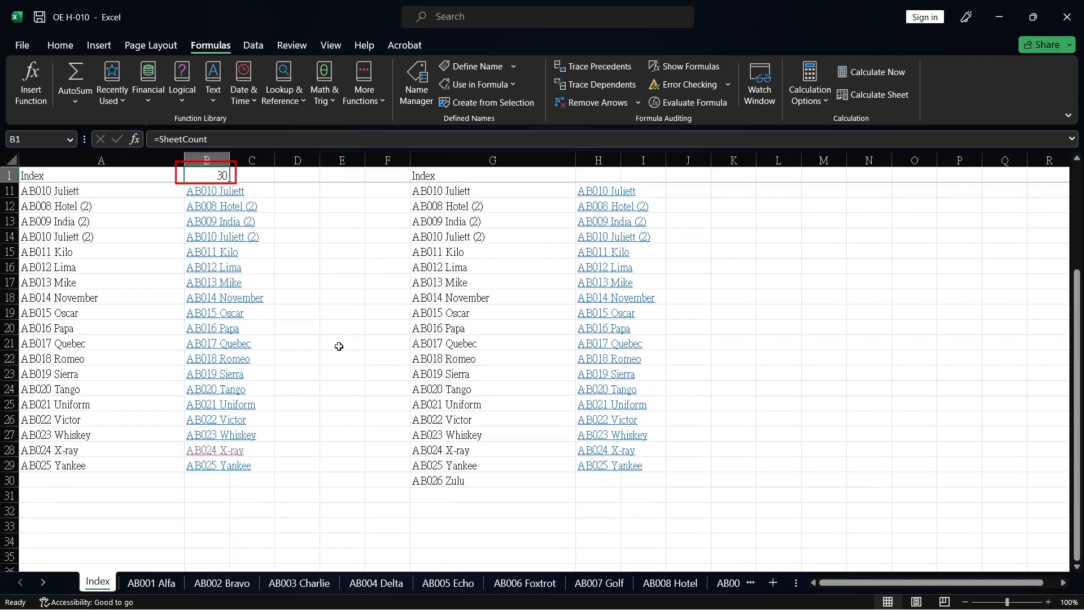
pyautogui.click(426, 481)
pyautogui.moveTo(106, 464)
pyautogui.mouseDown()
pyautogui.moveTo(209, 464)
pyautogui.moveTo(232, 484)
pyautogui.moveTo(305, 503)
pyautogui.mouseUp()
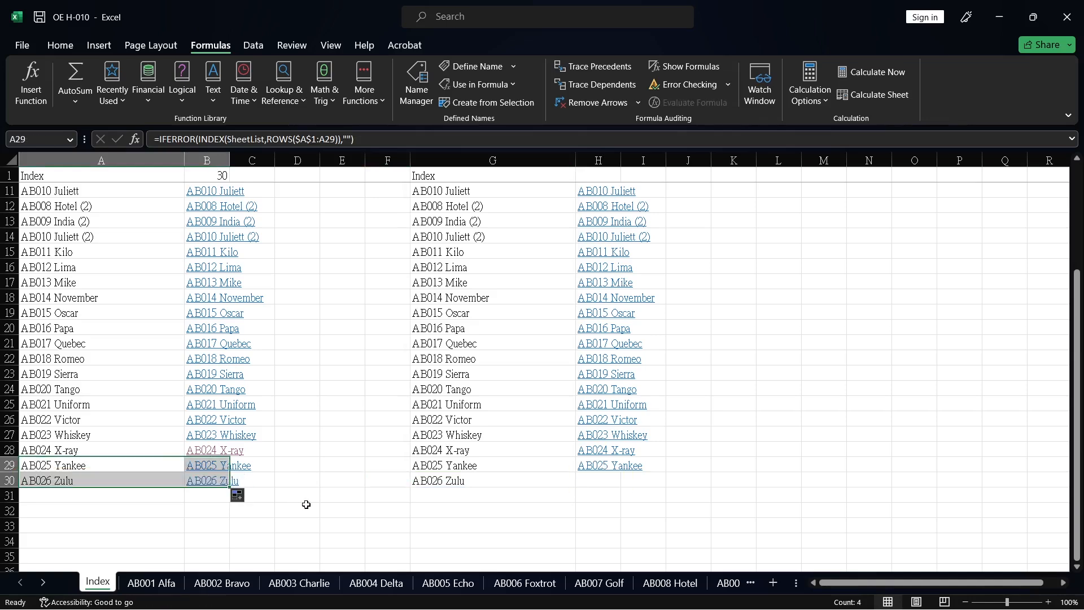
# - Delete the copied sheets AB008 Hotel (2), AB009 India (2) and AB010 Juliett (2) together
pyautogui.click(689, 581)
pyautogui.click(713, 588)
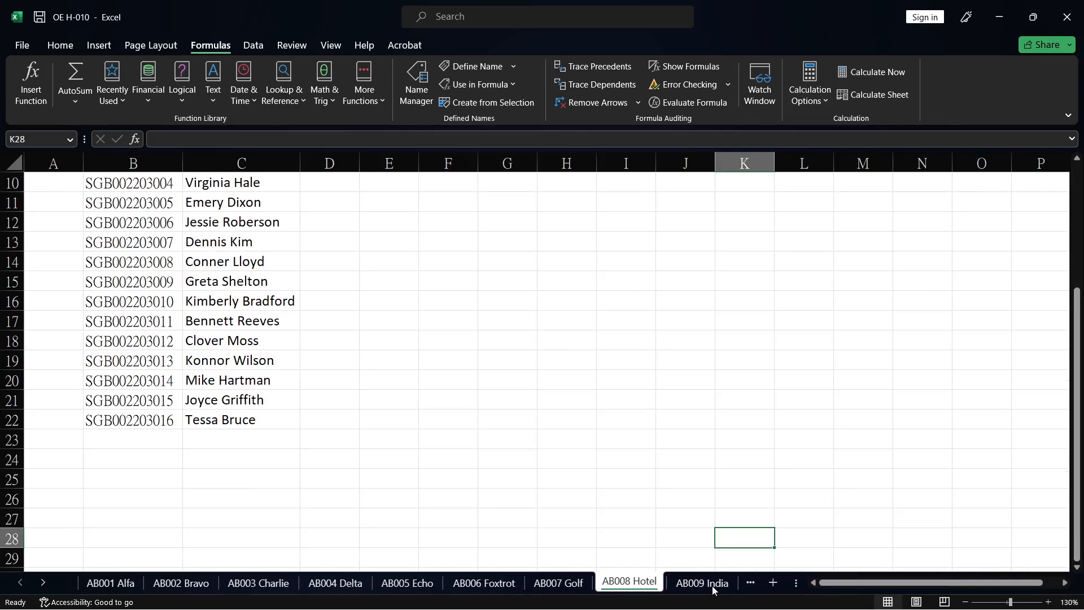
pyautogui.click(745, 590)
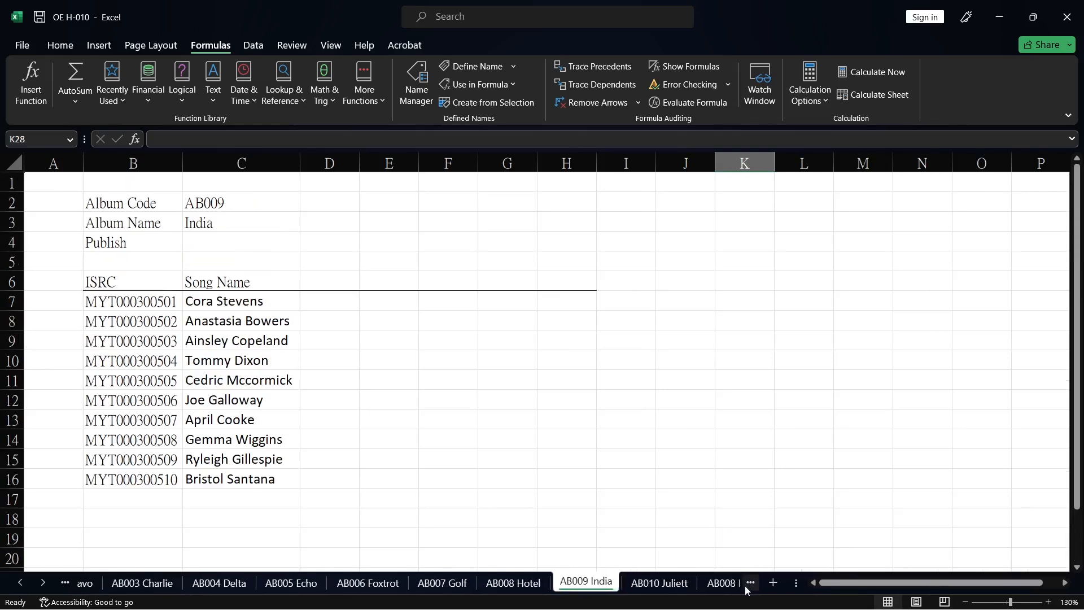
pyautogui.click(745, 590)
pyautogui.click(745, 590)
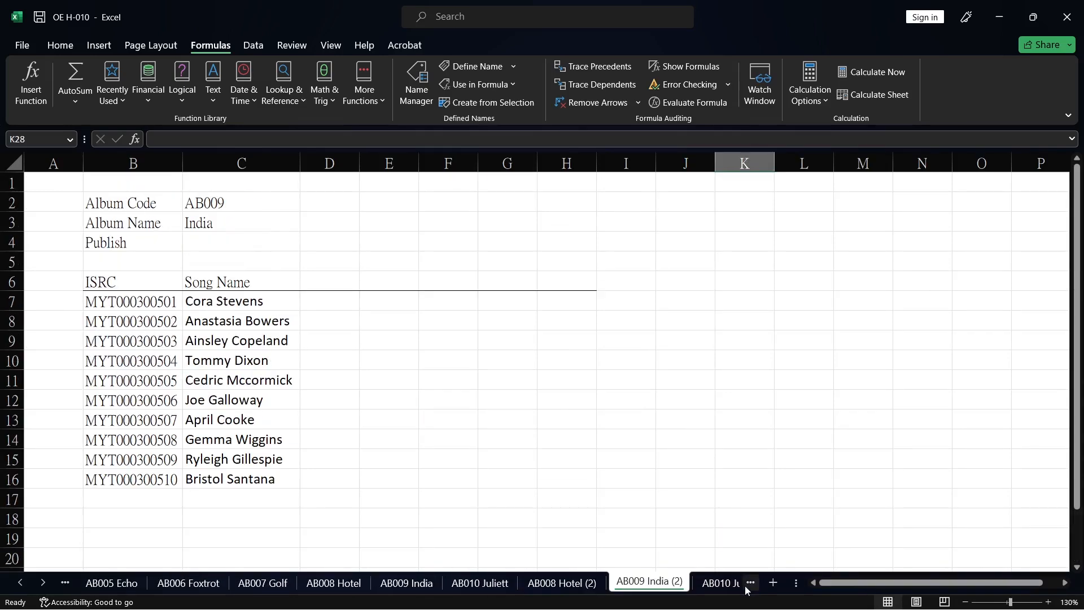
pyautogui.click(745, 590)
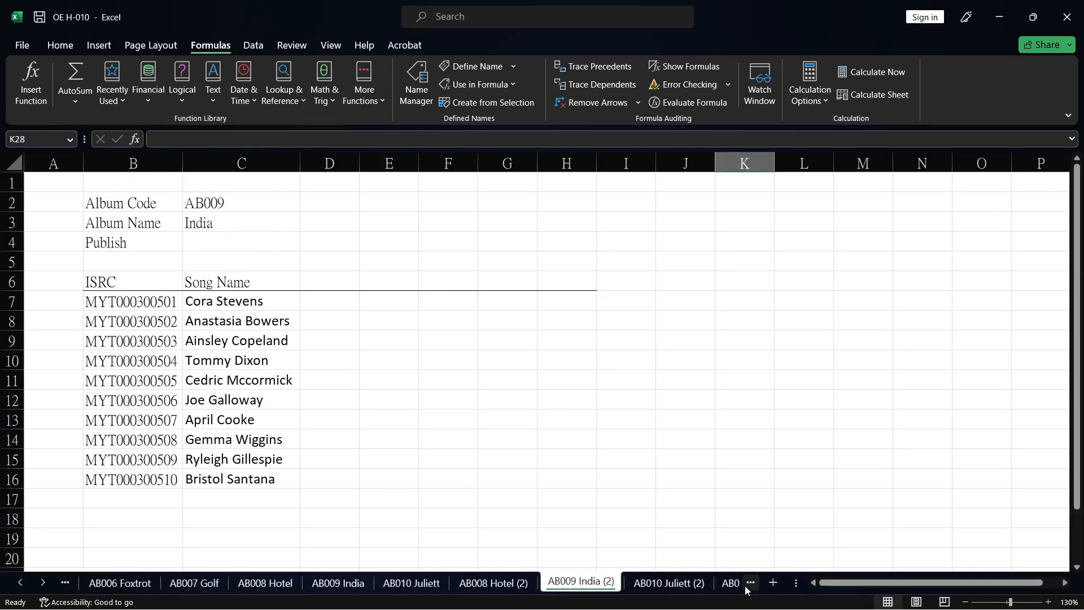
pyautogui.keyDown('shift'); pyautogui.click(500, 583); pyautogui.keyUp('shift')
pyautogui.rightClick(500, 584)
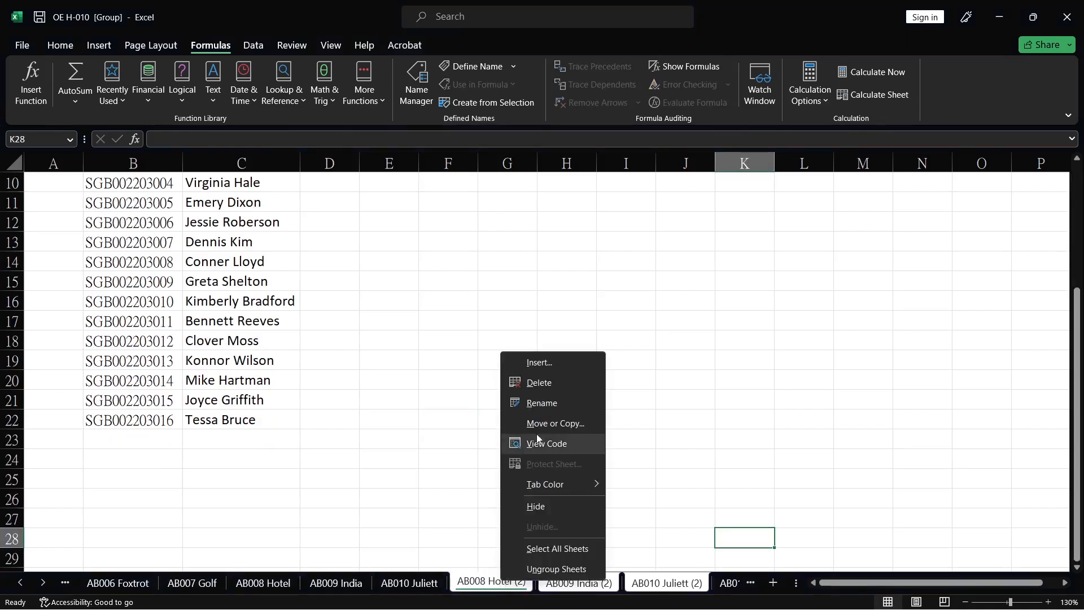
pyautogui.click(544, 387)
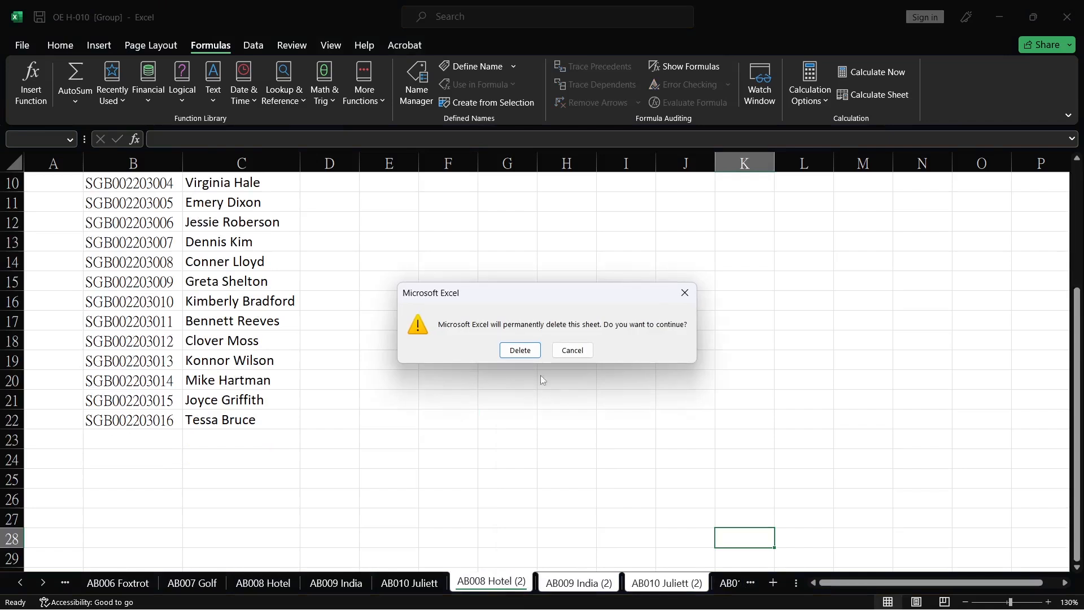
pyautogui.click(524, 352)
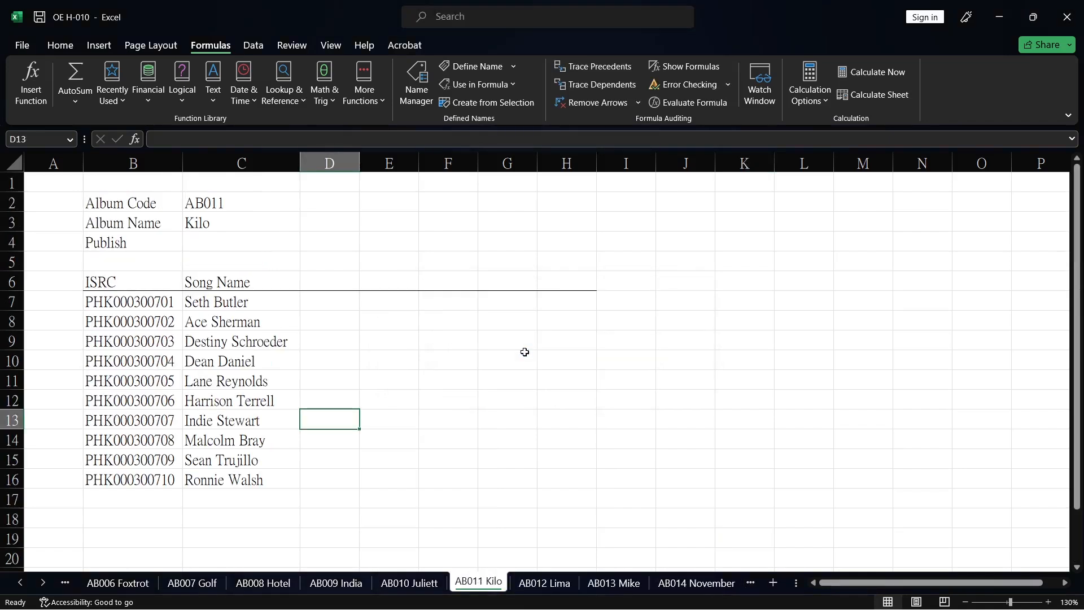
# - Return to the Index sheet and compare the worksheet list with the sheet count in cell B1
pyautogui.click(524, 351)
pyautogui.click(17, 582)
pyautogui.click(17, 581)
pyautogui.click(17, 582)
pyautogui.click(17, 583)
pyautogui.click(19, 583)
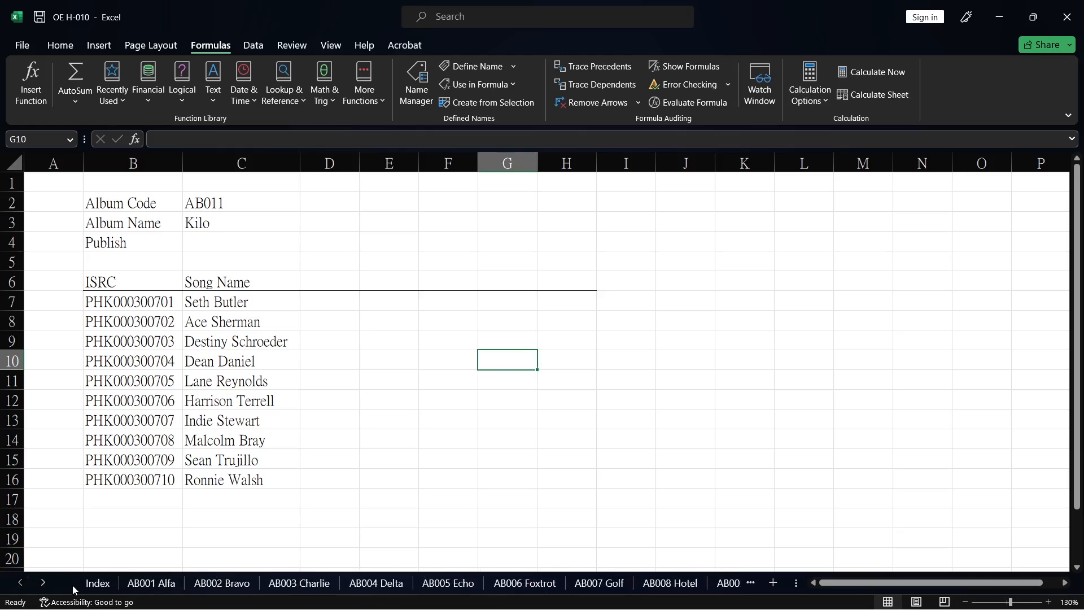
pyautogui.click(92, 583)
pyautogui.click(354, 325)
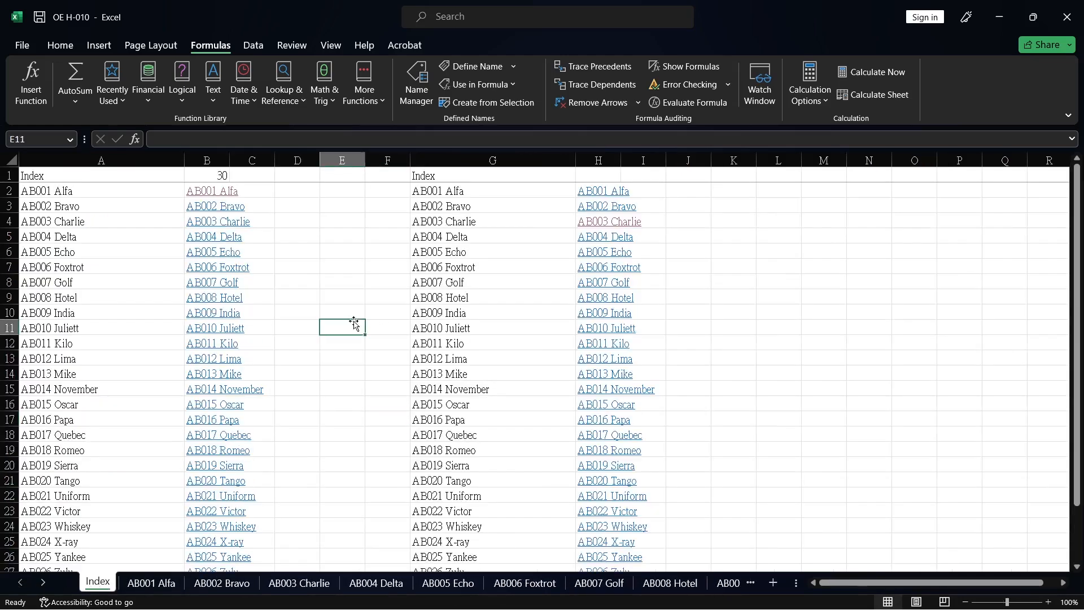
pyautogui.scroll(-4, 334, 364)
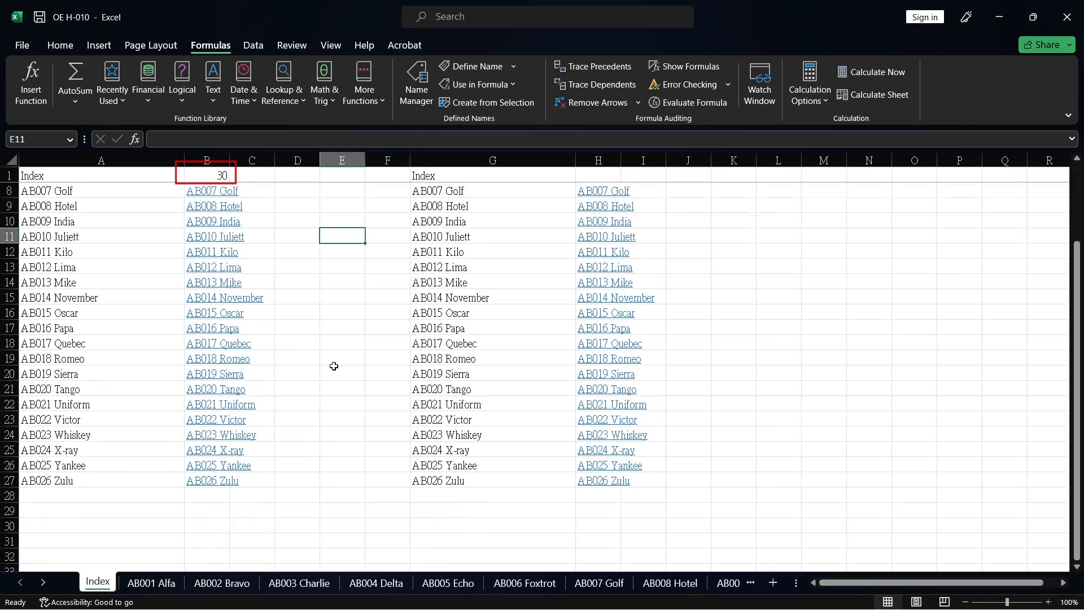
pyautogui.click(48, 404)
pyautogui.scroll(2, 324, 358)
pyautogui.scroll(2, 324, 357)
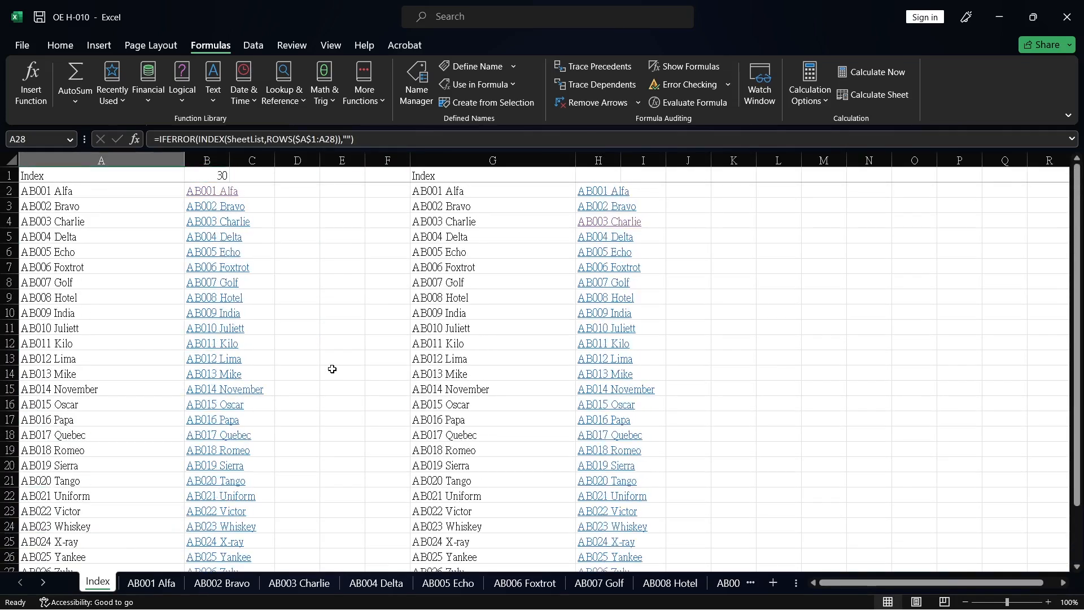
pyautogui.click(218, 174)
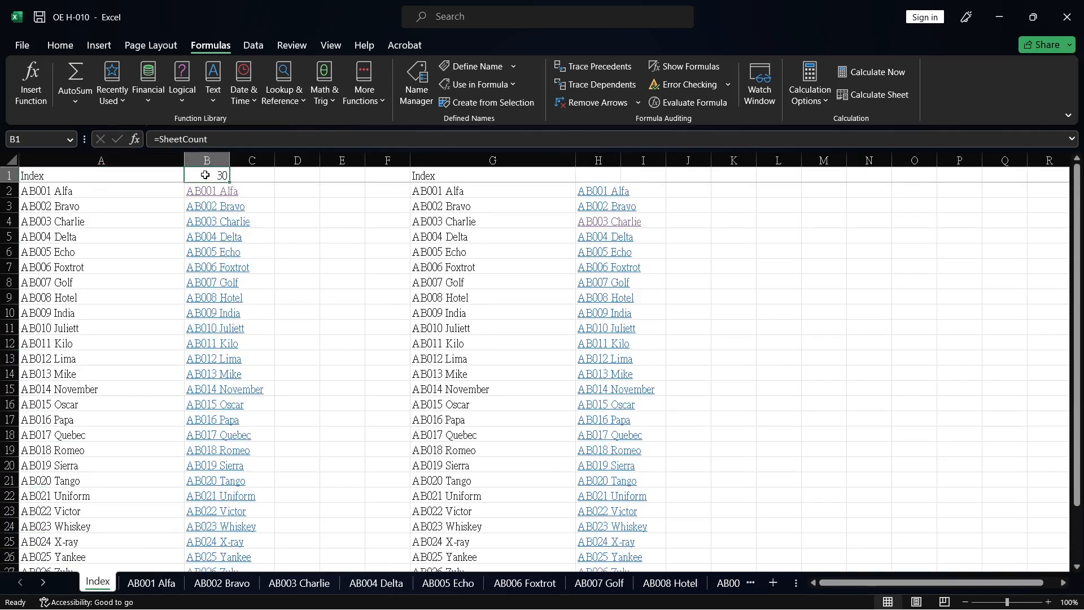
# - Change the SheetCount name's reference to =GET.WORKBOOK(4)&T(NOW())
pyautogui.click(418, 91)
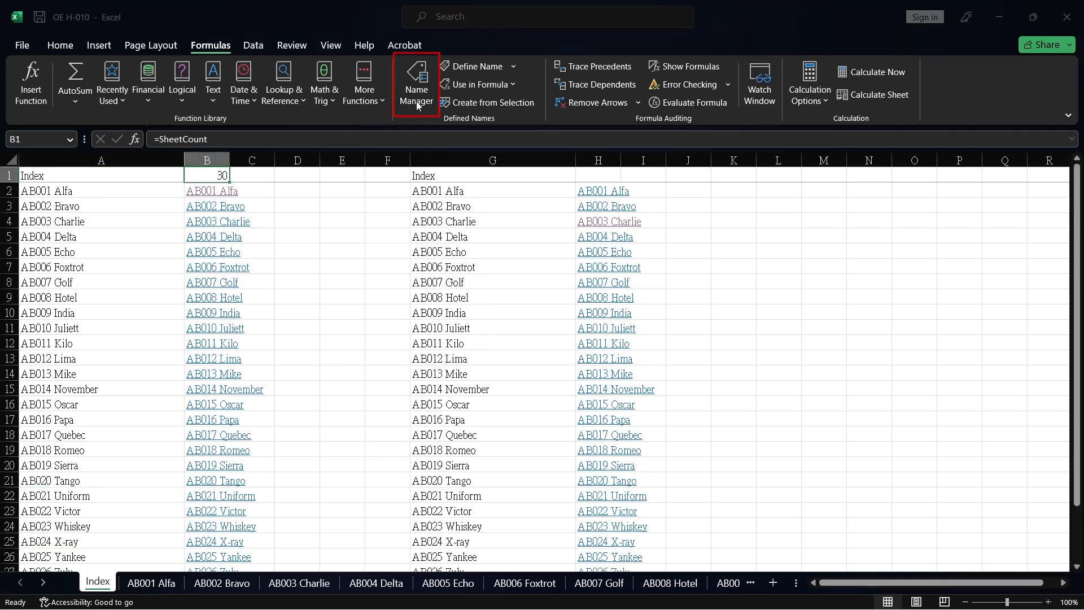
pyautogui.click(327, 469)
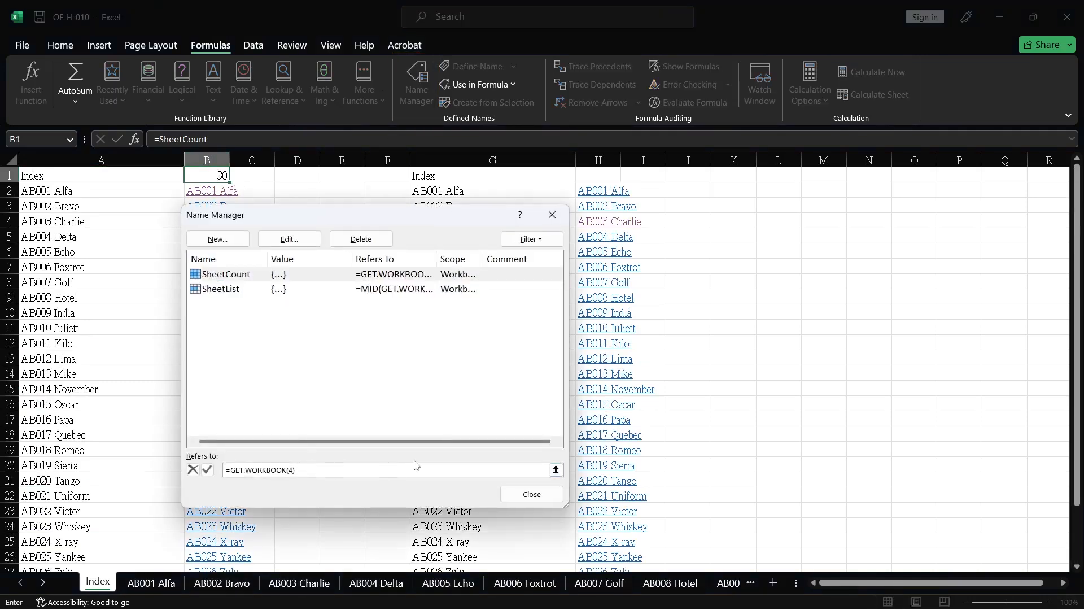
pyautogui.write('&T')
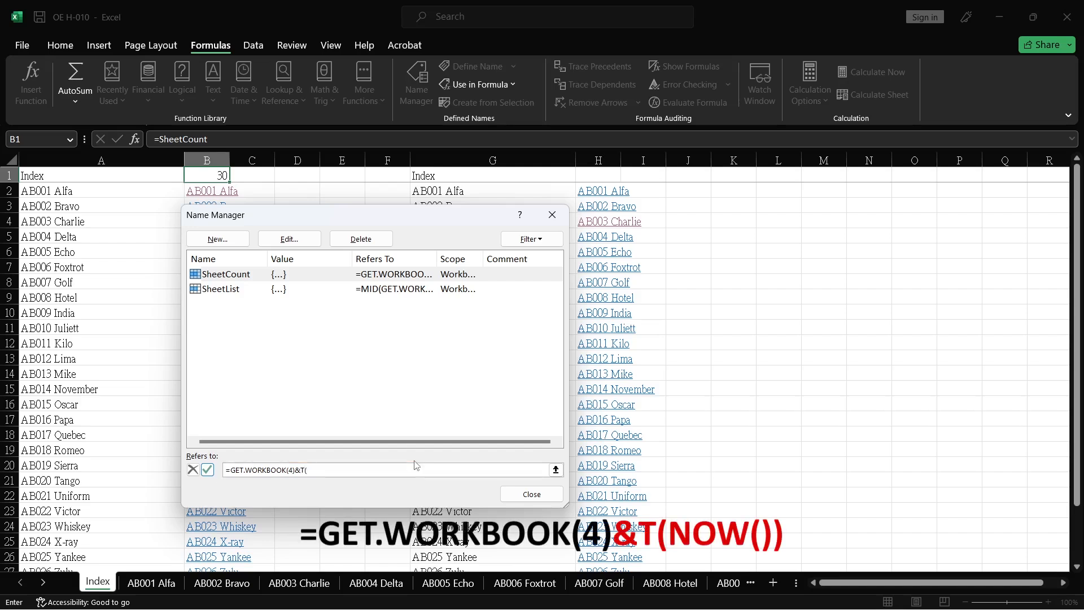
pyautogui.write('(NOW(')
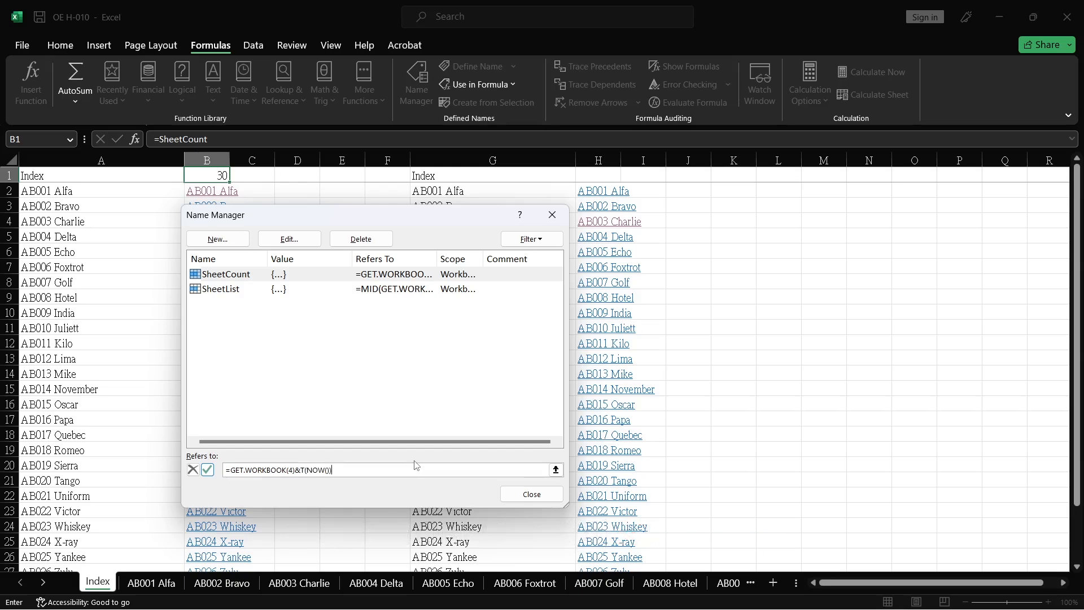
pyautogui.press('Return')
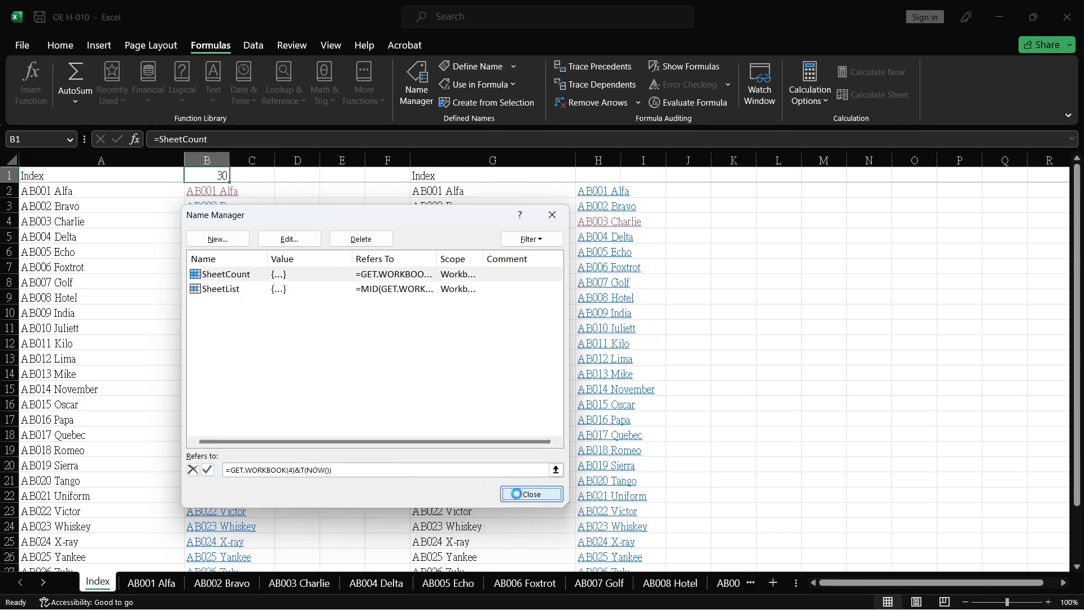
pyautogui.click(516, 494)
pyautogui.click(252, 281)
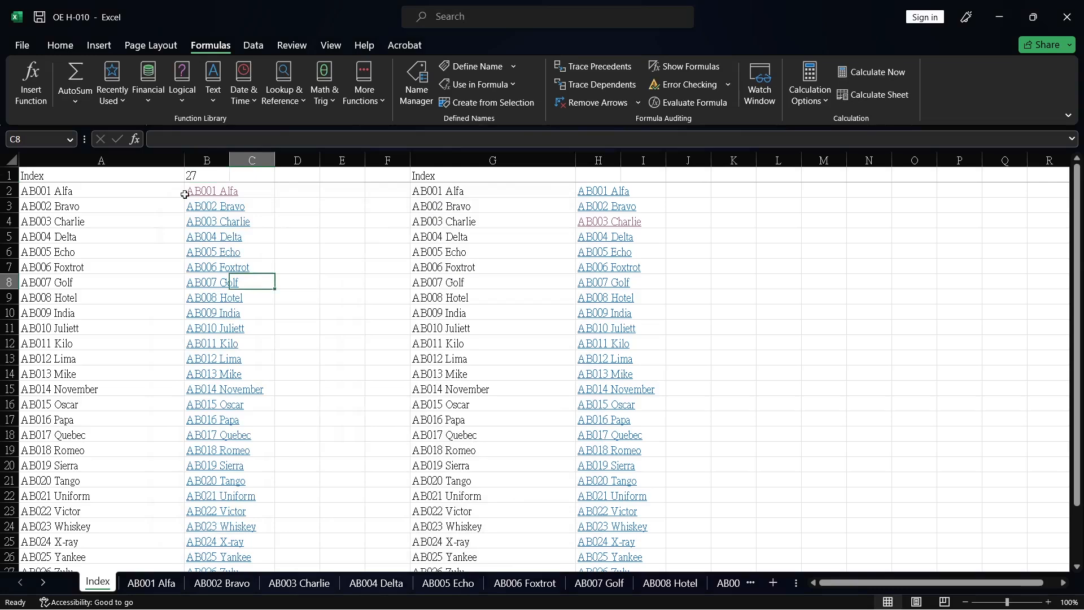
pyautogui.click(338, 281)
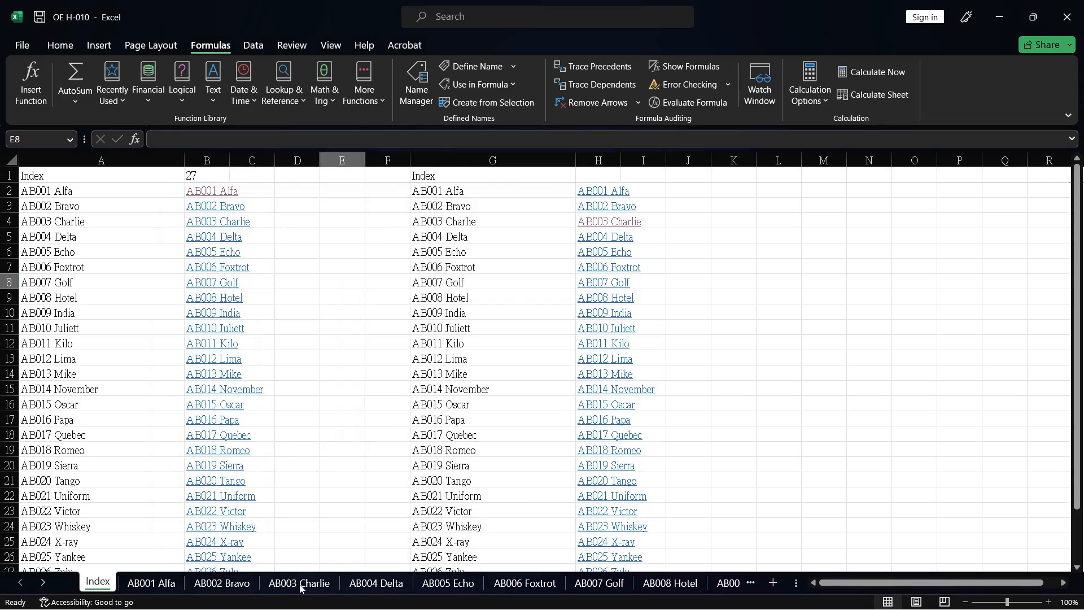
# - Duplicate the AB003 Charlie sheet directly after itself and check the count and list on the Index sheet
pyautogui.click(292, 584)
pyautogui.moveTo(375, 573); pyautogui.dragTo(376, 573)
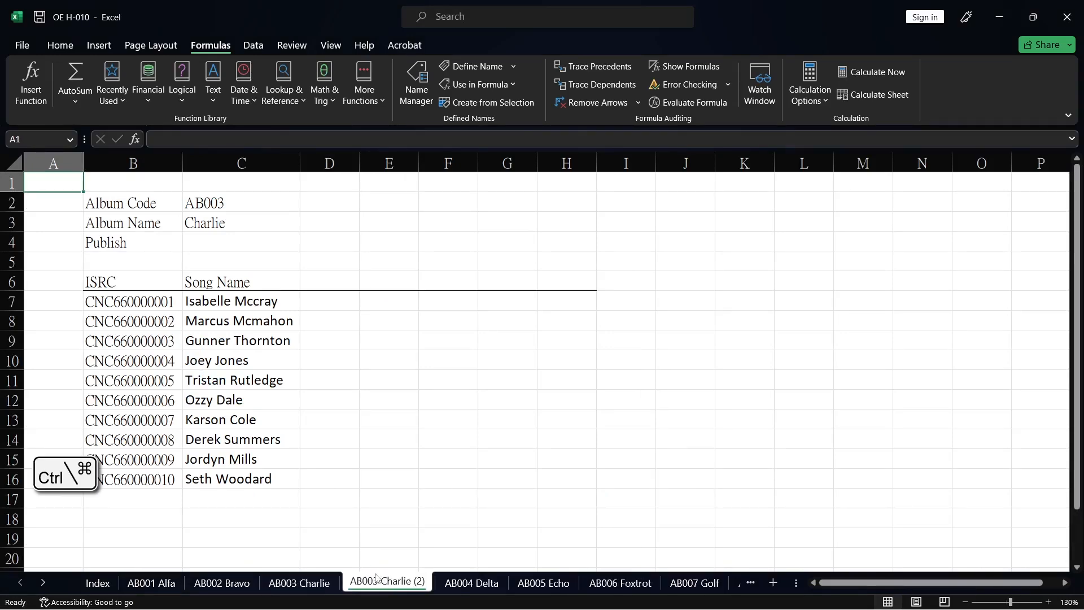
pyautogui.click(103, 588)
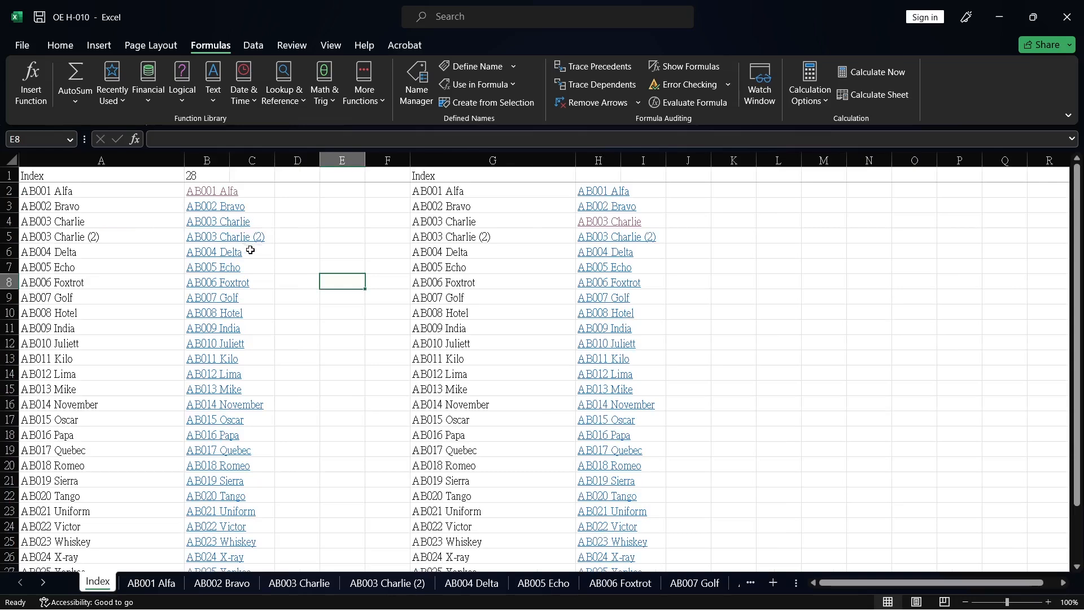
# - Delete the duplicated AB003 Charlie (2) sheet and confirm its permanent removal
pyautogui.click(387, 587)
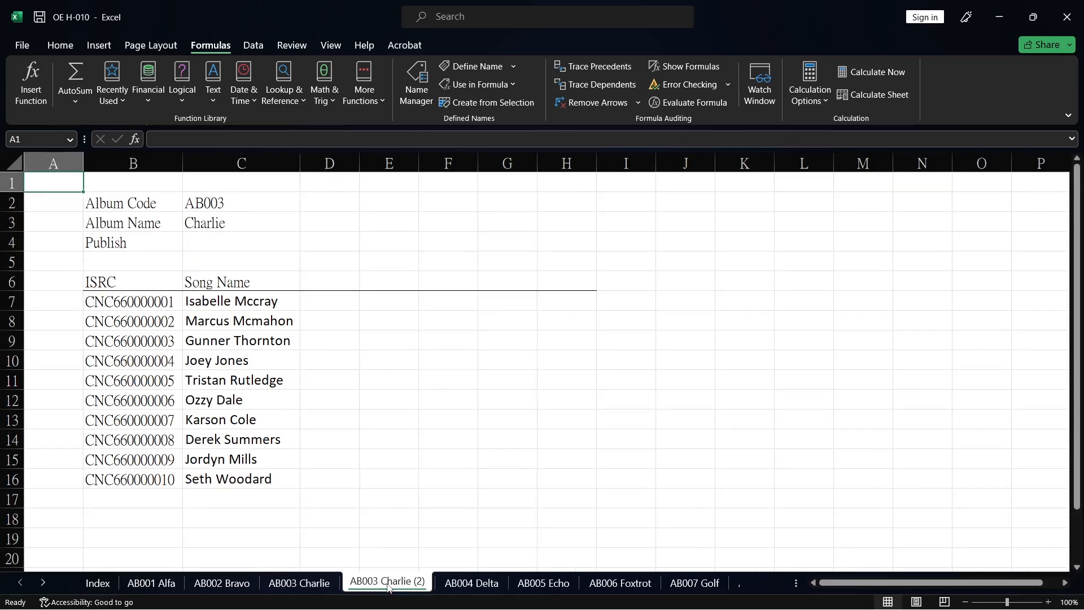
pyautogui.rightClick(387, 588)
pyautogui.click(438, 408)
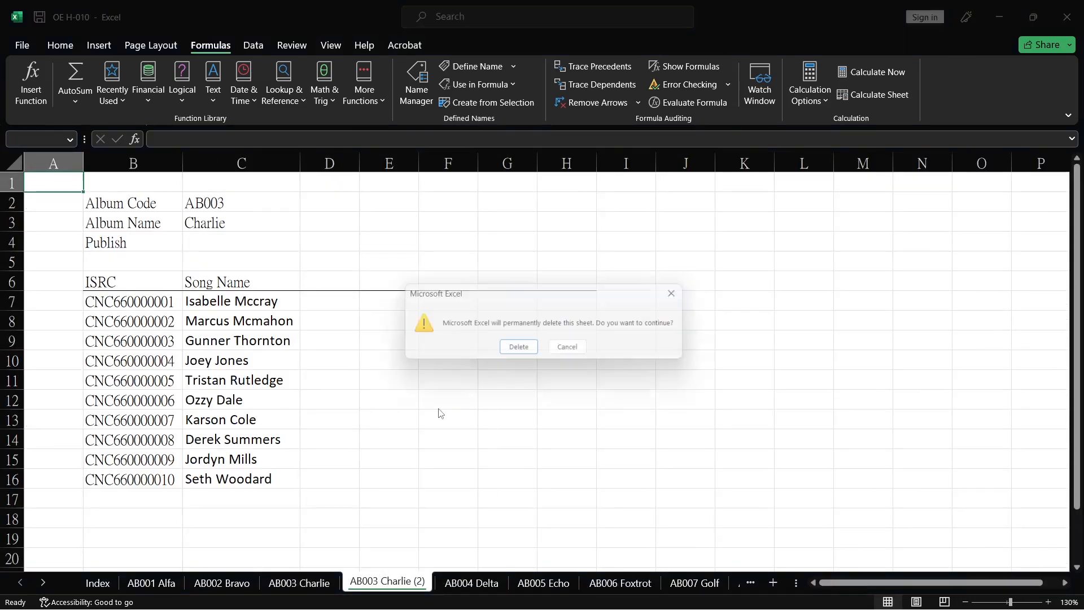
pyautogui.click(513, 349)
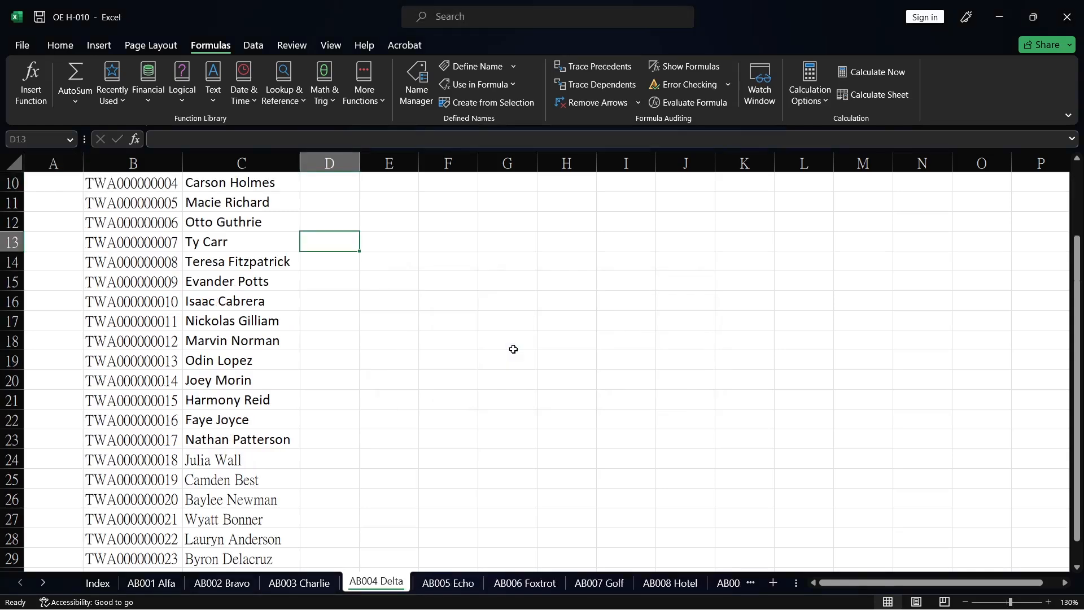
# - Return to the Index sheet and check the sheet count in B1 against the full worksheet list
pyautogui.click(98, 583)
pyautogui.click(343, 355)
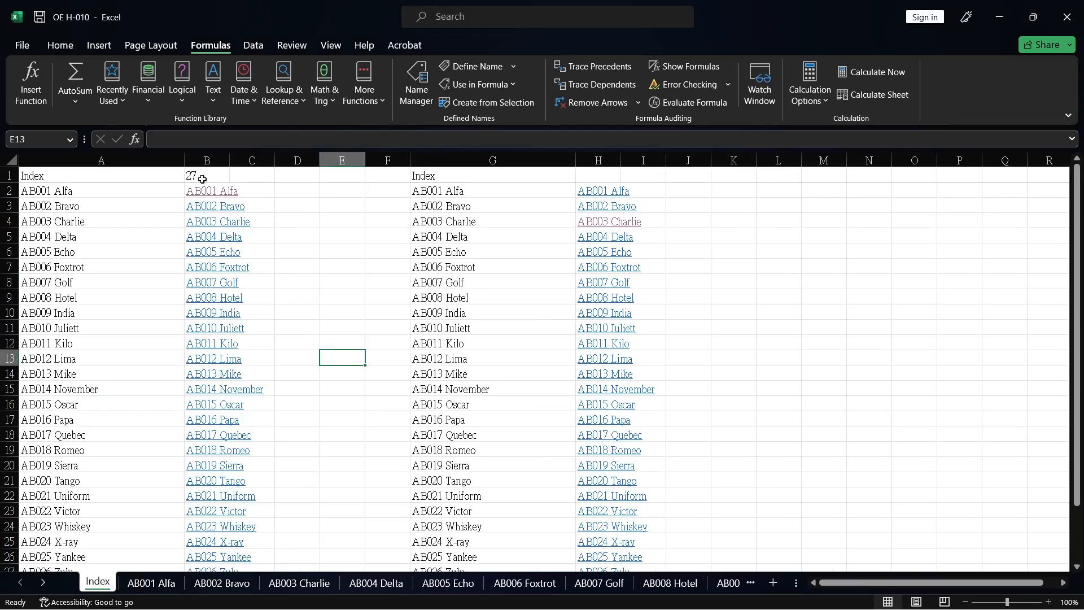
pyautogui.scroll(-2, 326, 433)
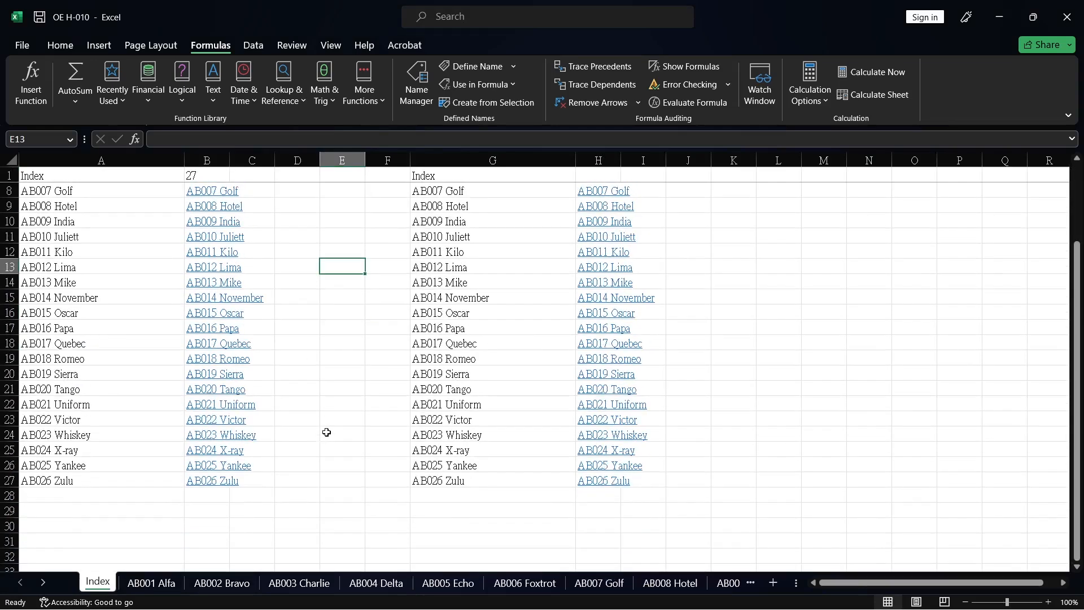
pyautogui.scroll(2, 326, 432)
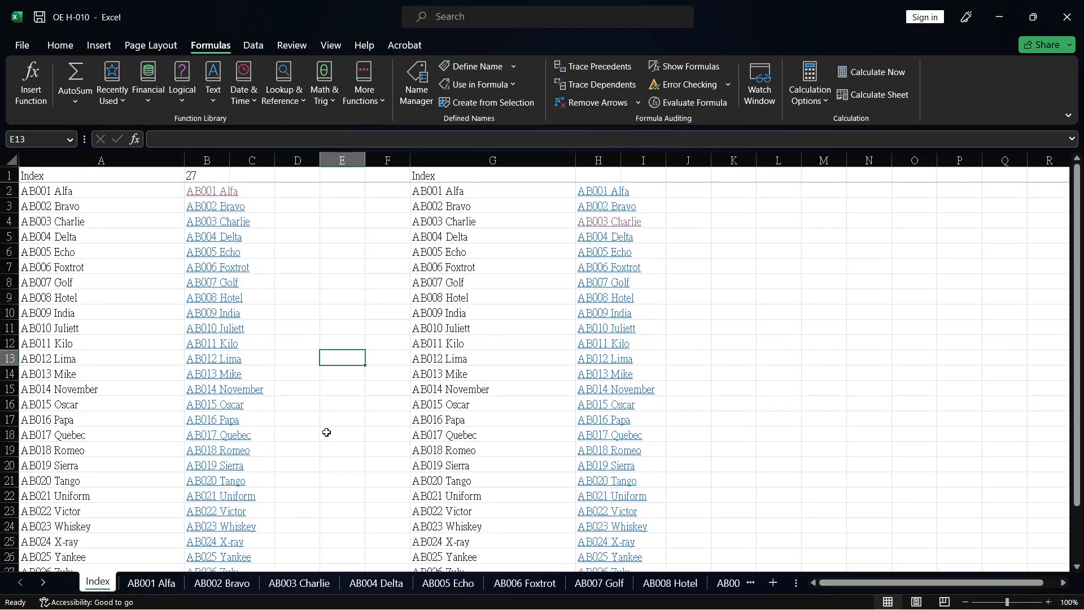
pyautogui.click(212, 177)
pyautogui.click(338, 258)
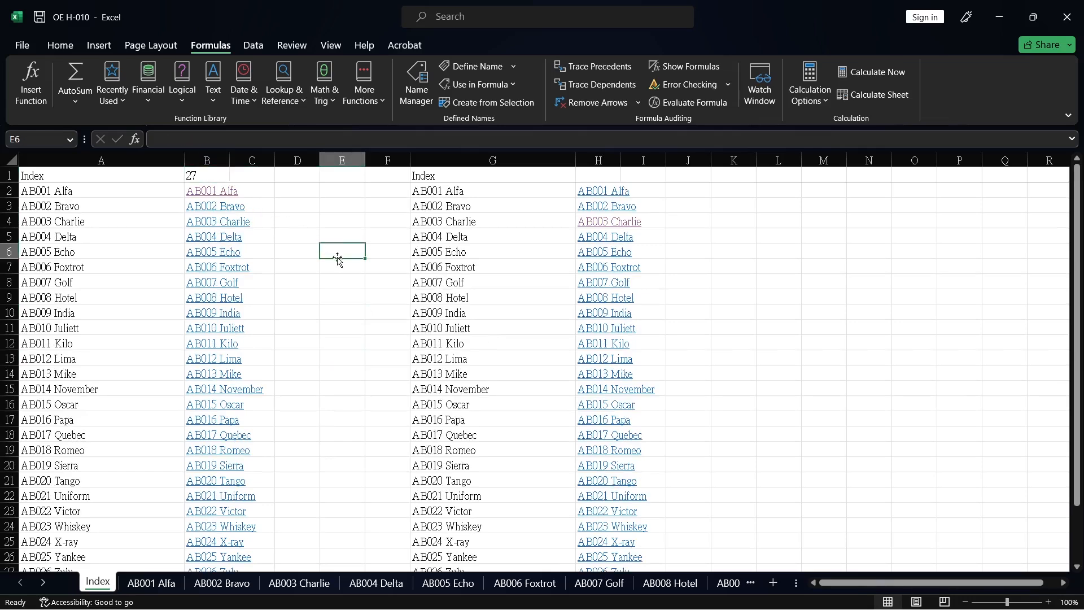
# - Follow the AB014 November link in column B and return to the Index sheet through the sheet navigation
pyautogui.click(229, 394)
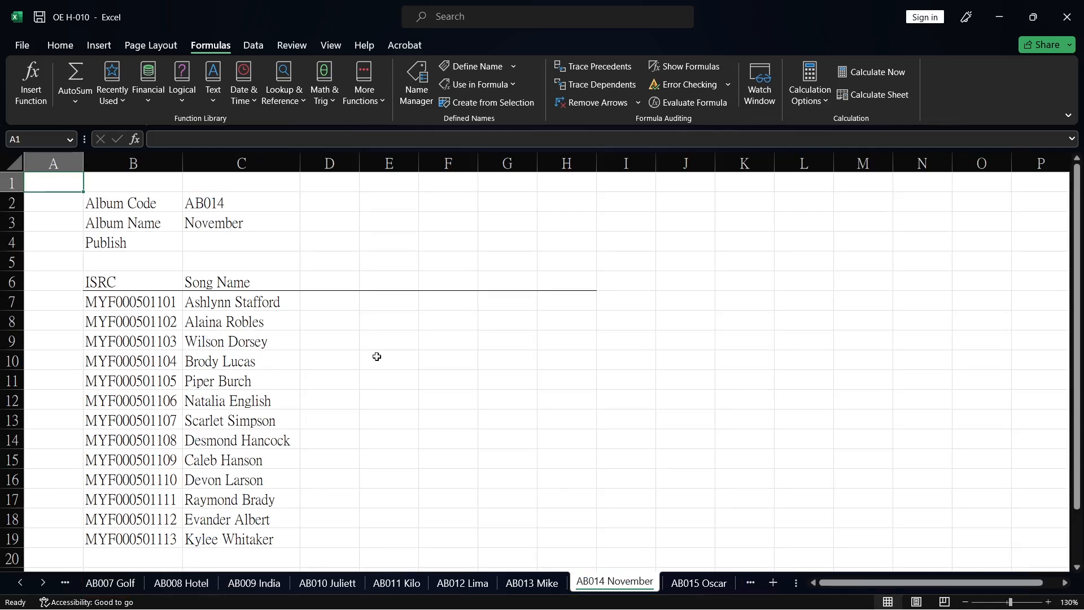
pyautogui.click(21, 584)
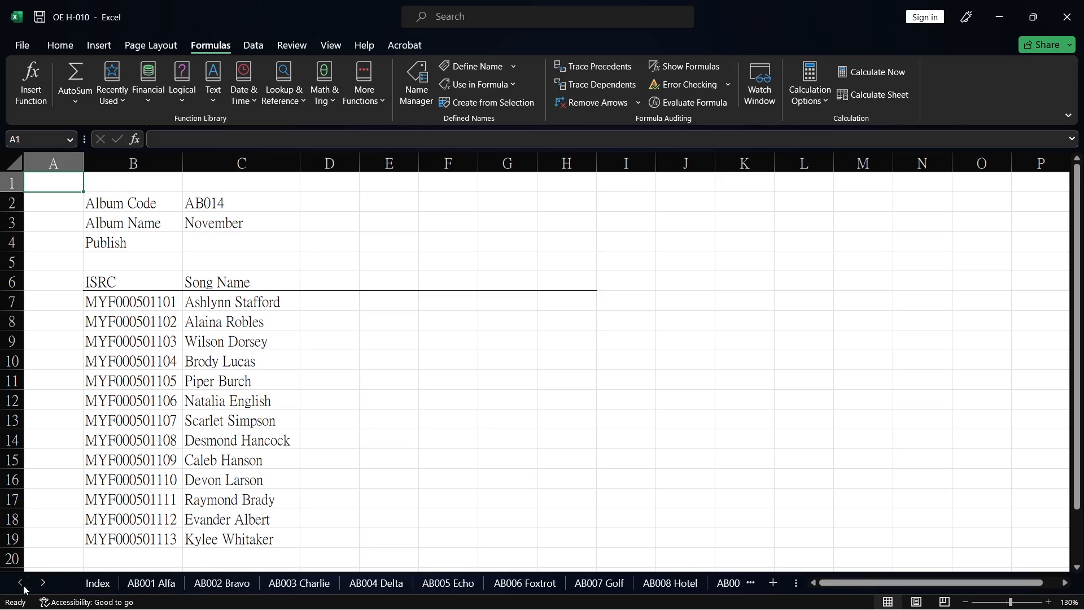
pyautogui.click(110, 585)
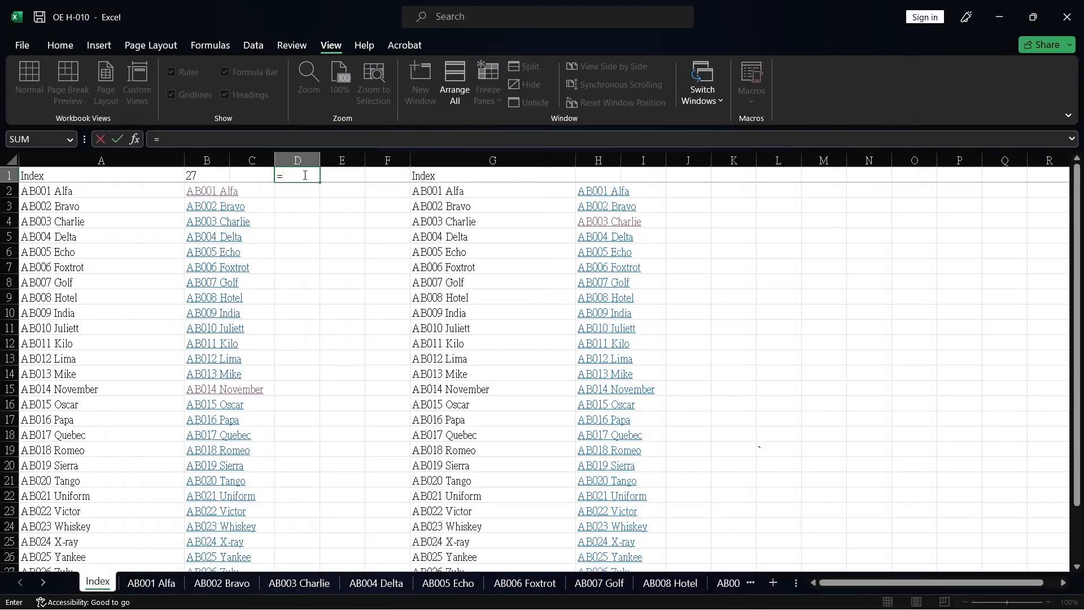
# - Enter the formula =HYPERLINK("#'Index'!A1","Back To Index") in cell D1 of the Index sheet
pyautogui.write('hyp')
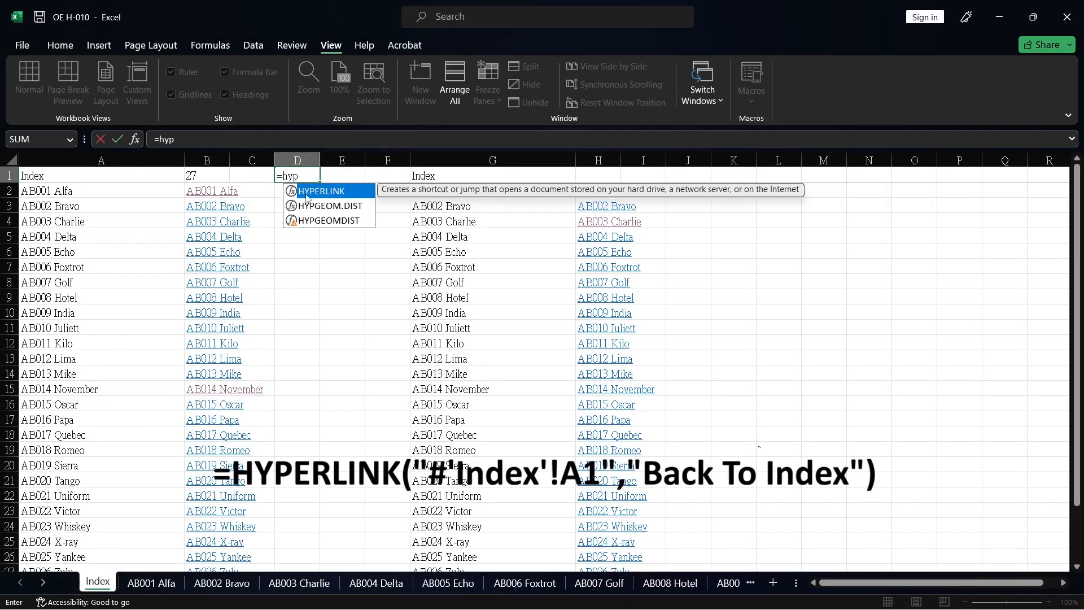
pyautogui.doubleClick(308, 192)
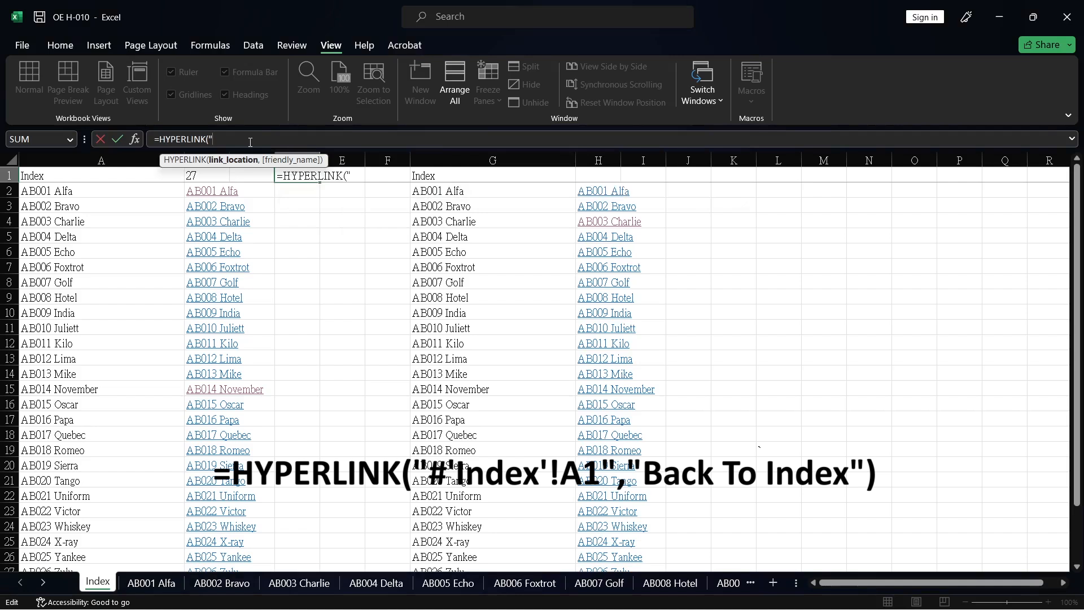
pyautogui.write('"#\'Index\'!A1",')
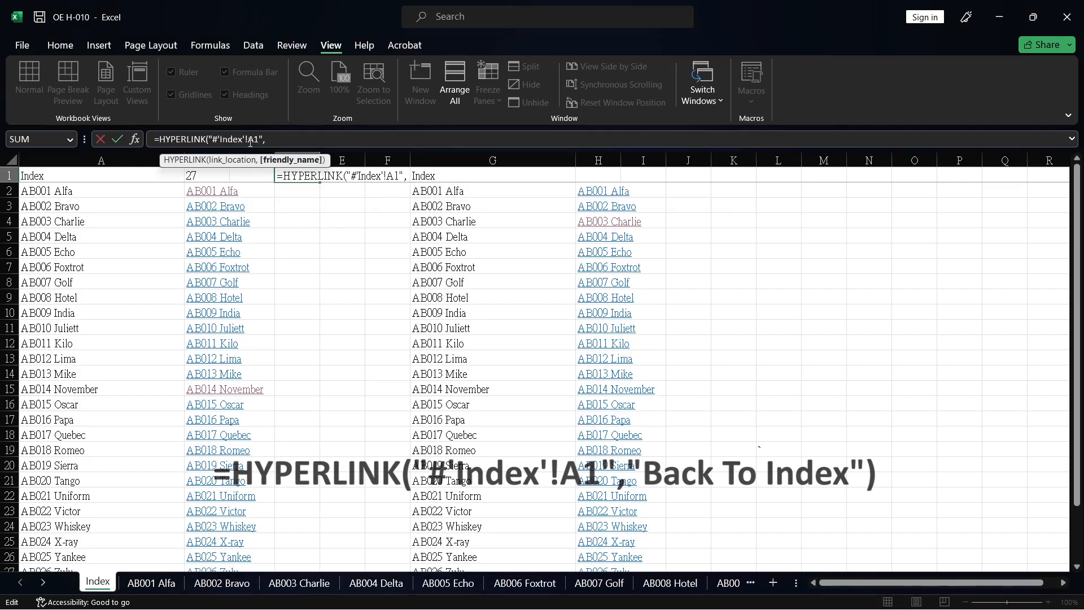
pyautogui.write('Back To')
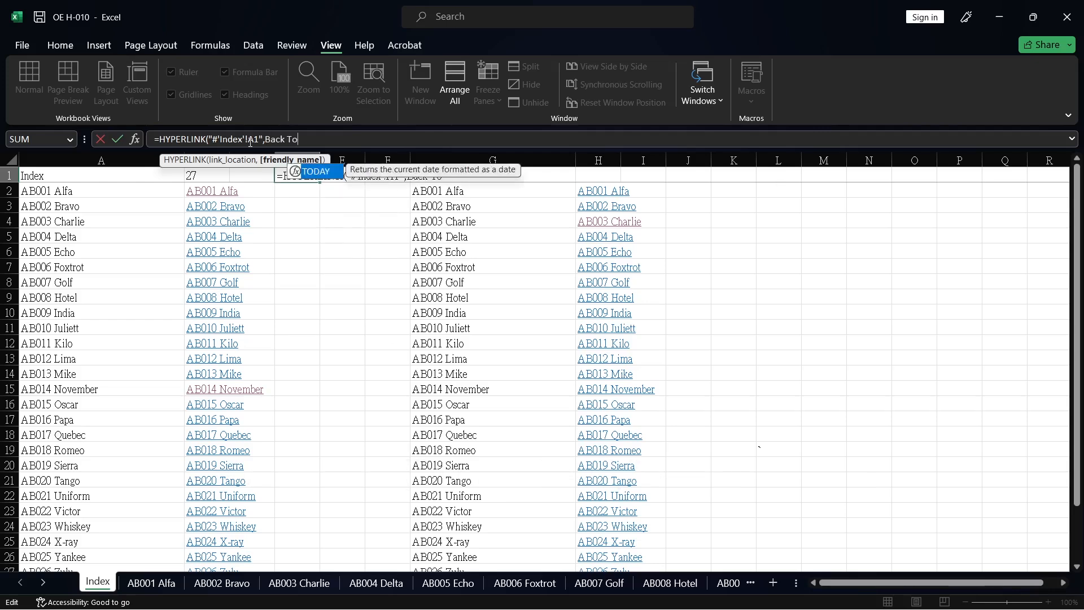
pyautogui.write(' Index"')
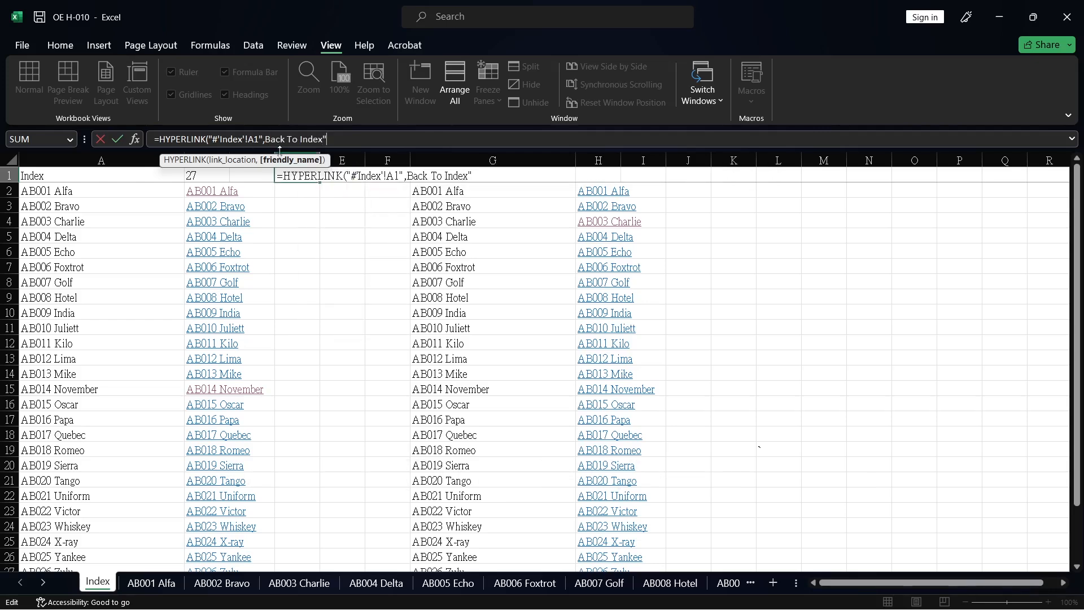
pyautogui.write('"')
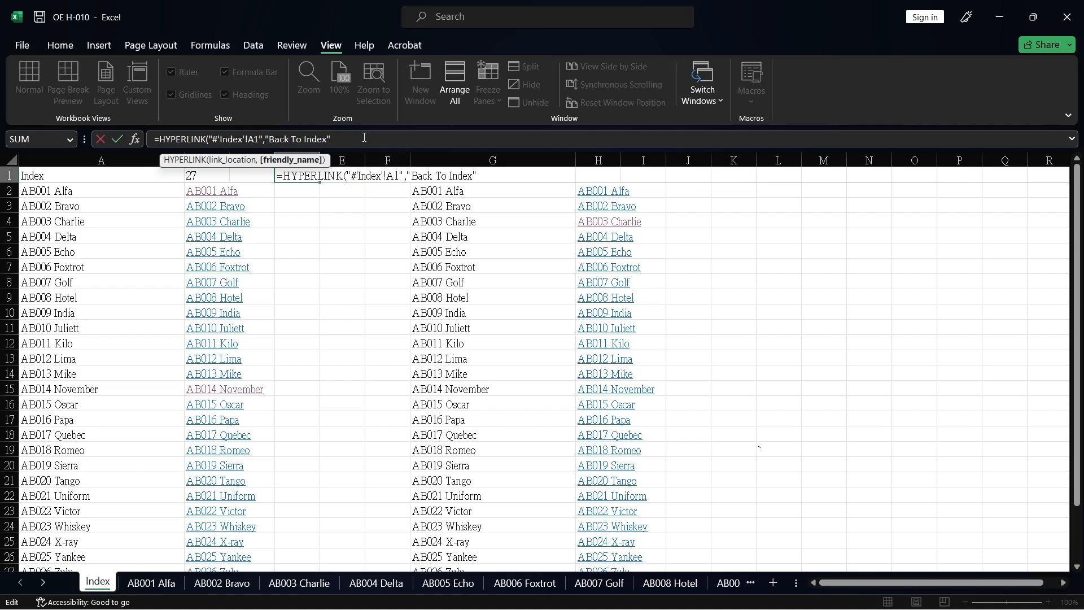
pyautogui.write(')')
pyautogui.press('Return')
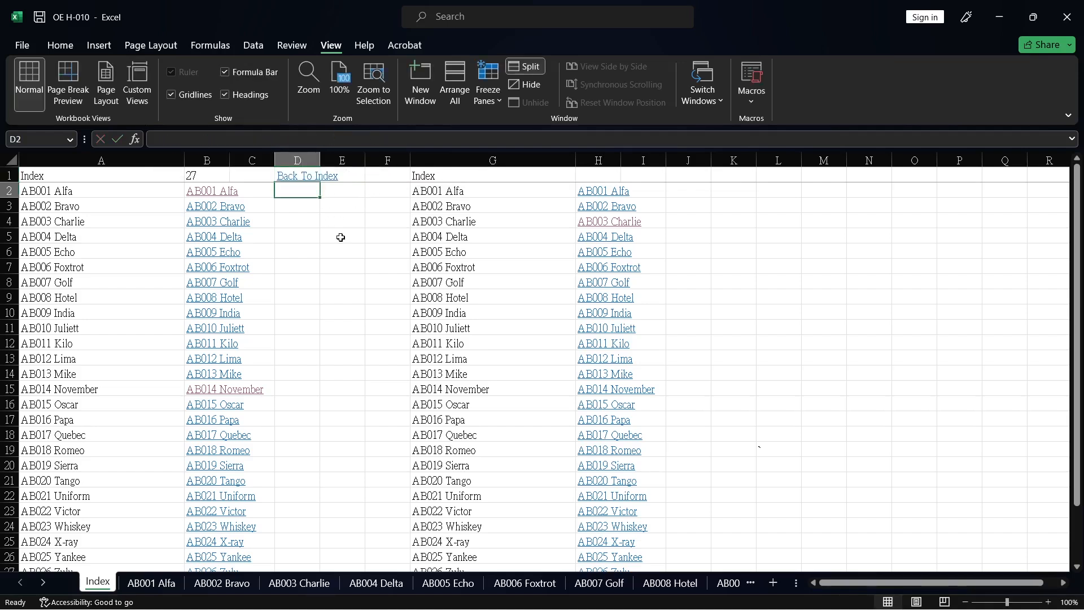
# - Test the Back To Index link in D1 twice, selecting an empty cell after each jump
pyautogui.click(305, 179)
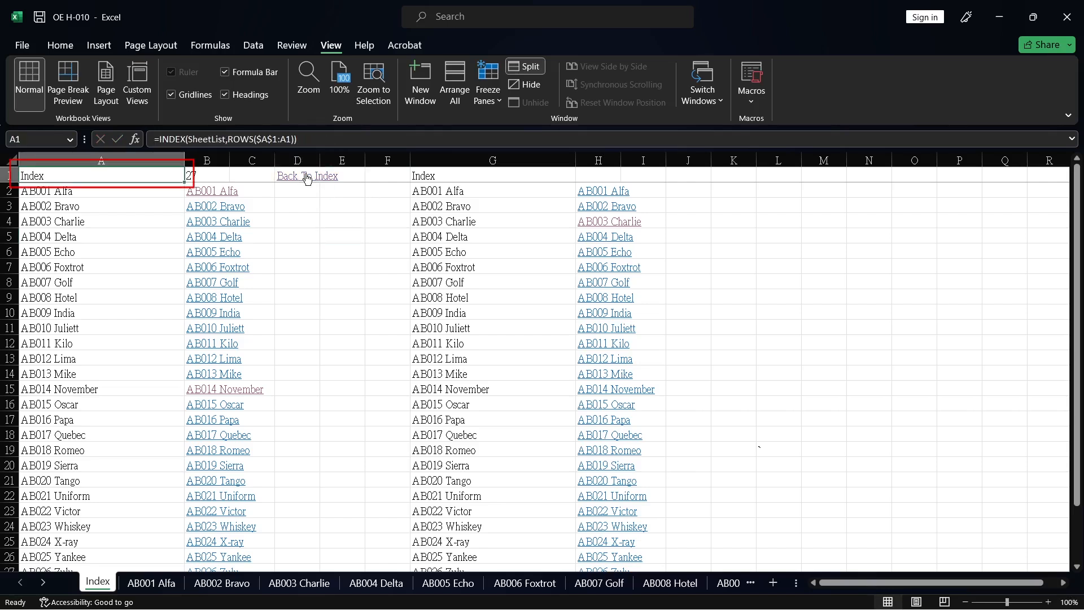
pyautogui.click(310, 220)
pyautogui.click(303, 178)
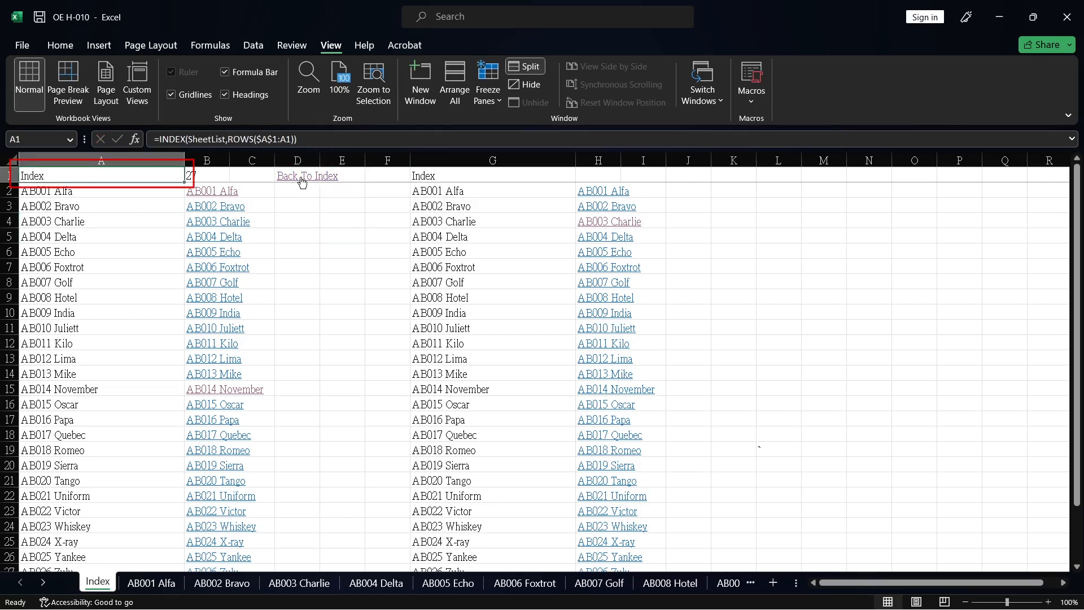
pyautogui.click(315, 216)
# - Copy the Back To Index link from D1 into cell A1 of all grouped sheets from AB001 Alfa through AB026 Zulu
pyautogui.click(301, 180)
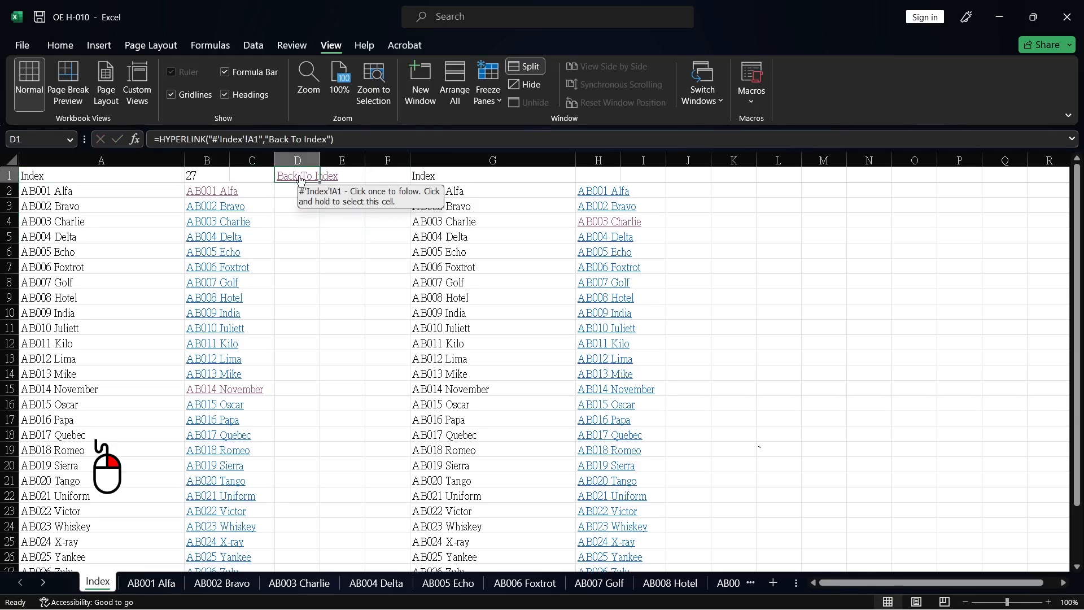
pyautogui.rightClick(301, 180)
pyautogui.click(336, 215)
pyautogui.click(337, 219)
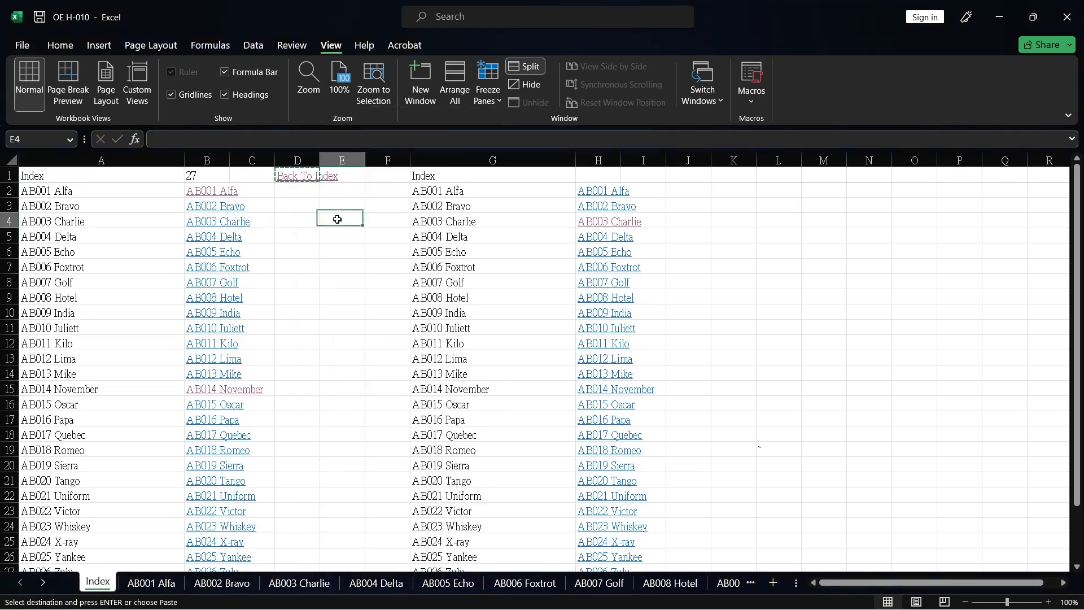
pyautogui.click(158, 583)
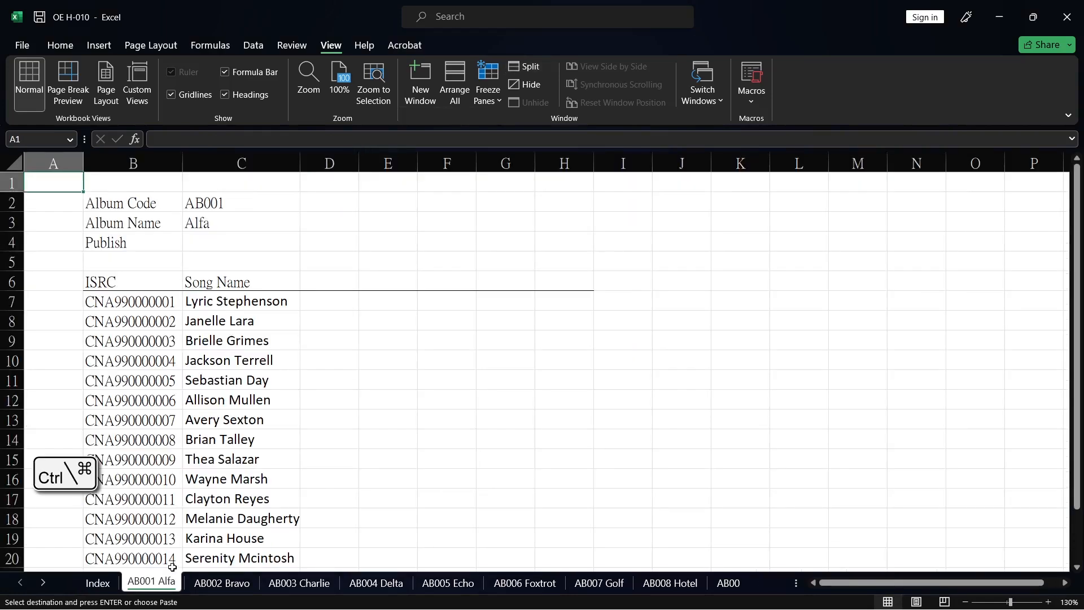
pyautogui.keyDown('ctrl'); pyautogui.click(43, 588); pyautogui.keyUp('ctrl')
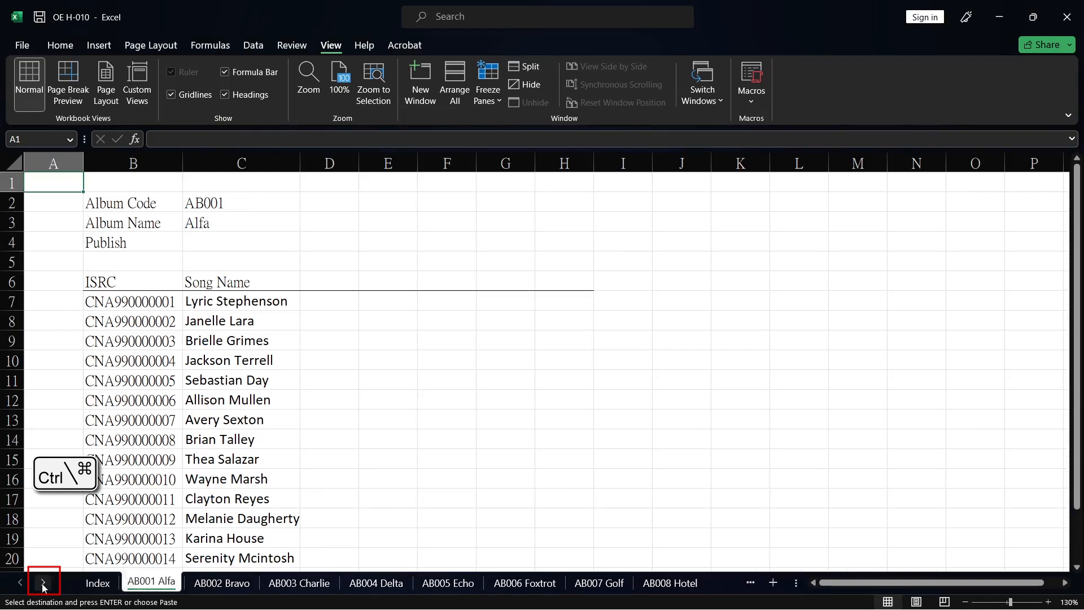
pyautogui.keyDown('ctrl'); pyautogui.click(43, 583); pyautogui.keyUp('ctrl')
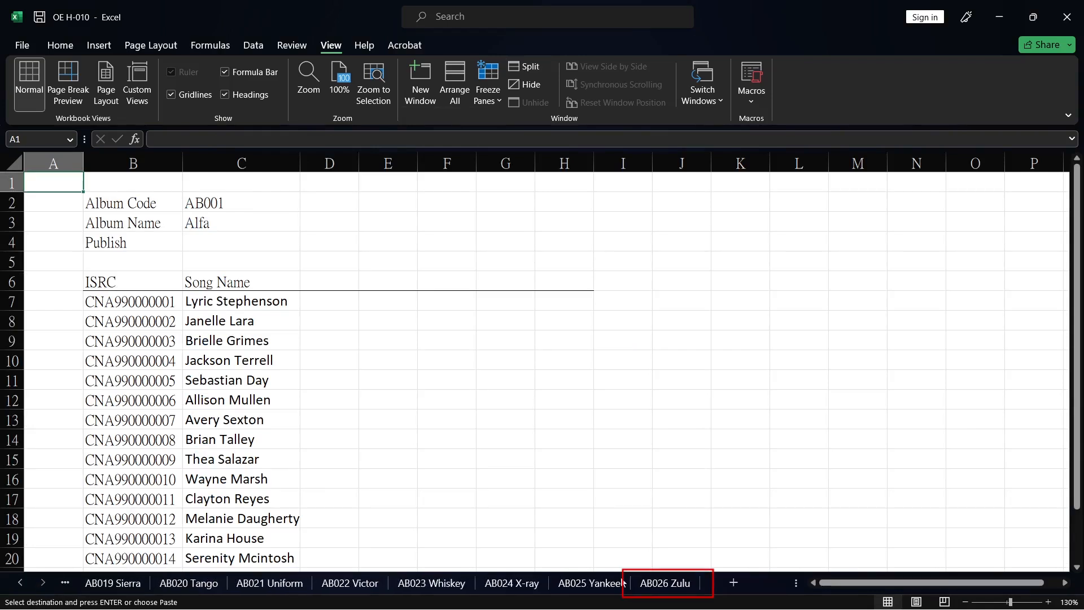
pyautogui.press('shift')
pyautogui.keyDown('shift'); pyautogui.click(655, 584); pyautogui.keyUp('shift')
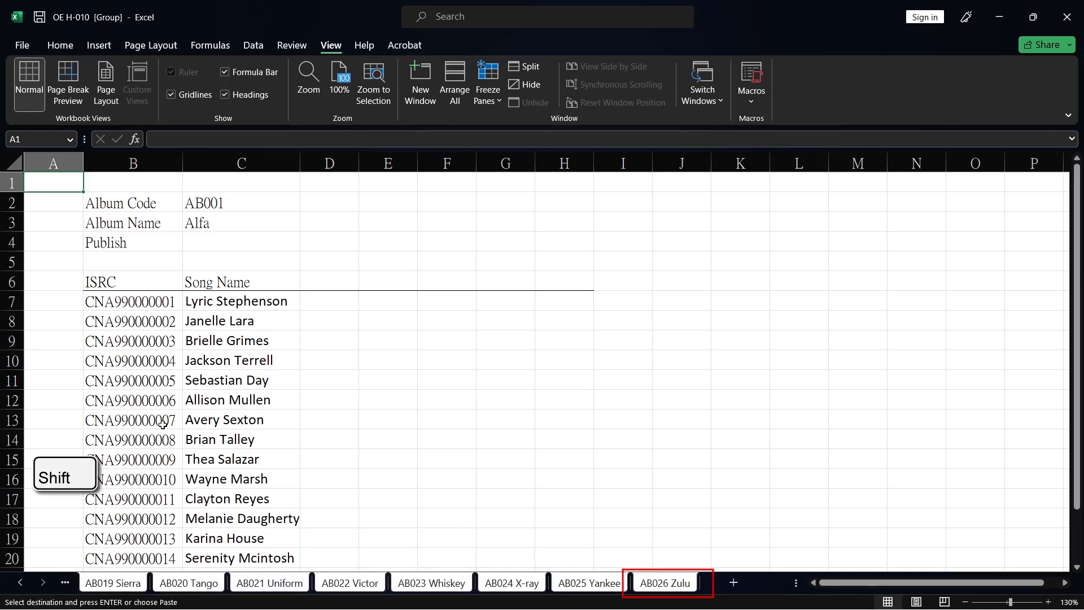
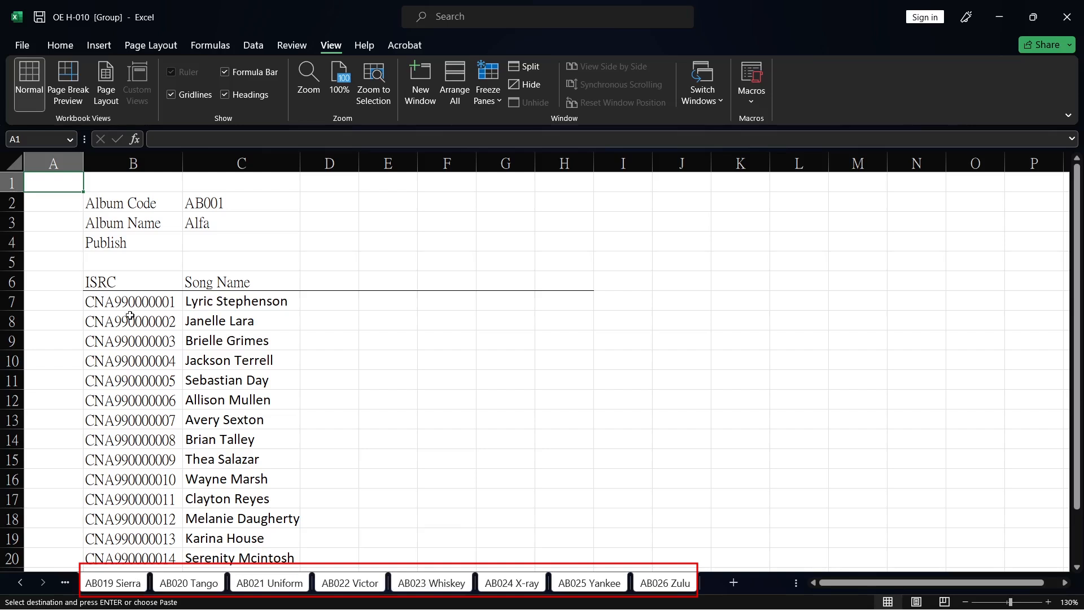
pyautogui.hotkey('ctrl', 'v')
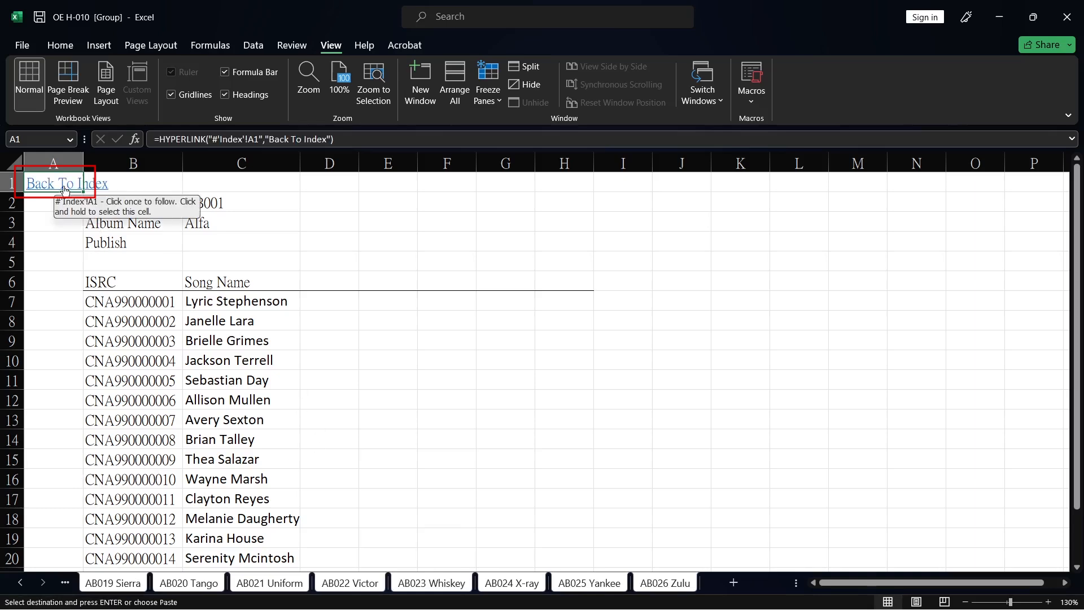
# - Follow Back To Index from AB001 Alfa, open AB014 November from the index, and return through its own A1 link
pyautogui.click(65, 189)
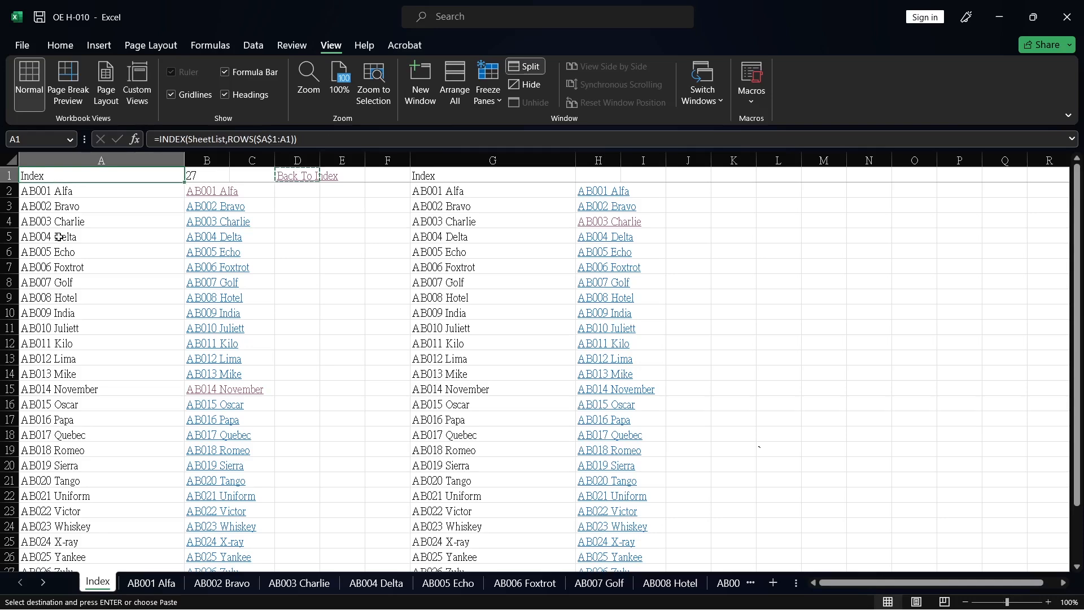
pyautogui.click(324, 268)
pyautogui.scroll(-1, 315, 336)
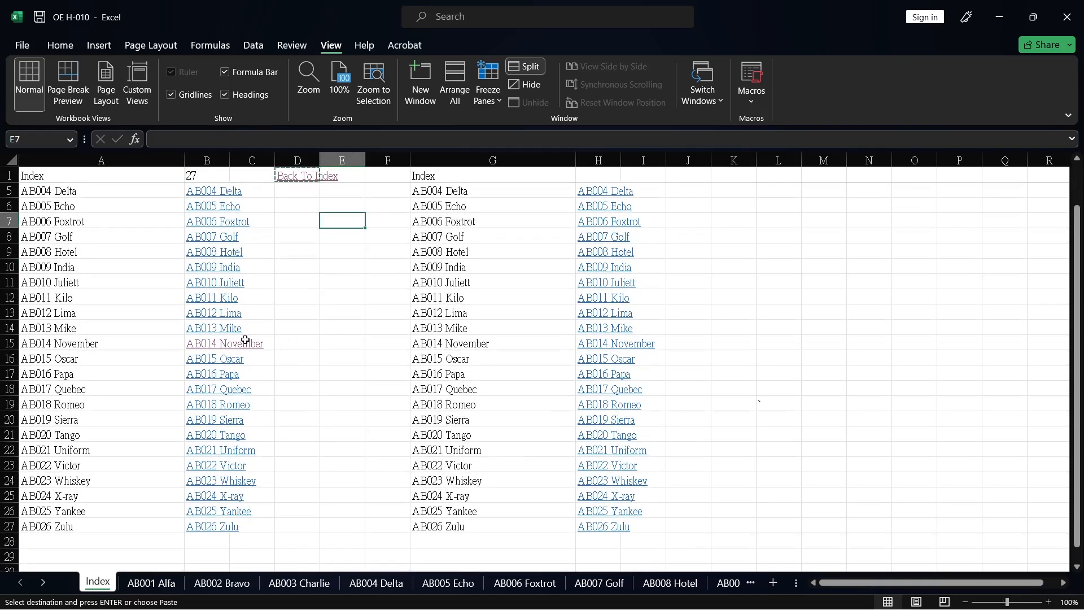
pyautogui.click(203, 345)
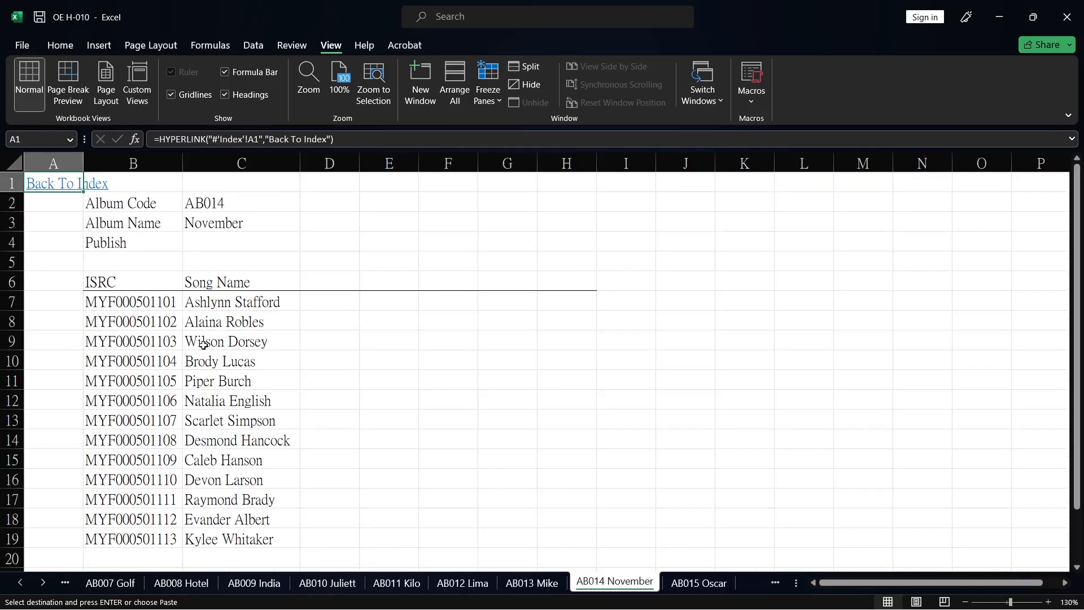
pyautogui.click(62, 192)
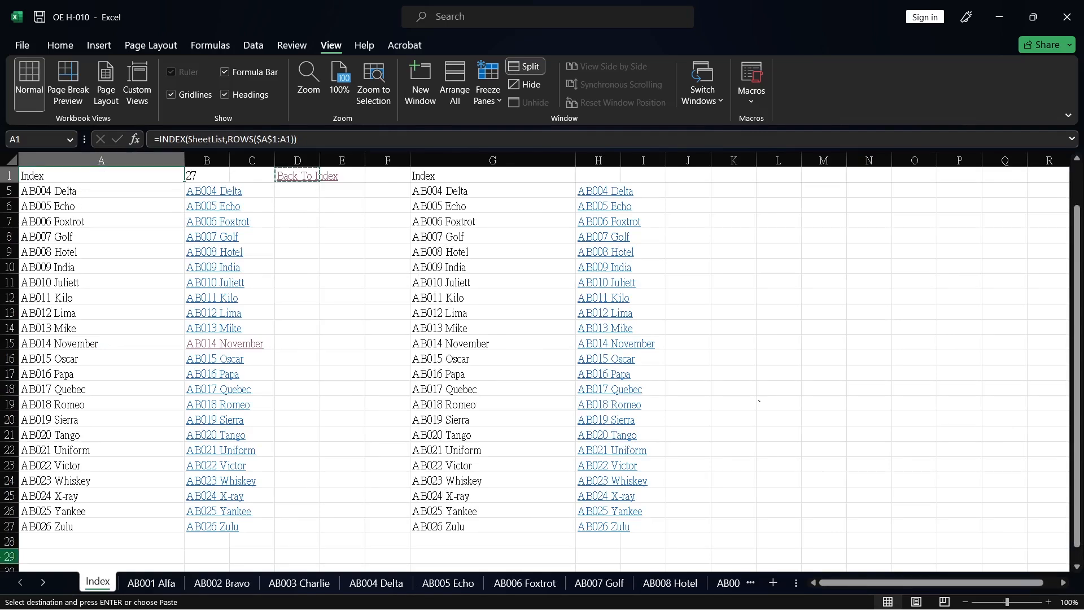
# - Group sheets AB001 Alfa through AB026 Zulu, apply the Accent2 cell style to their A1 links, and autofit column A
pyautogui.click(161, 583)
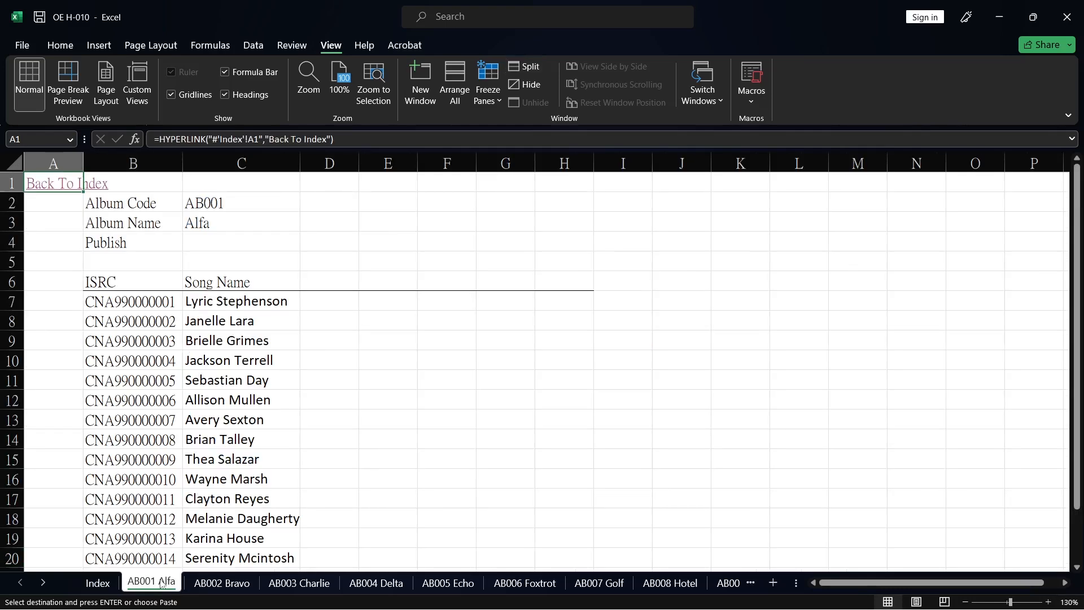
pyautogui.keyDown('ctrl'); pyautogui.click(44, 583); pyautogui.keyUp('ctrl')
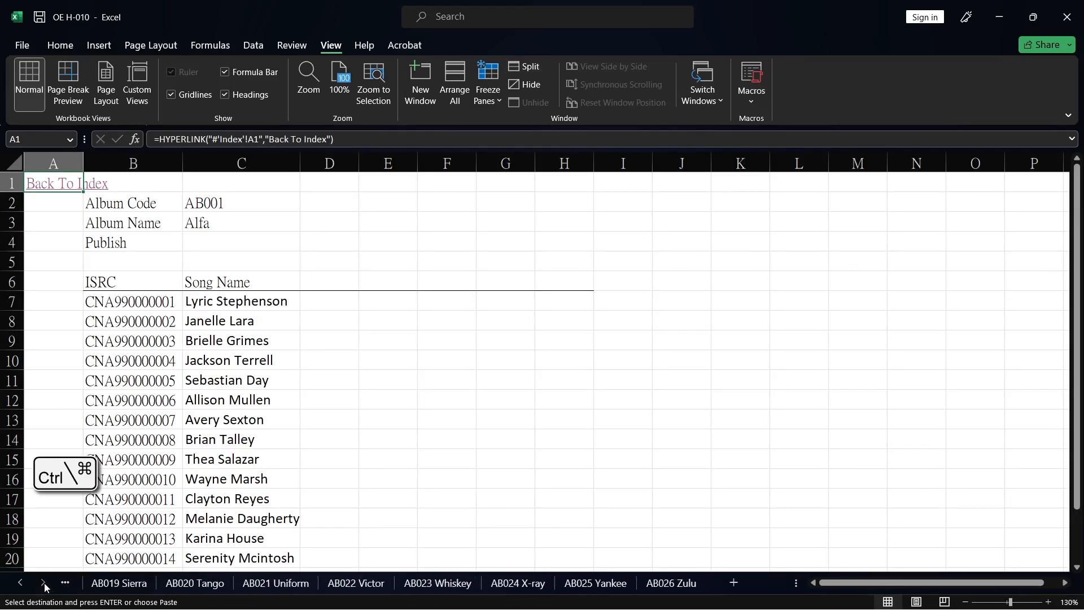
pyautogui.keyDown('shift'); pyautogui.click(660, 584); pyautogui.keyUp('shift')
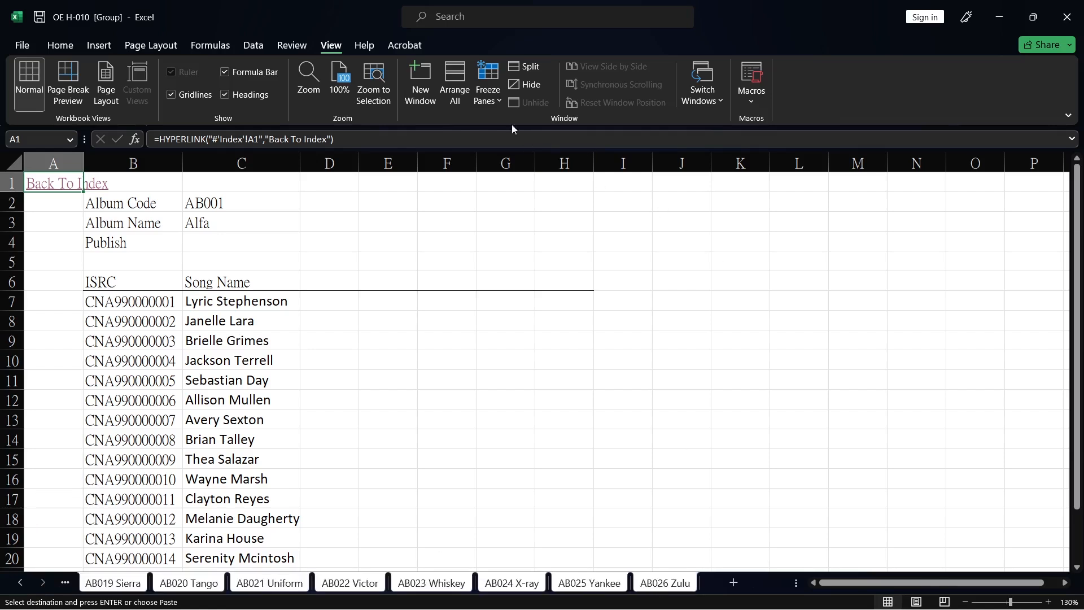
pyautogui.click(61, 47)
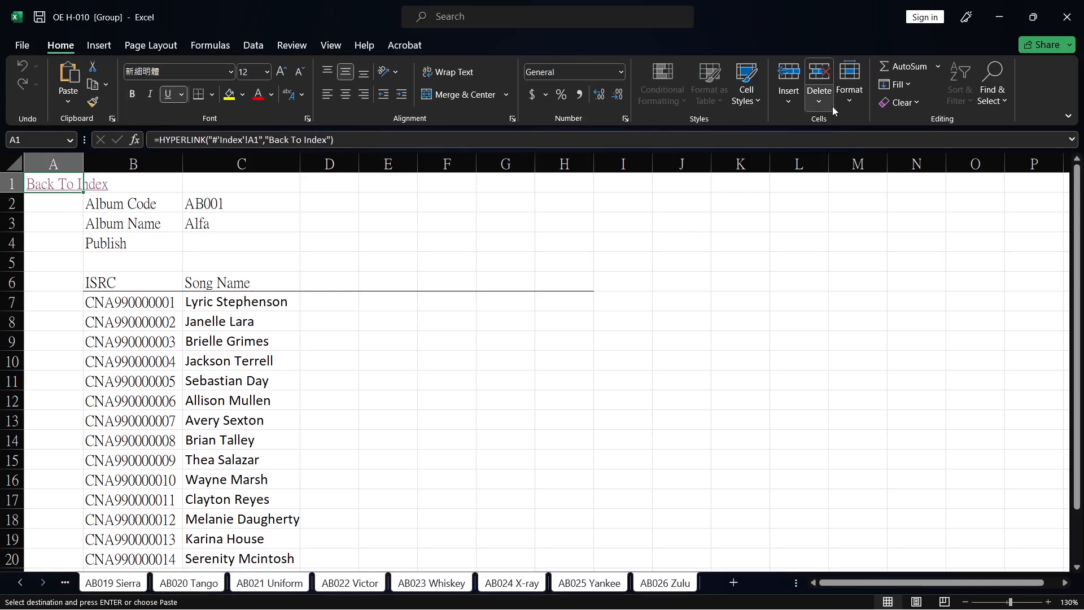
pyautogui.click(848, 105)
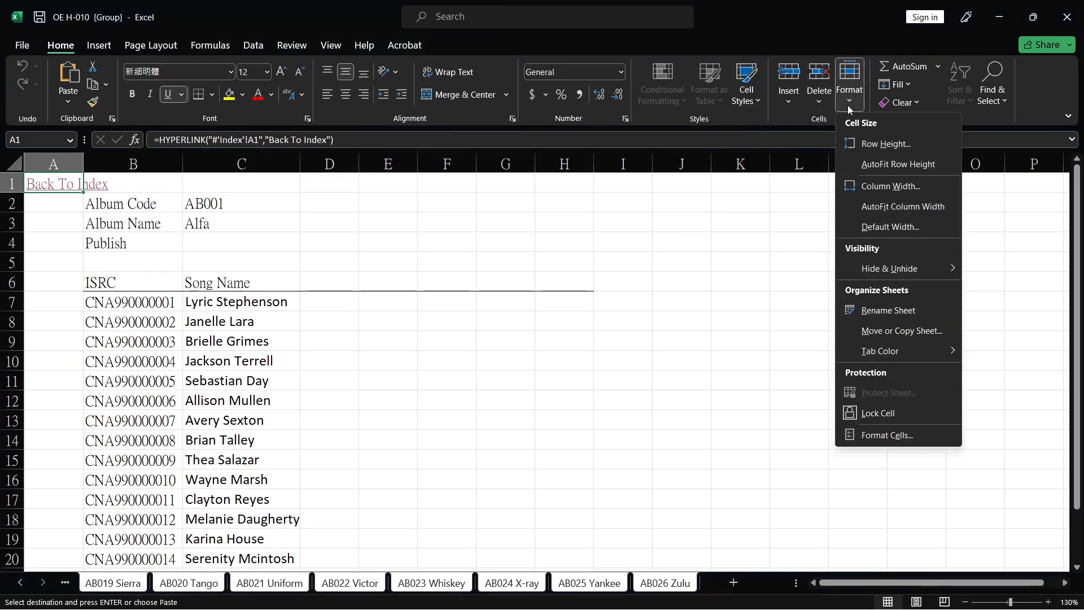
pyautogui.click(757, 104)
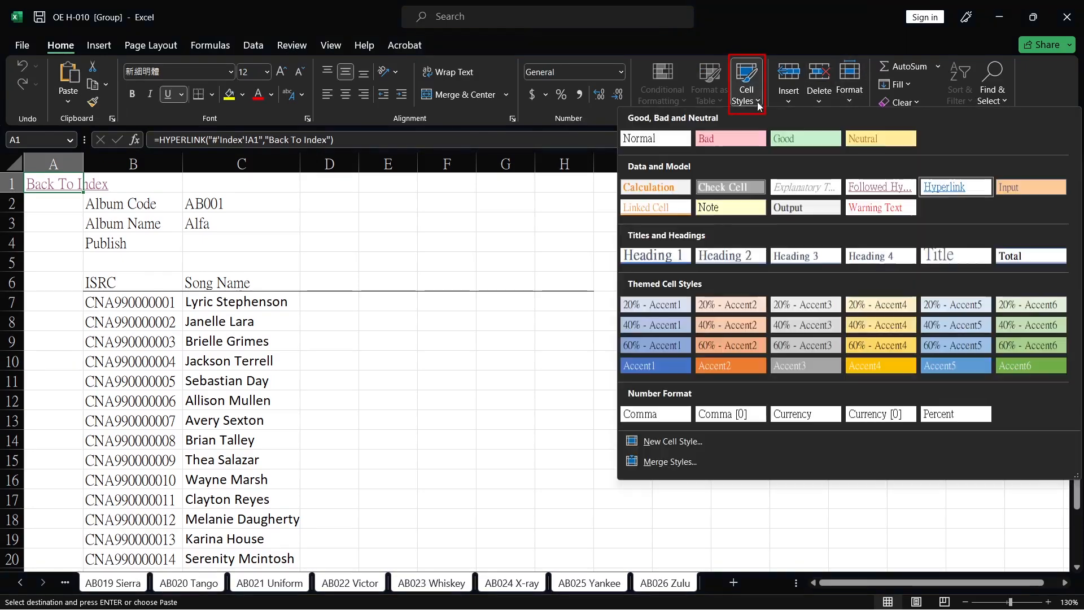
pyautogui.click(730, 368)
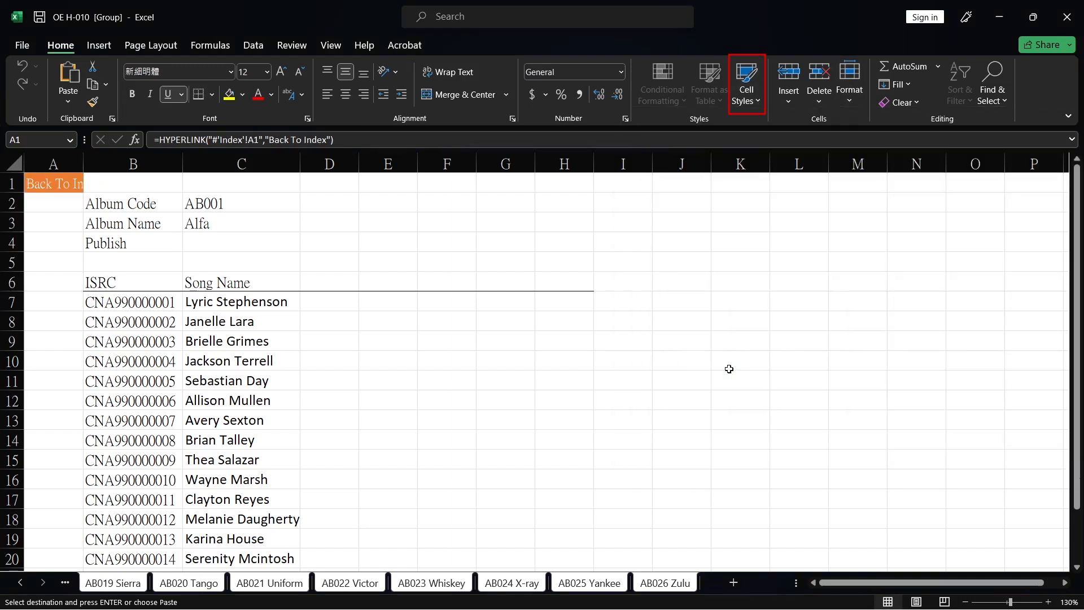
pyautogui.doubleClick(83, 160)
pyautogui.click(293, 224)
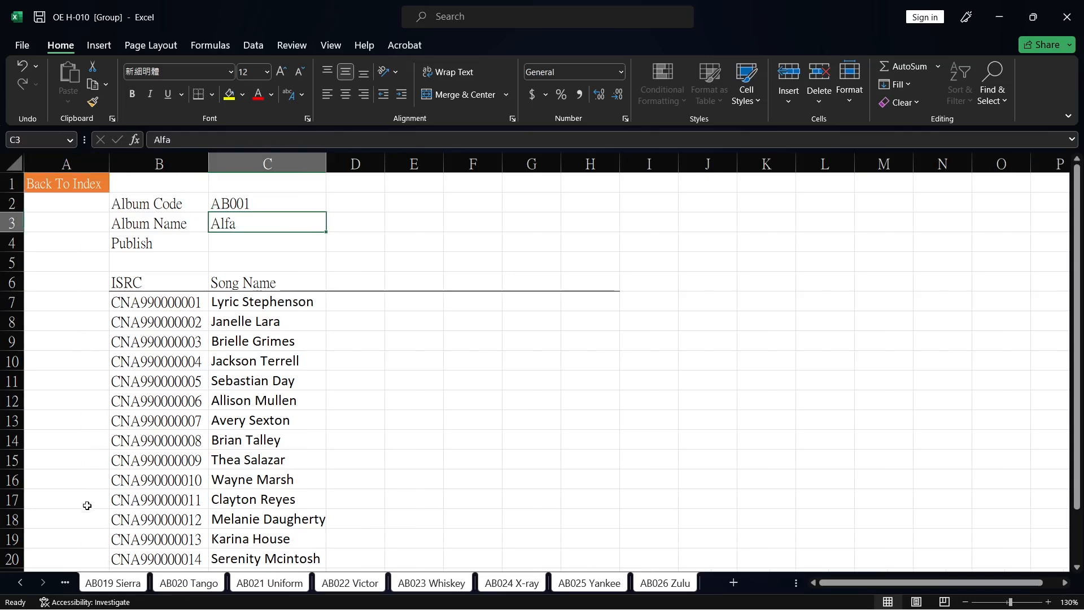
# - Follow the styled Back To Index link, check A1 on sheets AB001 Alfa through AB005 Echo, and return to the Index sheet
pyautogui.click(77, 185)
pyautogui.click(340, 300)
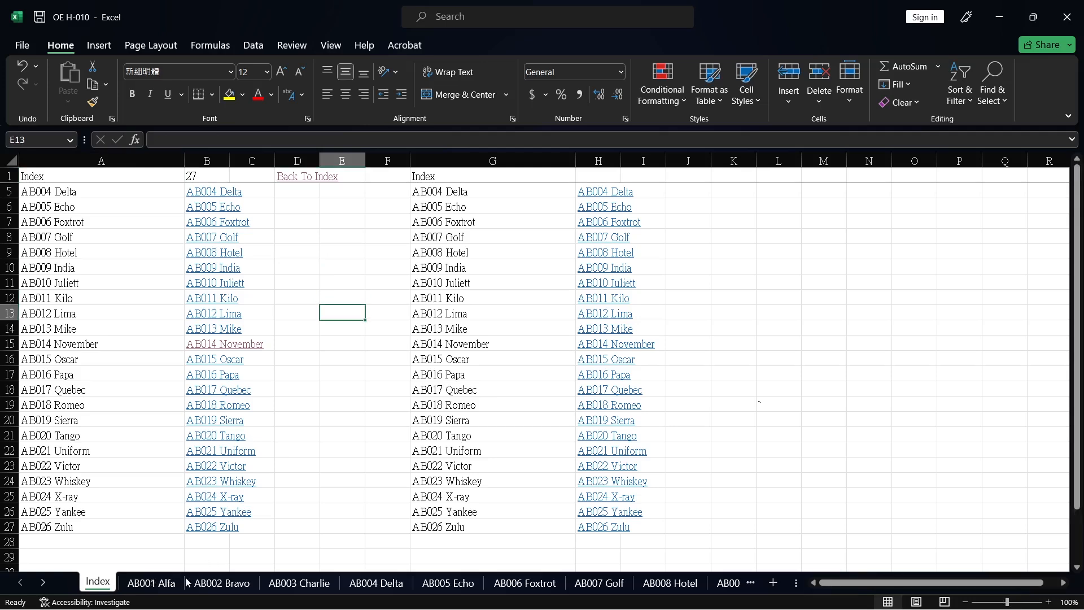
pyautogui.click(152, 582)
pyautogui.click(230, 582)
pyautogui.click(305, 583)
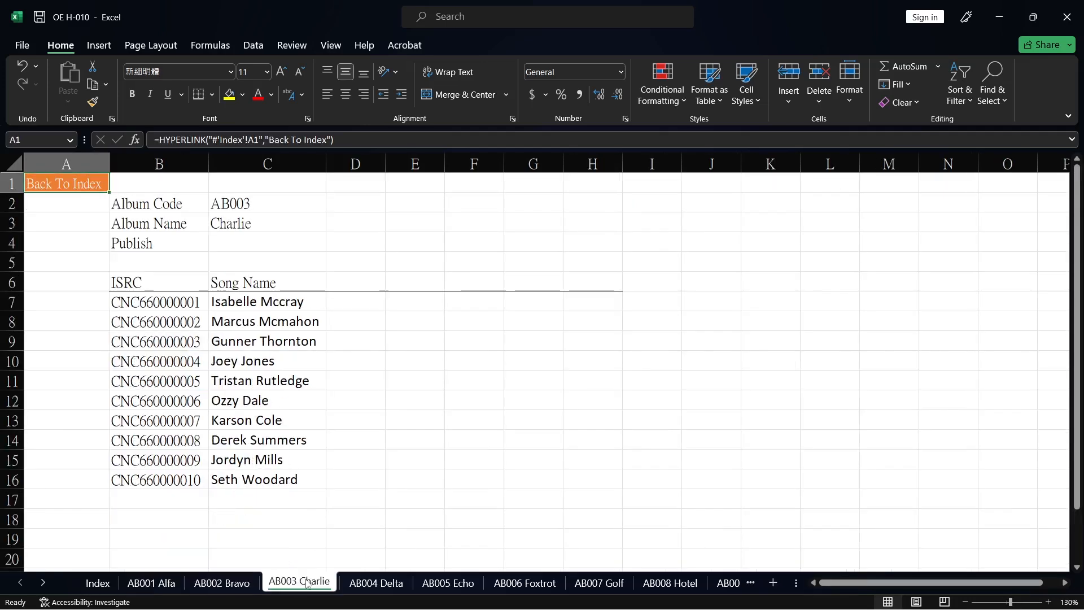
pyautogui.click(373, 582)
pyautogui.click(432, 583)
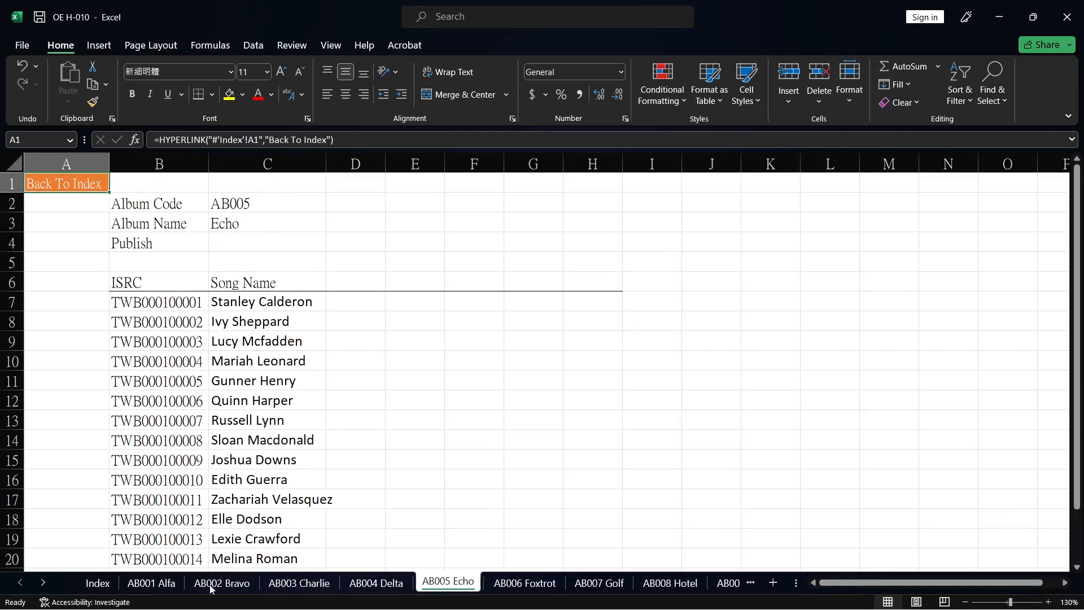
pyautogui.click(97, 587)
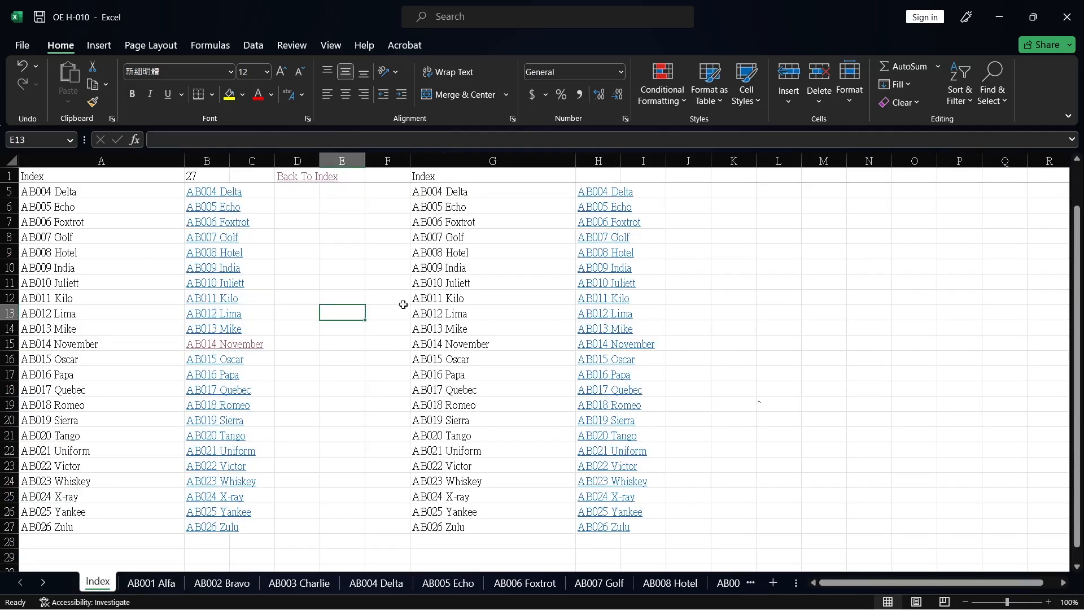
# - Apply the Accent1 cell style to the sheet links in column B from B5 down and widen the column to fit them
pyautogui.click(199, 191)
pyautogui.moveTo(198, 194); pyautogui.dragTo(199, 573)
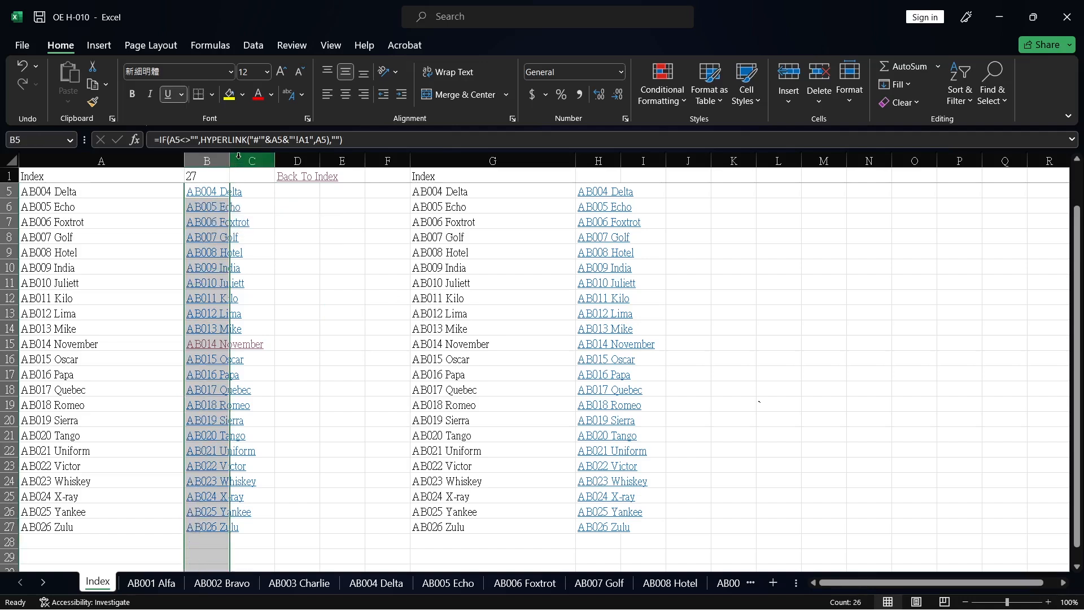
pyautogui.click(750, 110)
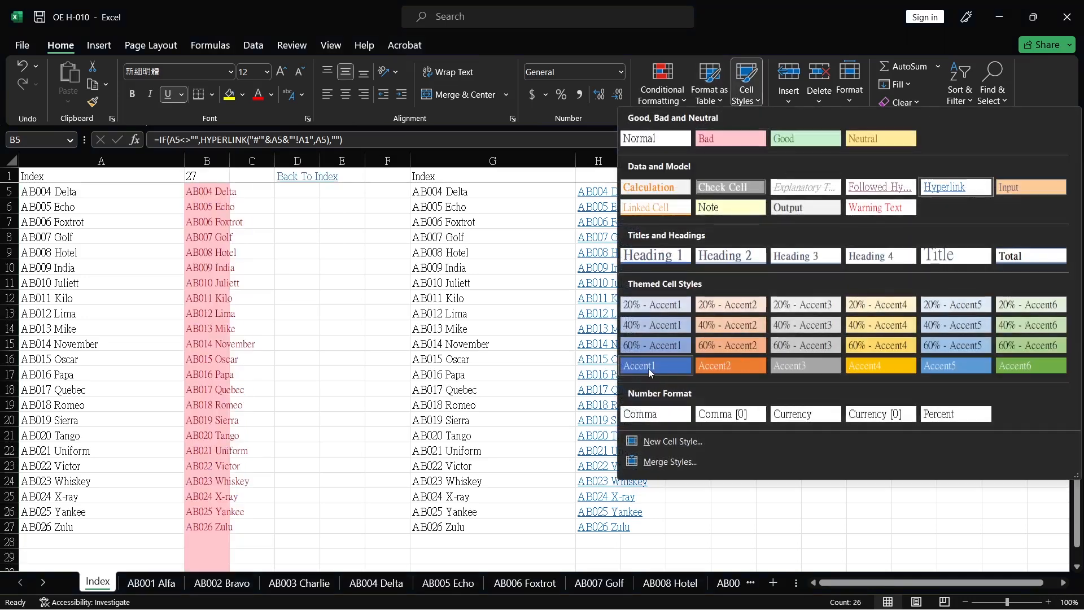
pyautogui.click(647, 368)
pyautogui.moveTo(227, 159); pyautogui.dragTo(263, 158)
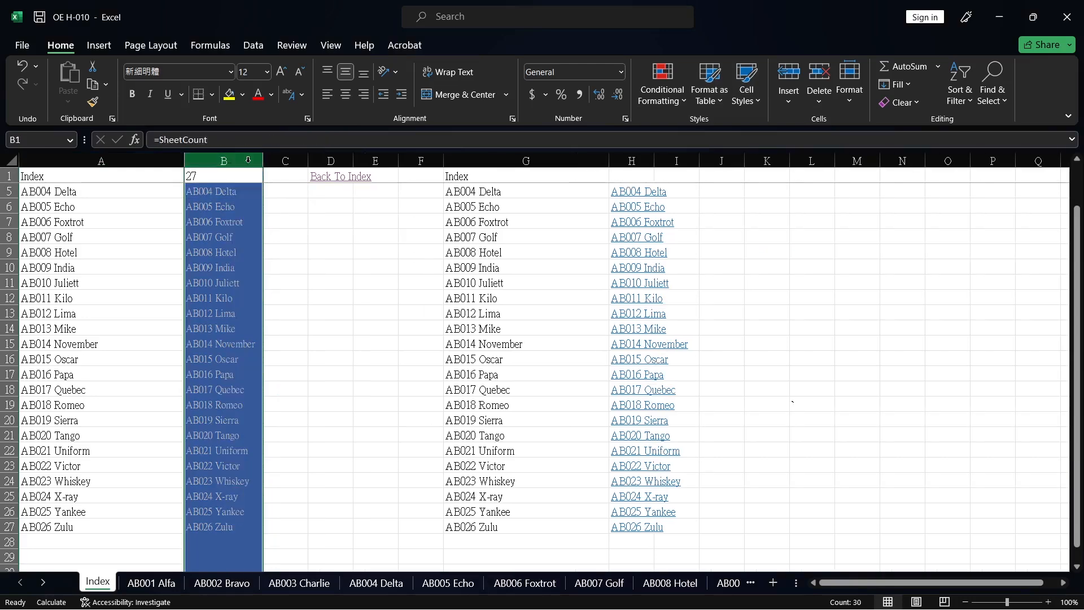
# - Apply the Accent1 cell style to the sheet links in column H from H5 down and autofit the column
pyautogui.click(623, 195)
pyautogui.moveTo(623, 194); pyautogui.dragTo(619, 556)
pyautogui.click(743, 103)
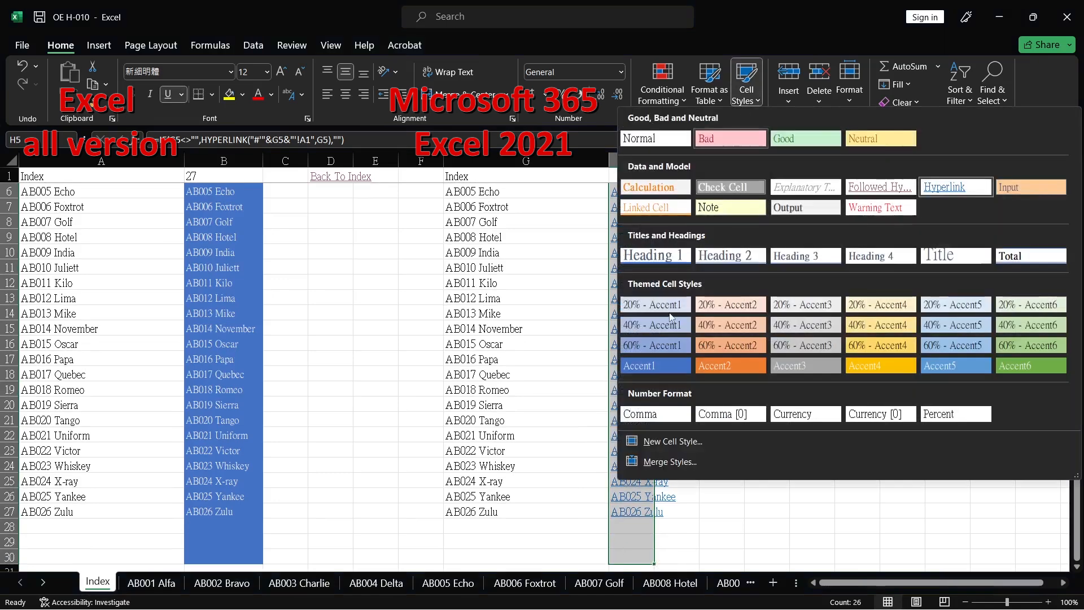
pyautogui.click(656, 364)
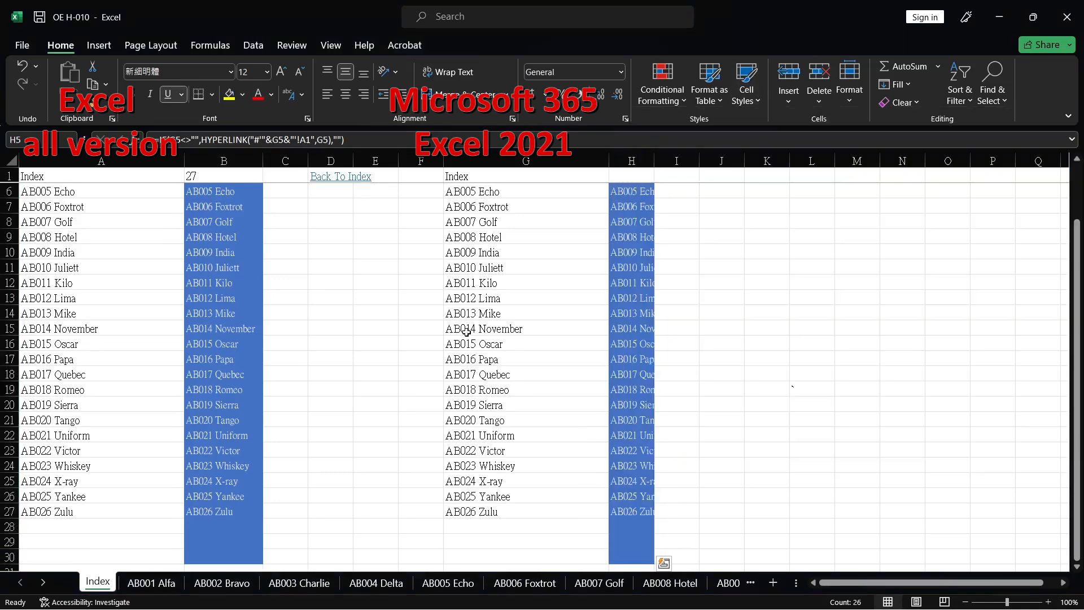
pyautogui.doubleClick(654, 161)
pyautogui.click(359, 244)
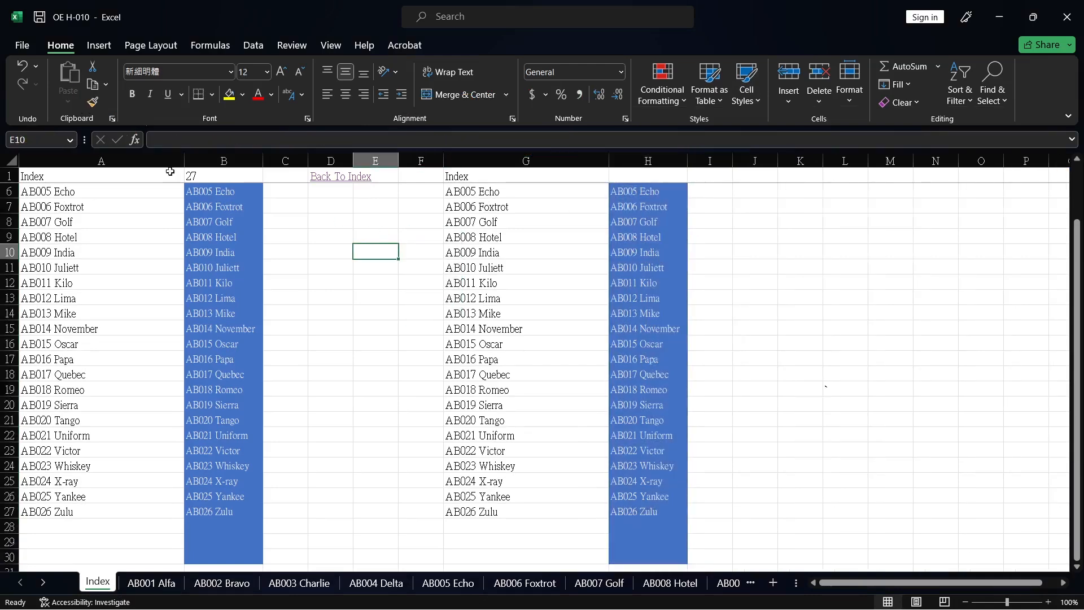
# - Apply the Bad cell style to the sheet count in B1 of the Index sheet
pyautogui.click(212, 176)
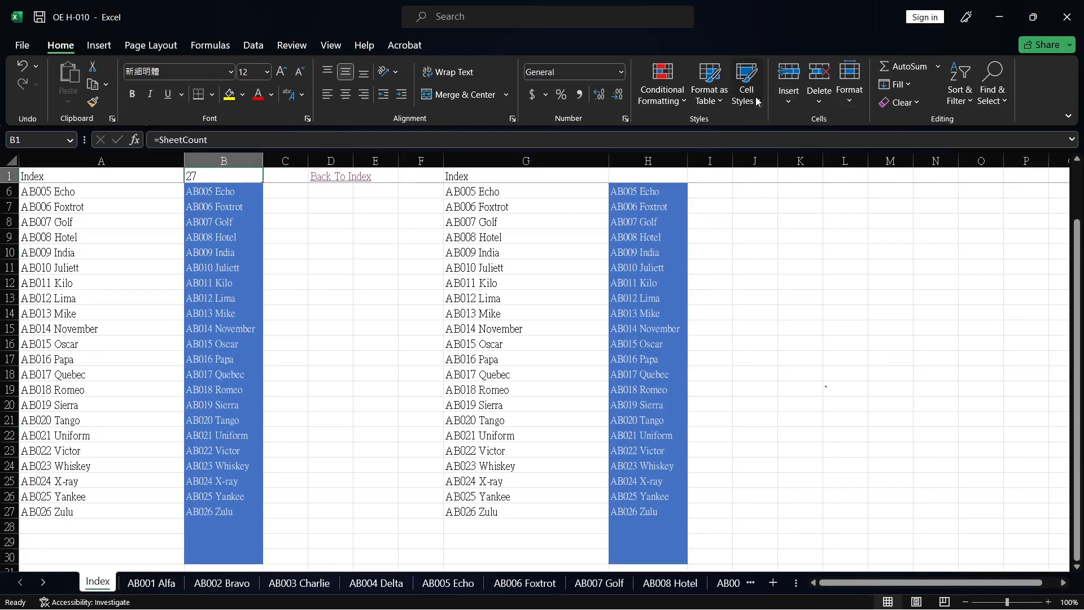
pyautogui.click(757, 102)
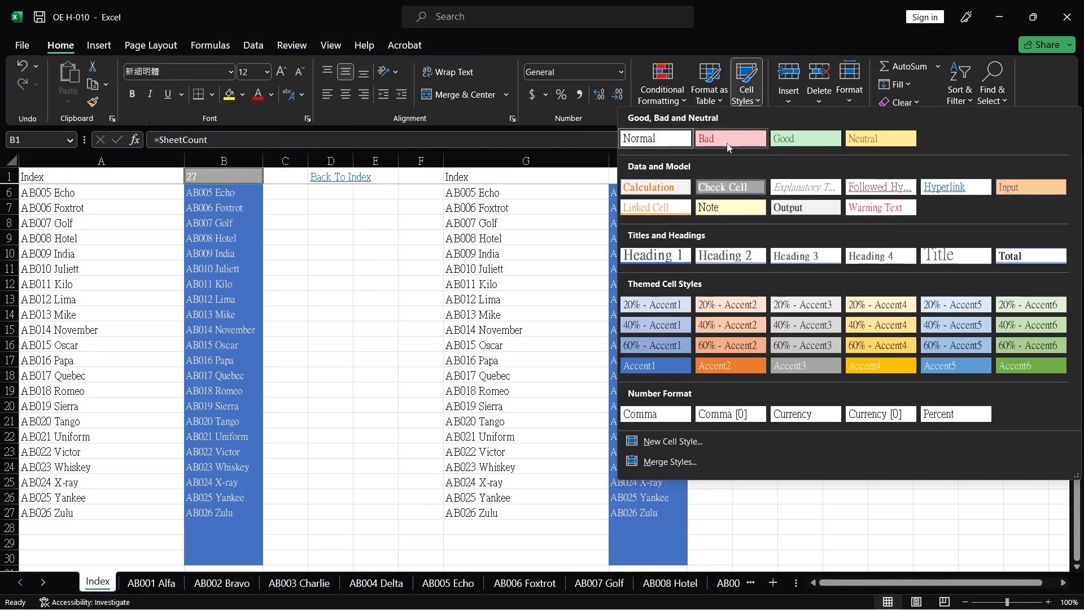
pyautogui.click(727, 148)
pyautogui.click(342, 294)
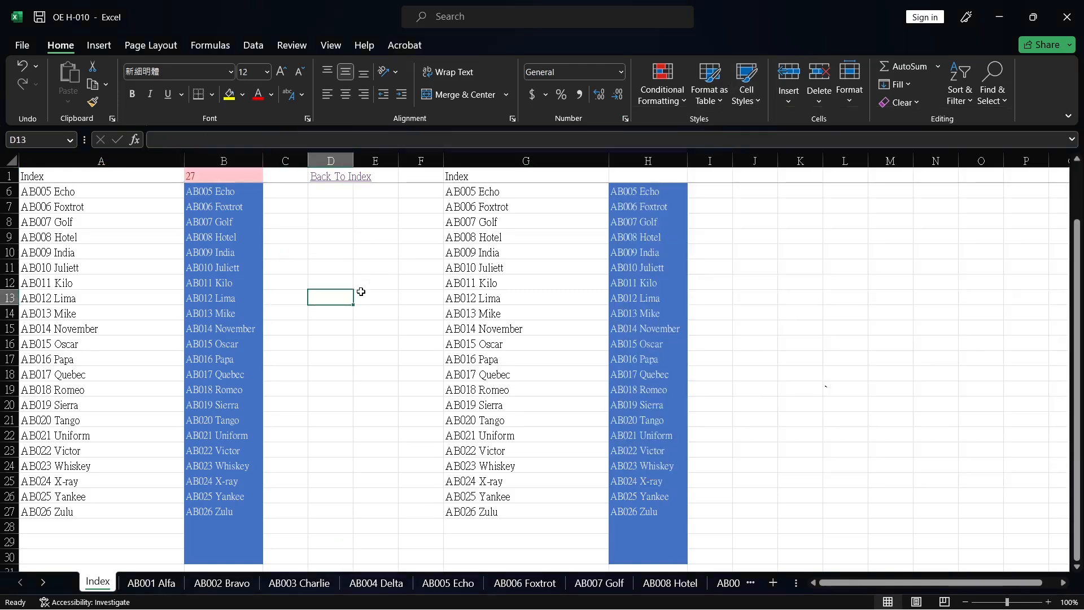
# - Check the styled Back To Index link on sheets AB002 Bravo, AB003 Charlie and AB004 Delta
pyautogui.click(240, 583)
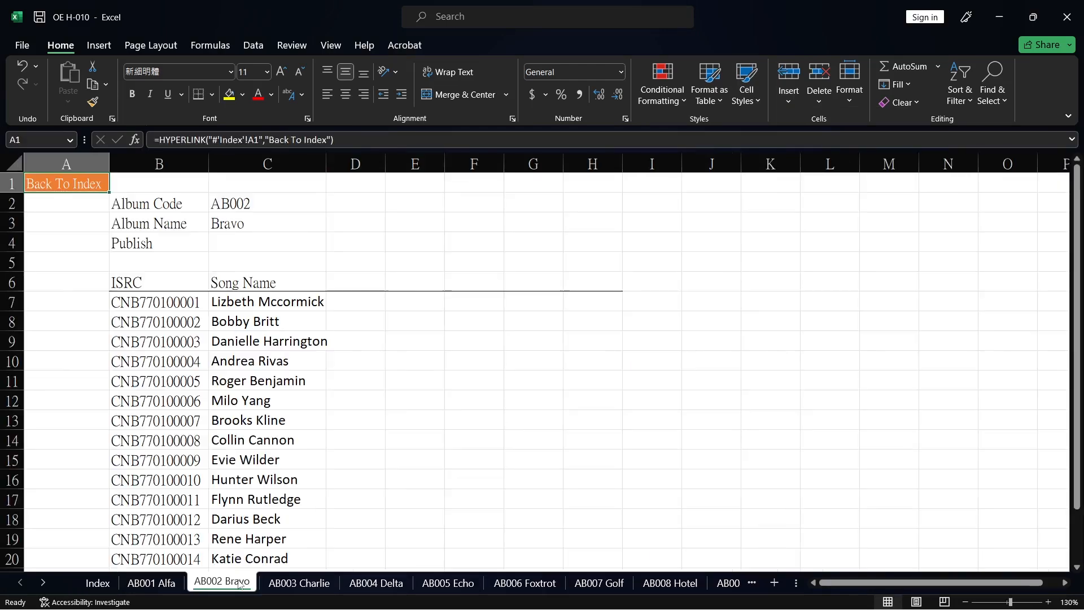
pyautogui.click(289, 583)
pyautogui.click(376, 583)
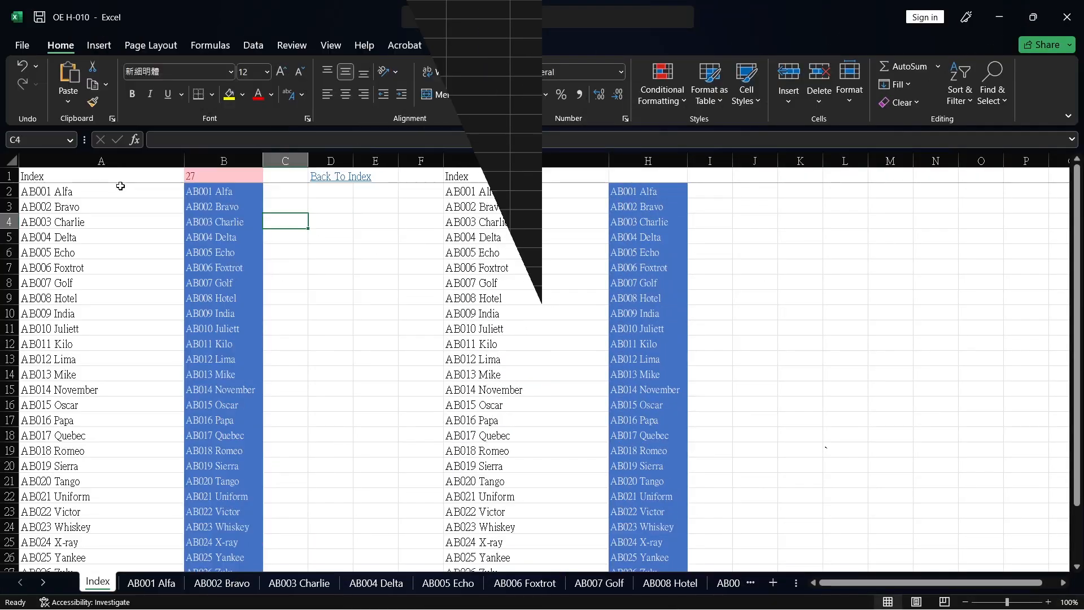
# - Save the workbook to the Desktop as OE H-010 in the Excel Macro-Enabled Workbook format
pyautogui.click(22, 46)
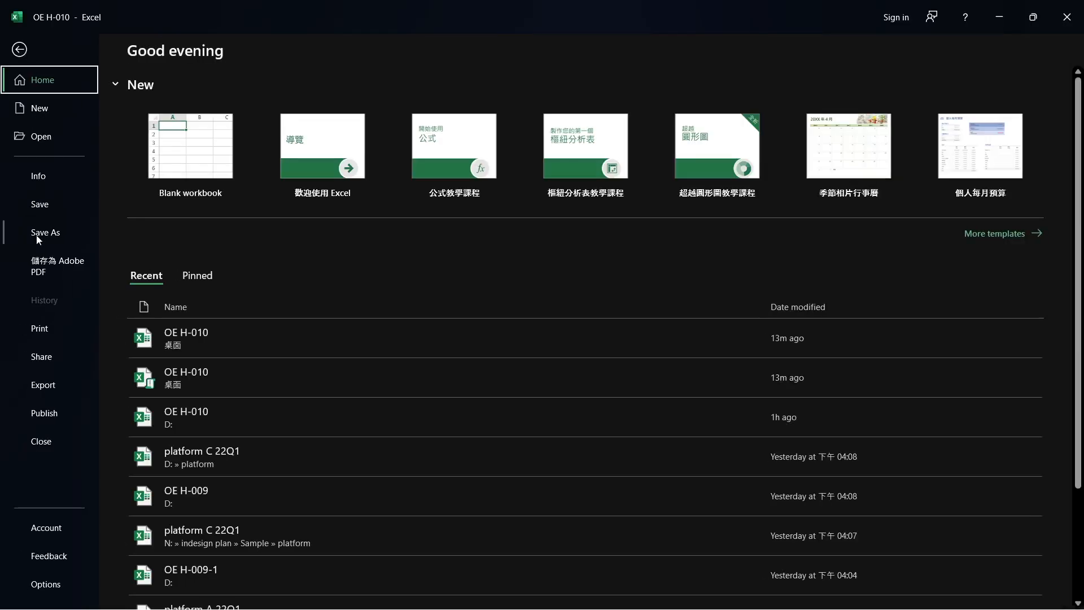
pyautogui.click(39, 237)
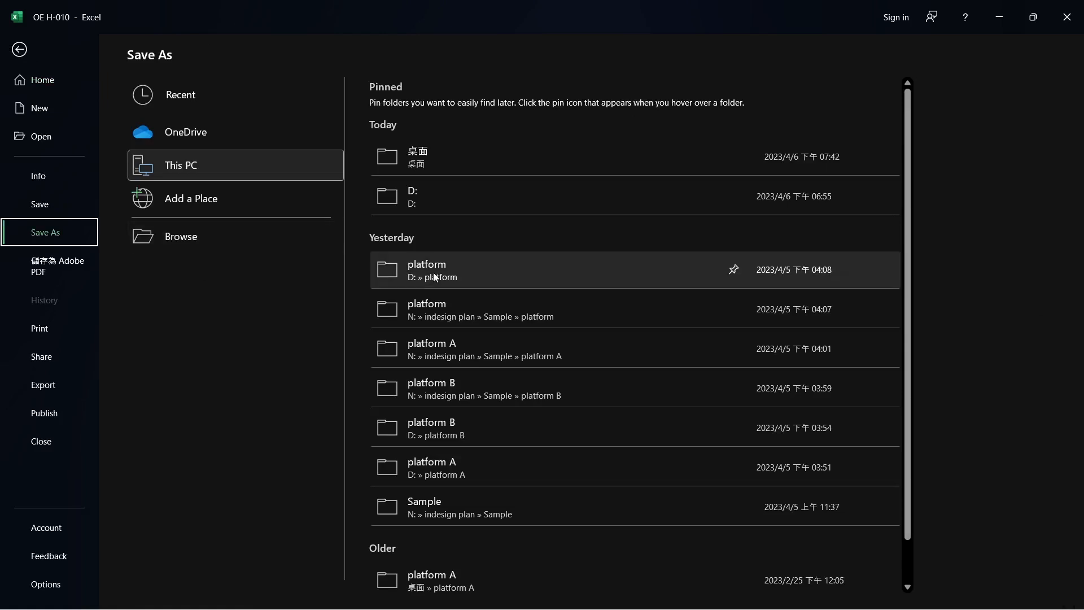
pyautogui.click(457, 169)
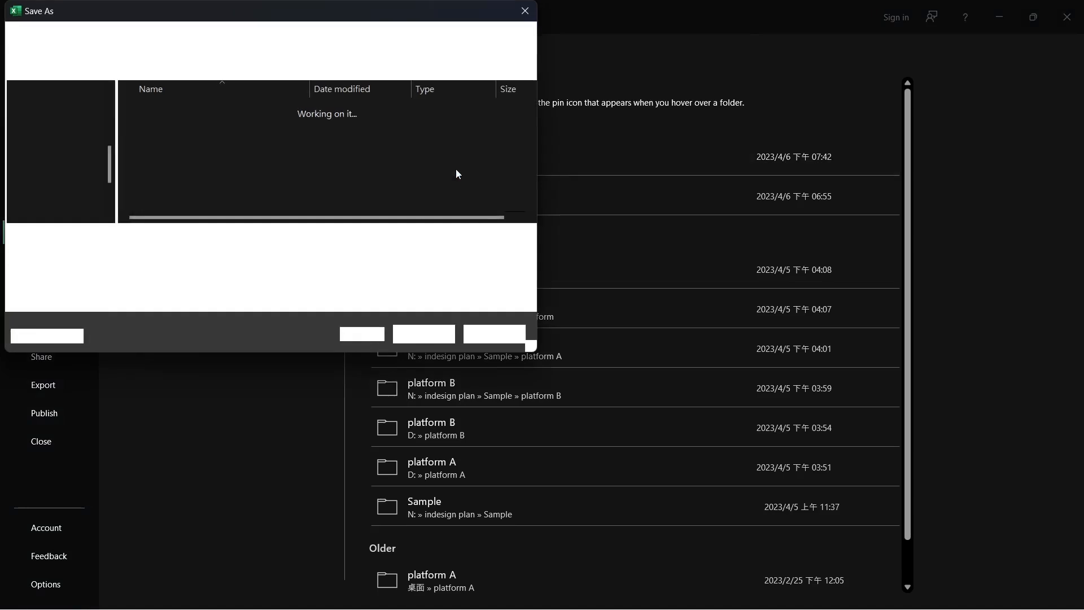
pyautogui.click(242, 255)
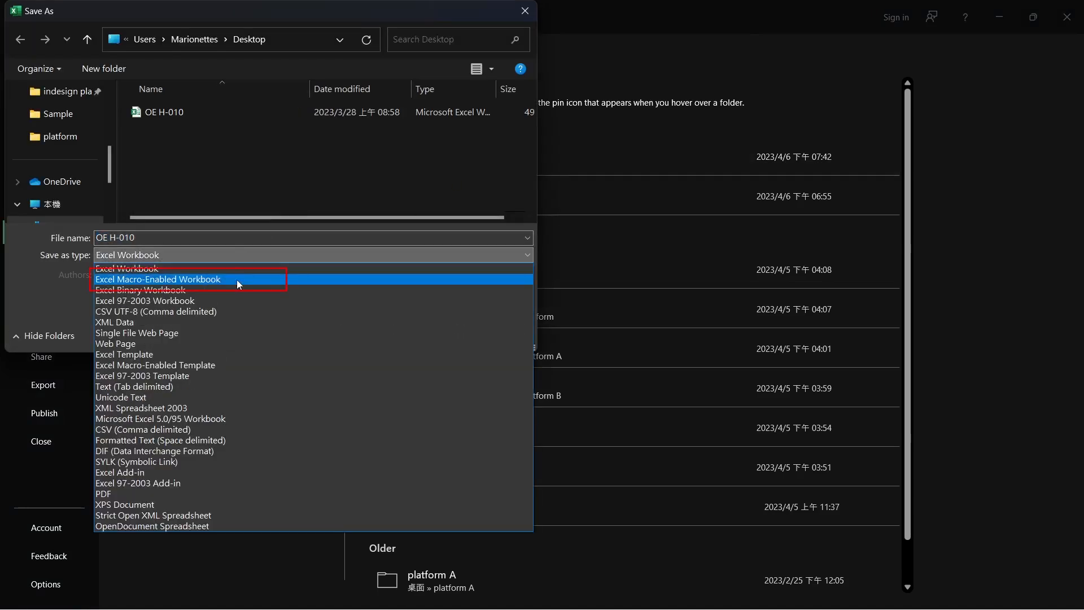
pyautogui.click(236, 279)
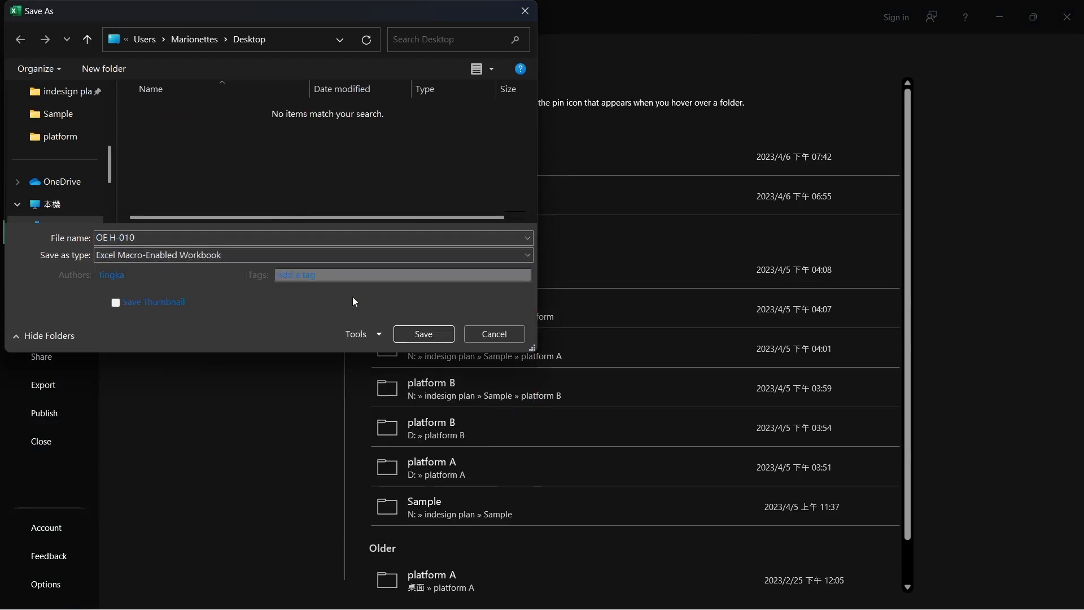
pyautogui.click(411, 334)
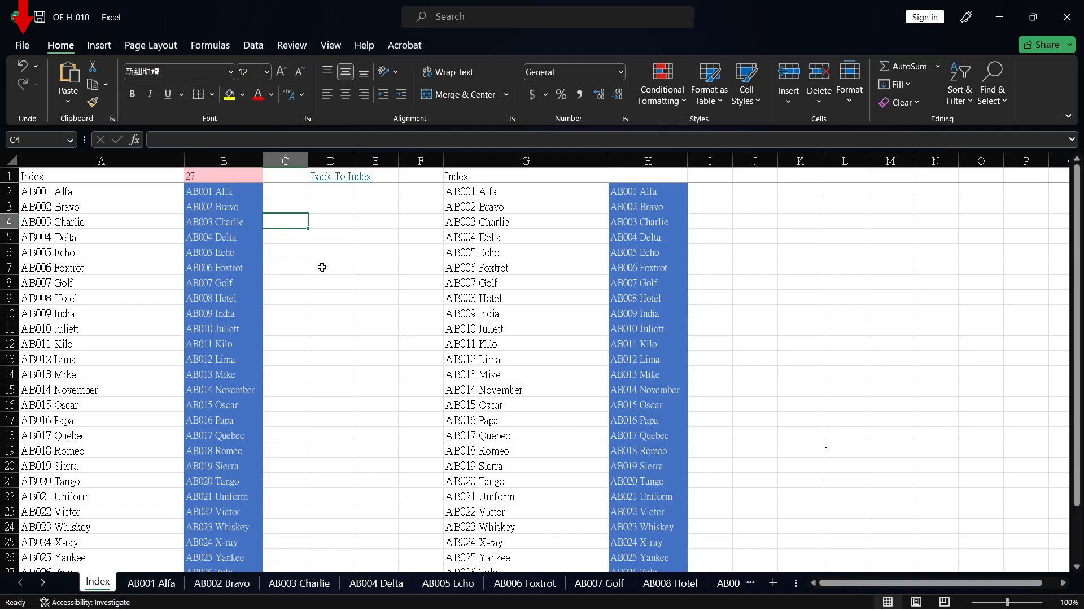
# - Turn on "Enable Excel 4.0 macros when VBA macros are enabled" in the Trust Center macro settings and confirm the options
pyautogui.click(22, 45)
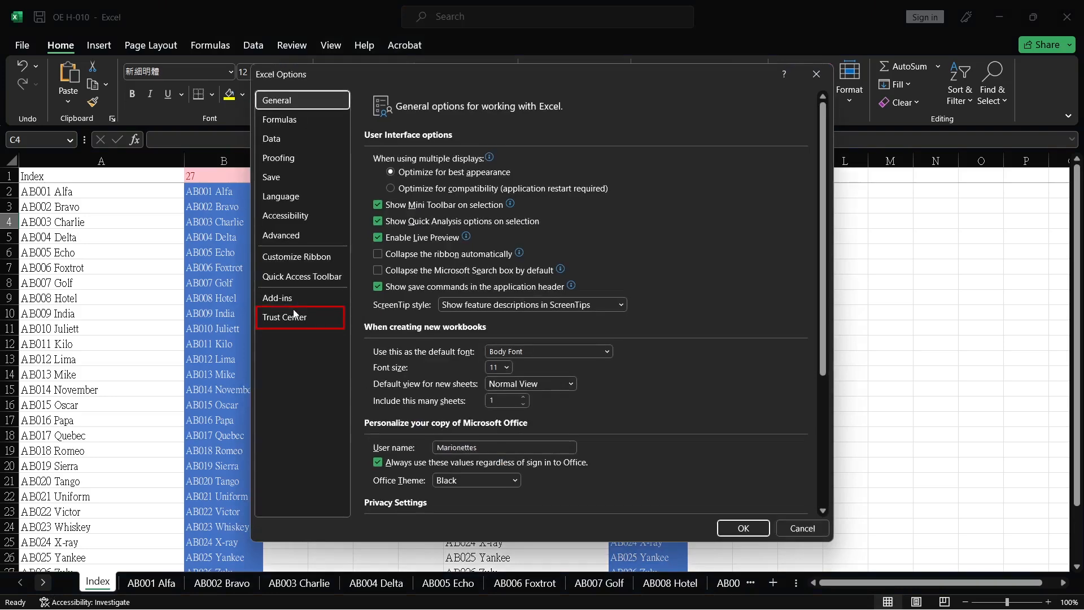
pyautogui.click(290, 316)
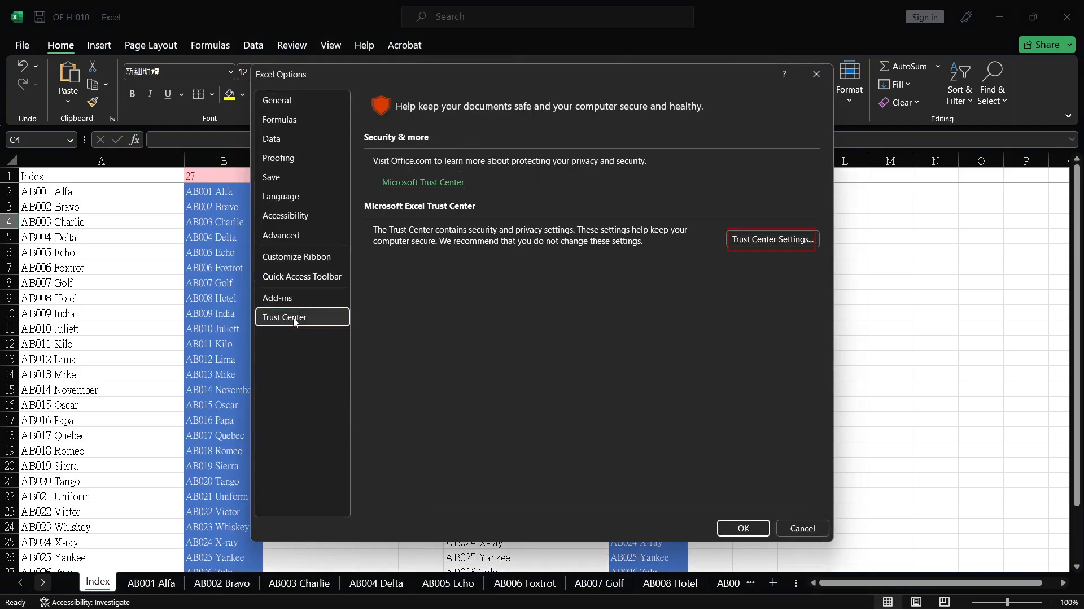
pyautogui.click(755, 239)
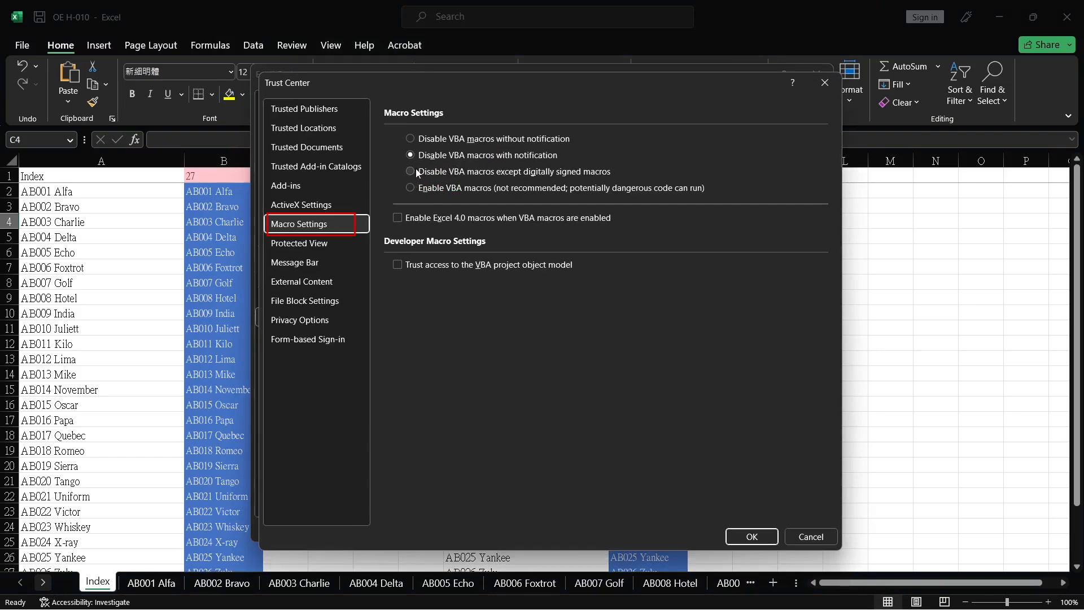
pyautogui.click(398, 217)
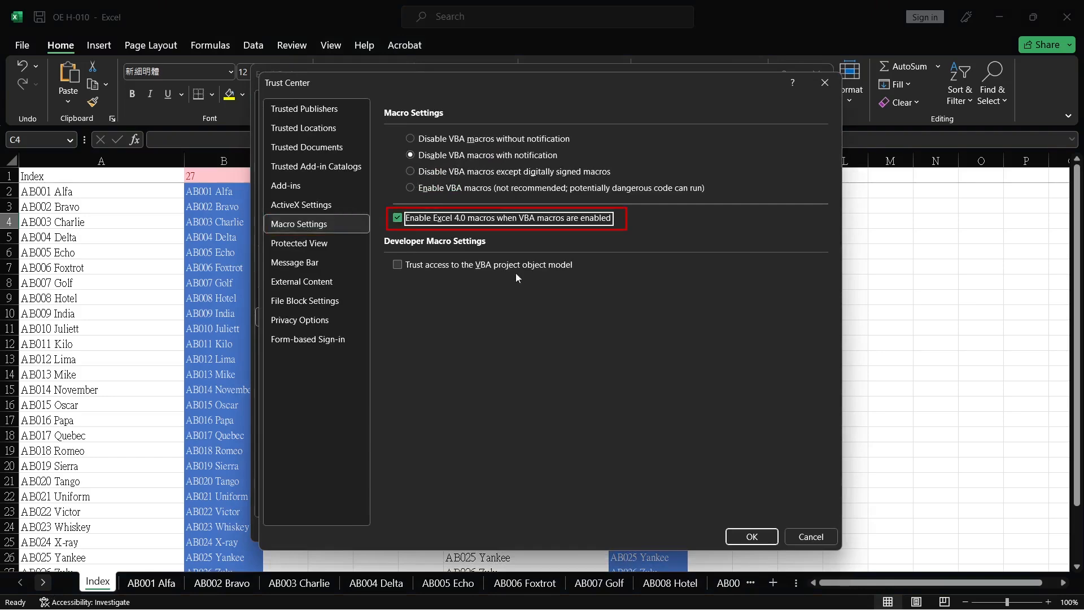
pyautogui.click(750, 536)
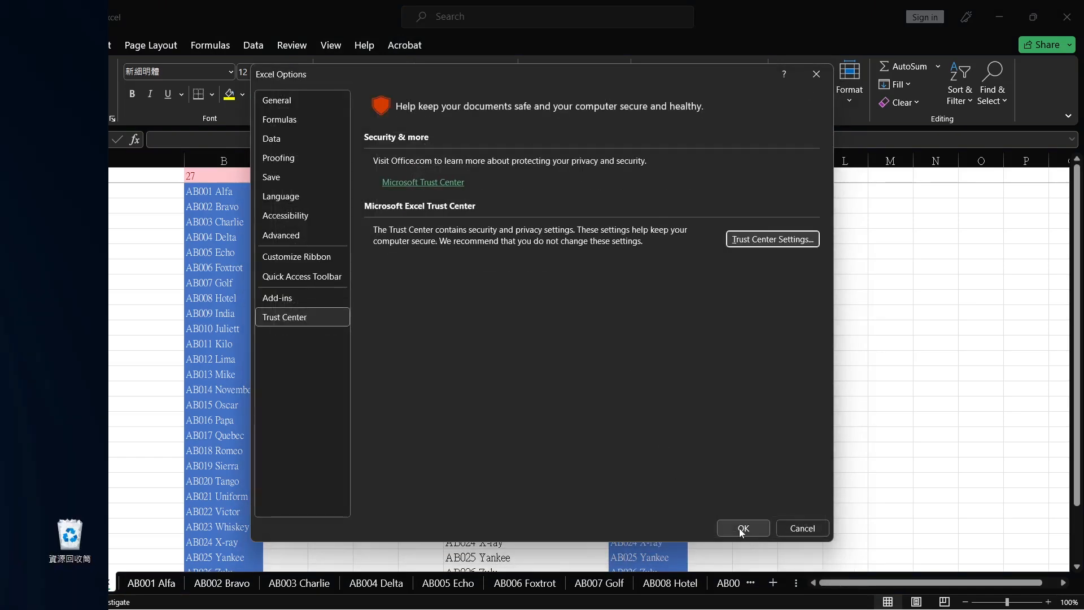
pyautogui.click(740, 526)
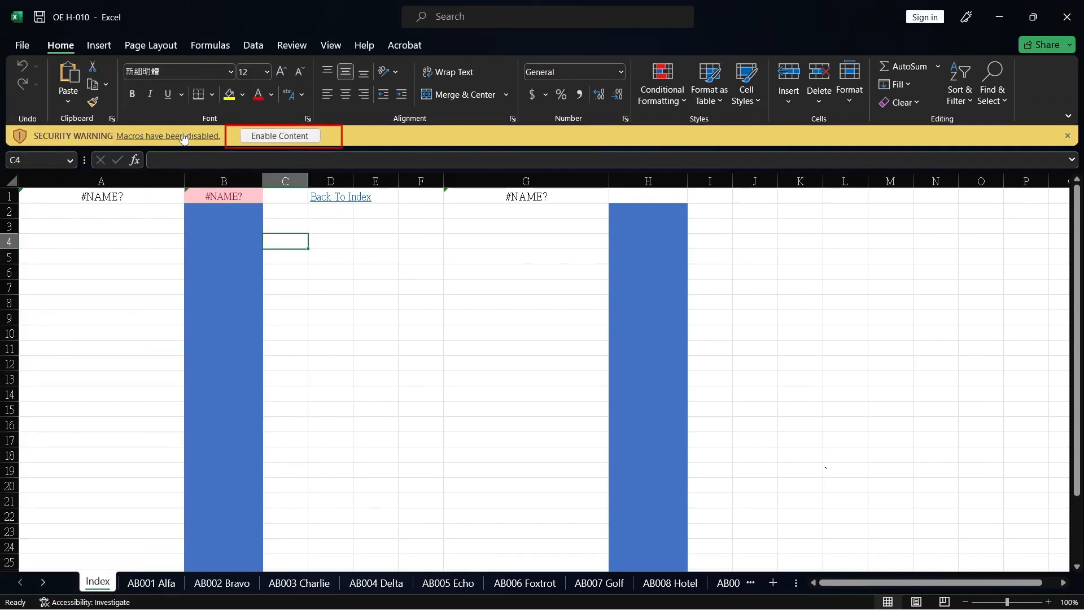
# - Enable the macro content in the reopened OE H-010 workbook and close the workbook
pyautogui.click(276, 141)
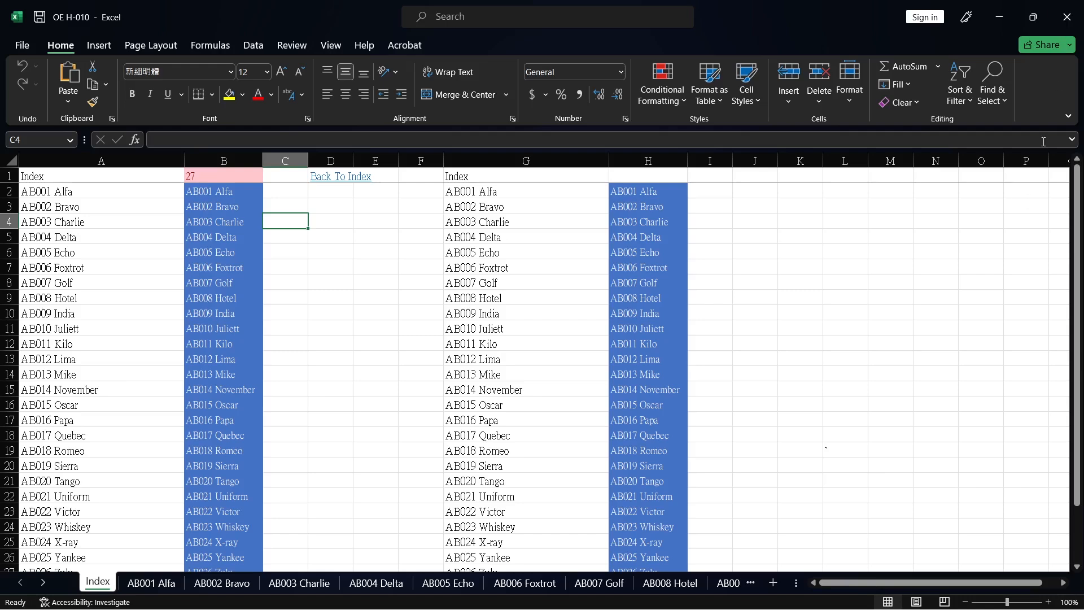
pyautogui.click(1066, 26)
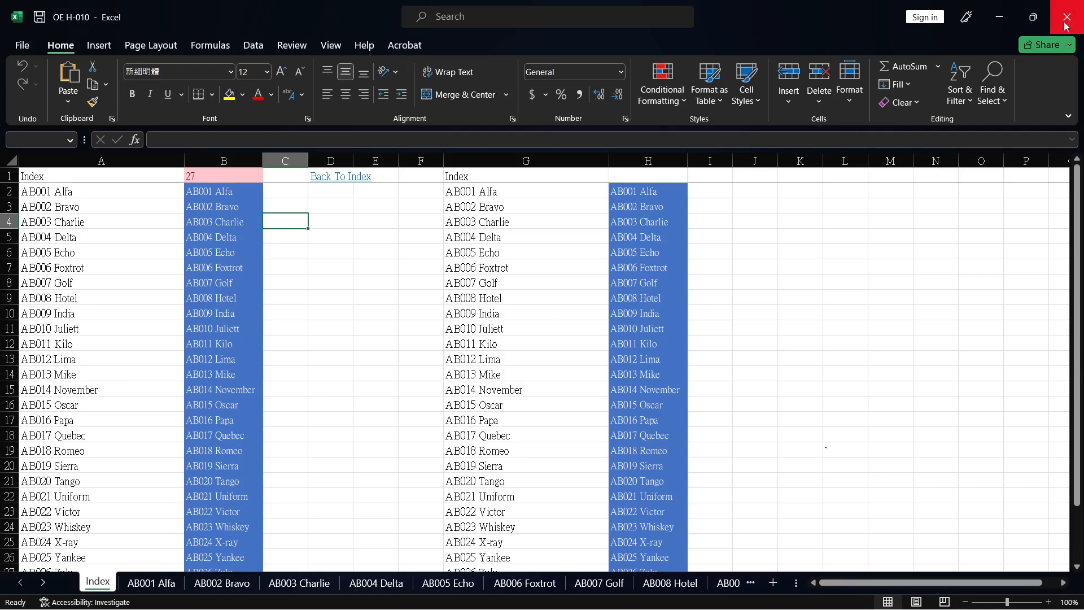